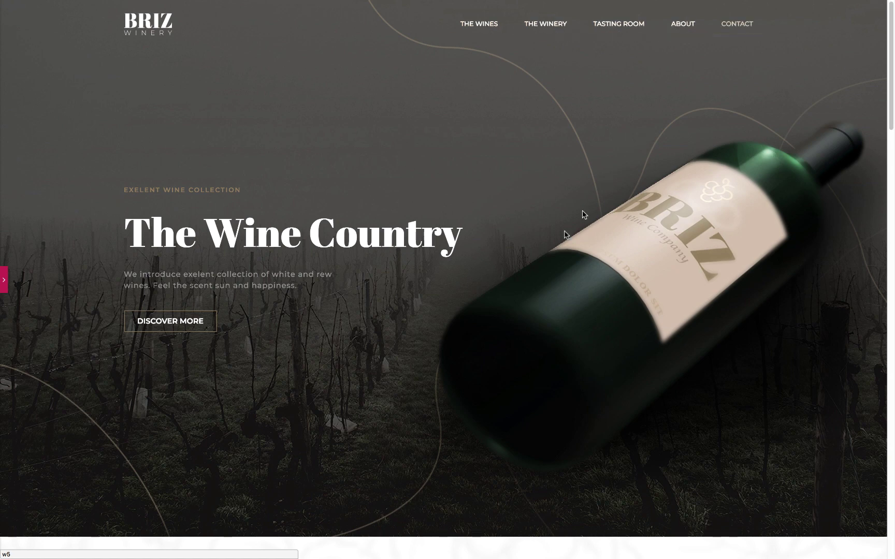
Scroll through the landing page preview to review its layout
{"action": "scroll", "coordinate": [661, 317], "scroll_direction": "down", "scroll_amount": 4}
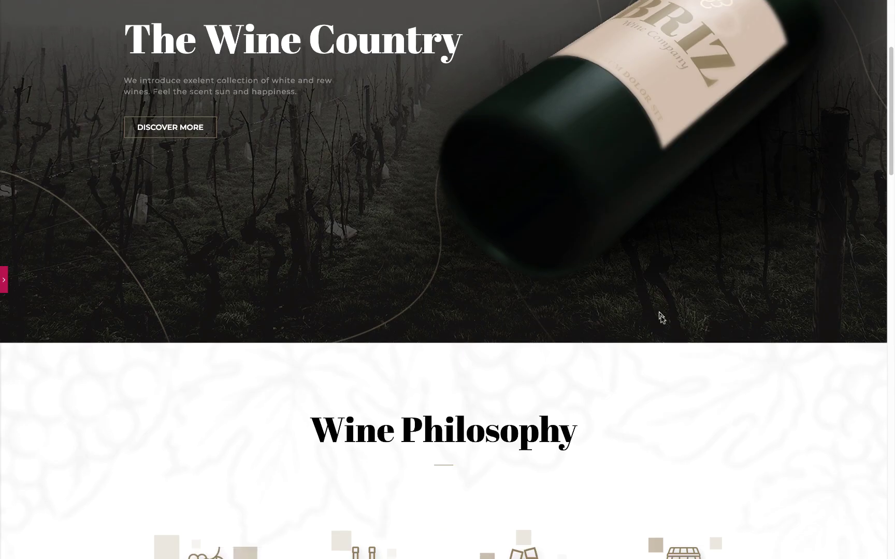
{"action": "scroll", "coordinate": [661, 317], "scroll_direction": "down", "scroll_amount": 6}
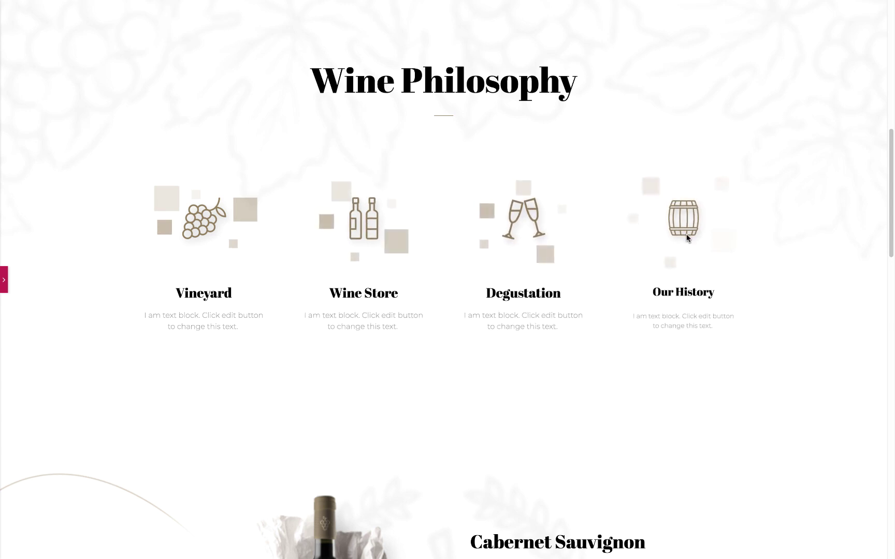
{"action": "scroll", "coordinate": [595, 406], "scroll_direction": "down", "scroll_amount": 5}
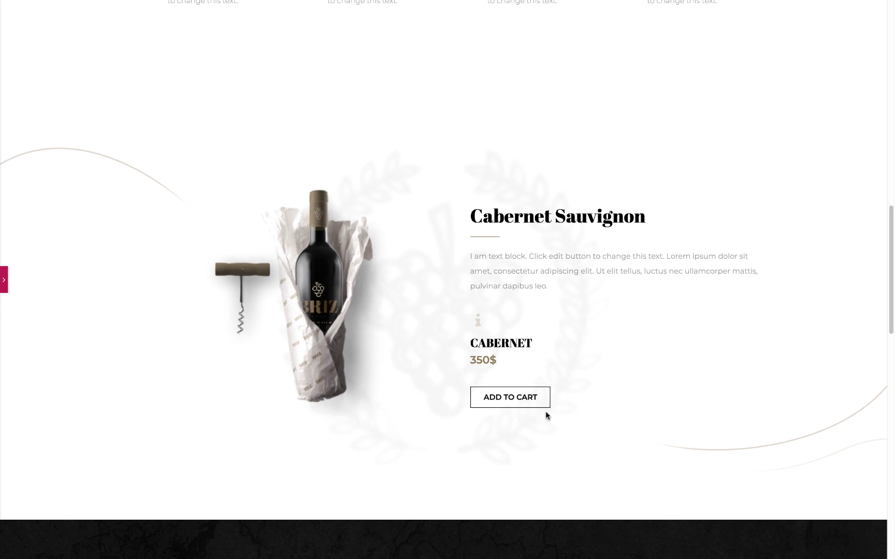
{"action": "scroll", "coordinate": [630, 397], "scroll_direction": "down", "scroll_amount": 4}
{"action": "scroll", "coordinate": [647, 388], "scroll_direction": "down", "scroll_amount": 4}
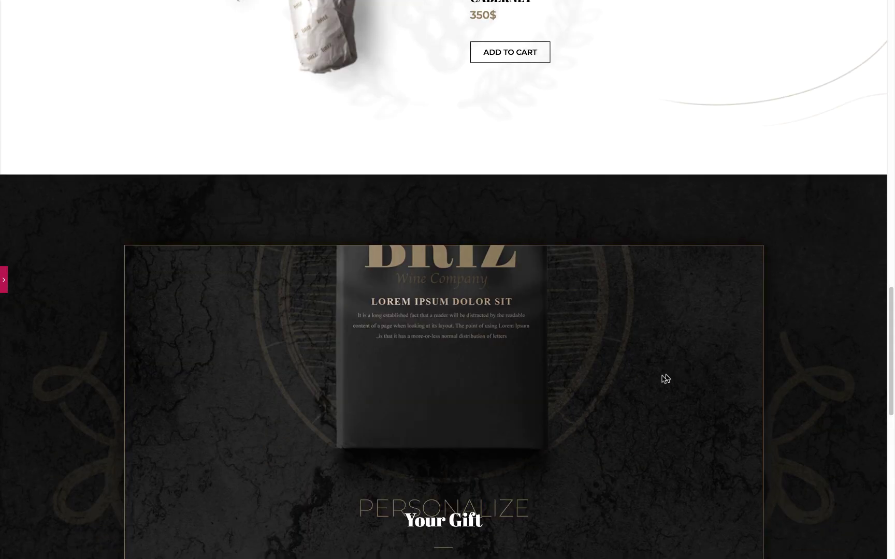
{"action": "scroll", "coordinate": [659, 381], "scroll_direction": "down", "scroll_amount": 1}
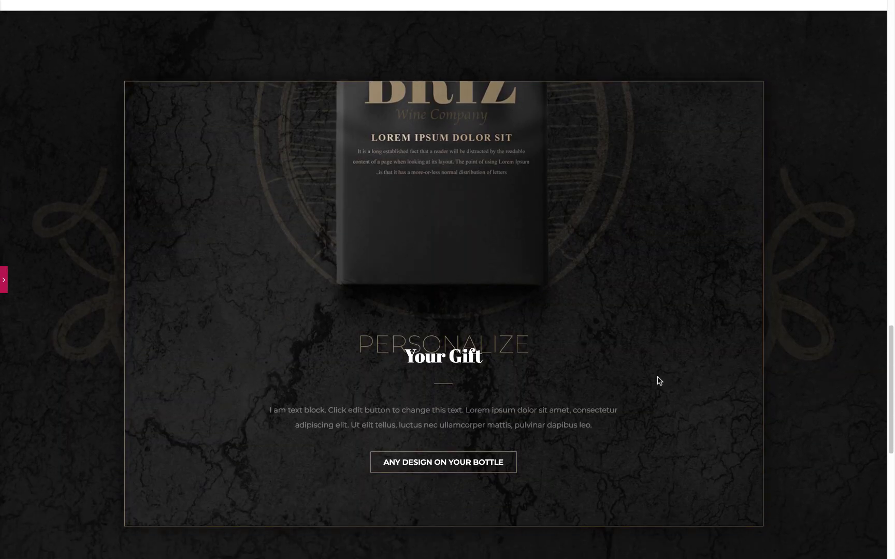
{"action": "scroll", "coordinate": [659, 381], "scroll_direction": "down", "scroll_amount": 1}
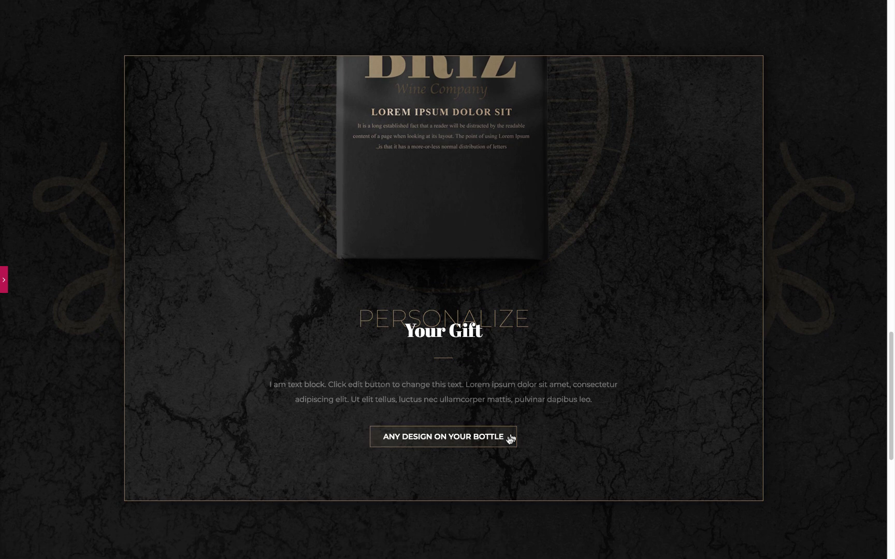
{"action": "scroll", "coordinate": [624, 412], "scroll_direction": "down", "scroll_amount": 3}
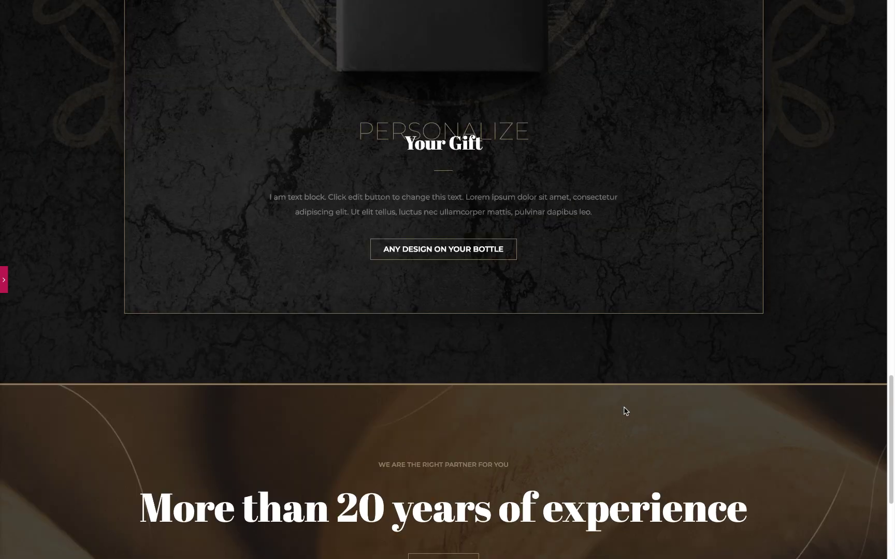
{"action": "scroll", "coordinate": [625, 412], "scroll_direction": "down", "scroll_amount": 4}
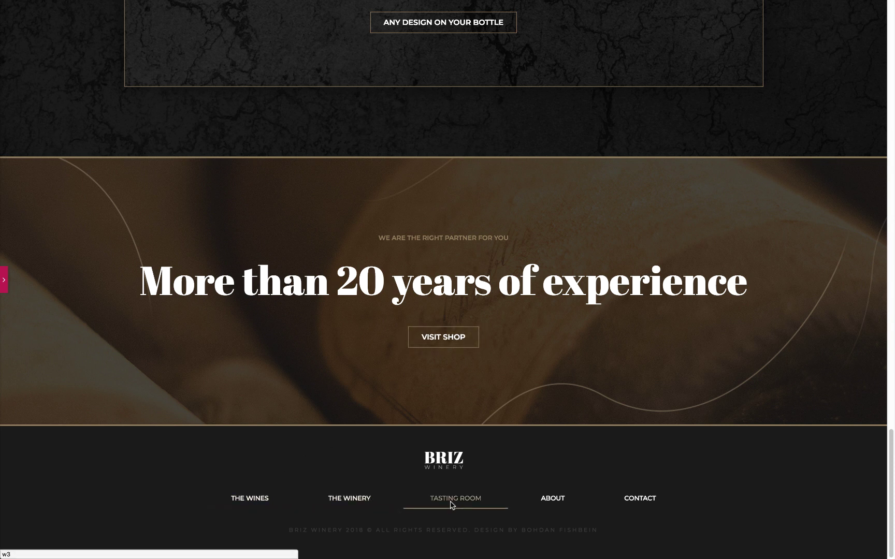
{"action": "scroll", "coordinate": [711, 326], "scroll_direction": "up", "scroll_amount": 10}
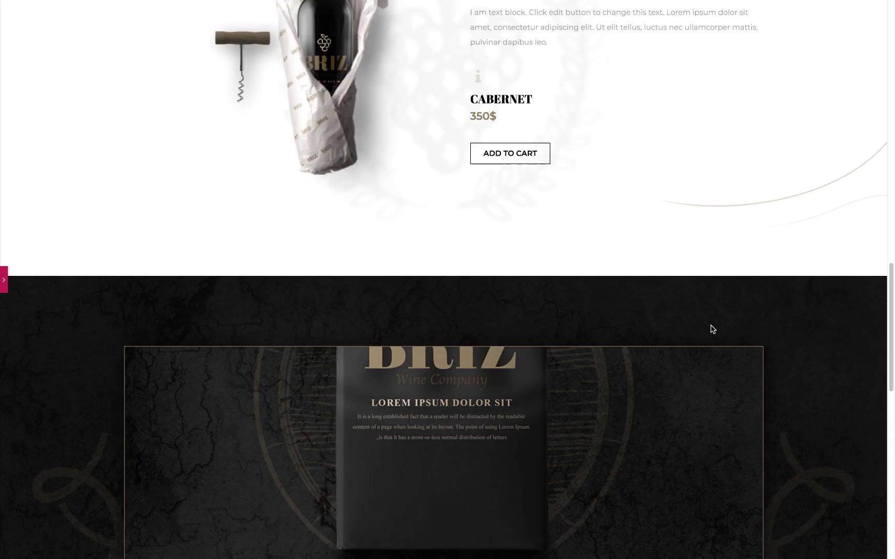
{"action": "scroll", "coordinate": [709, 325], "scroll_direction": "up", "scroll_amount": 5}
{"action": "scroll", "coordinate": [706, 329], "scroll_direction": "up", "scroll_amount": 6}
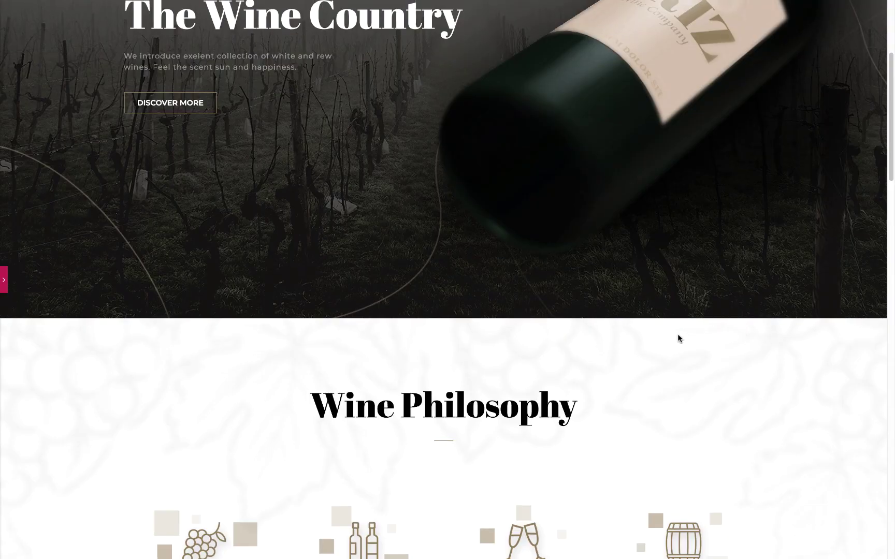
{"action": "scroll", "coordinate": [677, 333], "scroll_direction": "up", "scroll_amount": 4}
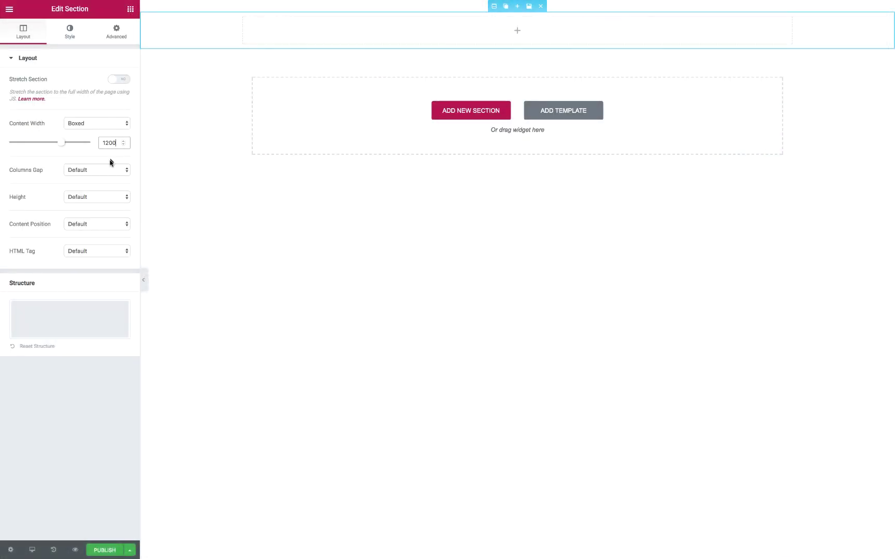
Set the section to No Gap columns, 96 vh minimum height and middle content position
{"action": "left_click", "coordinate": [97, 170]}
{"action": "left_click", "coordinate": [97, 197]}
{"action": "left_click", "coordinate": [106, 236]}
{"action": "type", "text": "96"}
{"action": "left_click", "coordinate": [96, 292]}
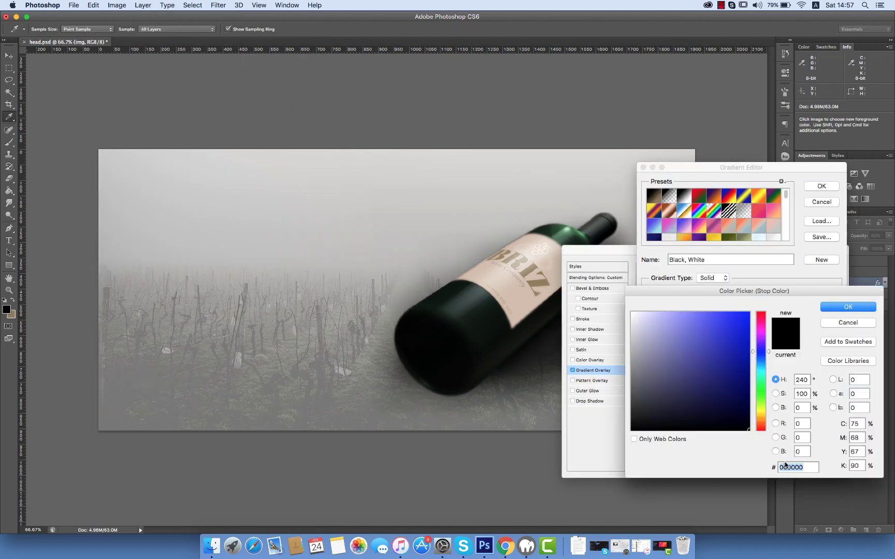
Apply a Gradient Overlay with colour stop #5b5a56 to the vineyard photo
{"action": "type", "text": "5b5a56"}
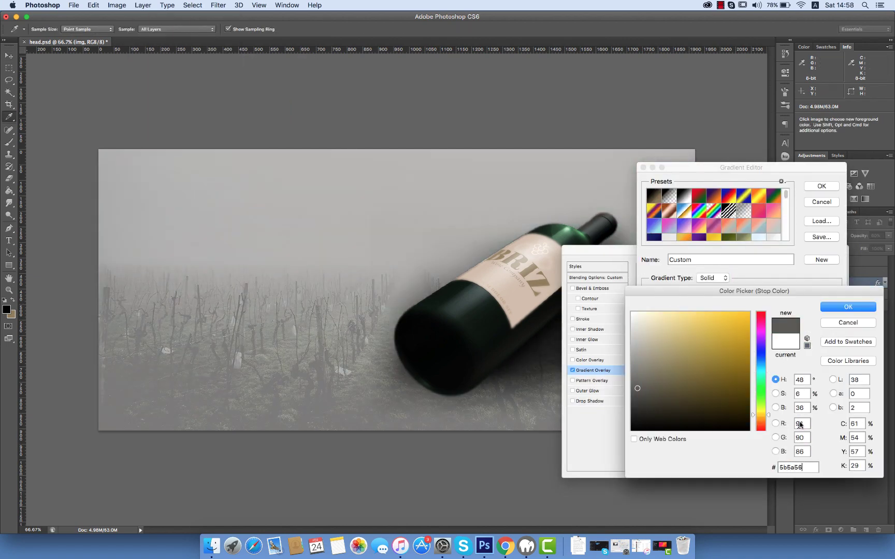
{"action": "left_click", "coordinate": [824, 311]}
{"action": "left_click", "coordinate": [819, 189]}
{"action": "left_click", "coordinate": [821, 266]}
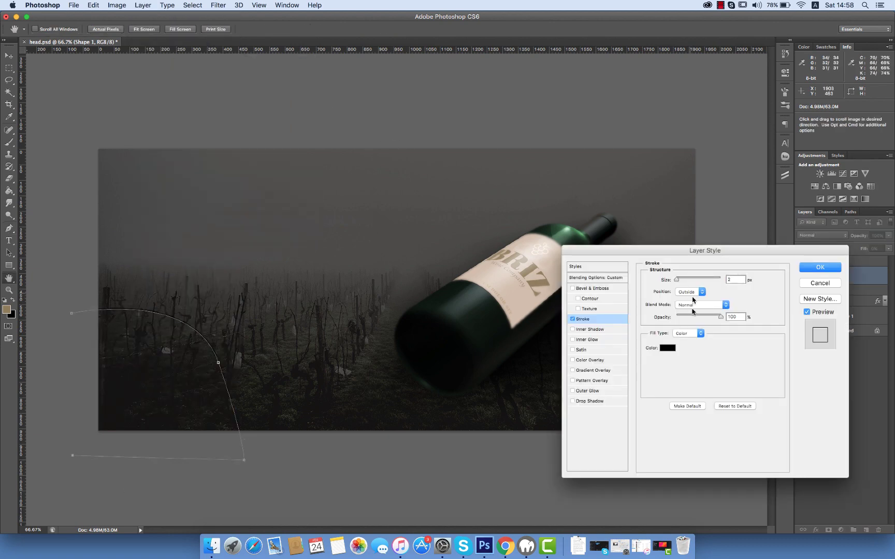
Add a brown Stroke layer style to the left curve, Shape 1
{"action": "left_click", "coordinate": [668, 348]}
{"action": "left_click", "coordinate": [761, 424]}
{"action": "left_click", "coordinate": [689, 362]}
{"action": "left_click", "coordinate": [855, 253]}
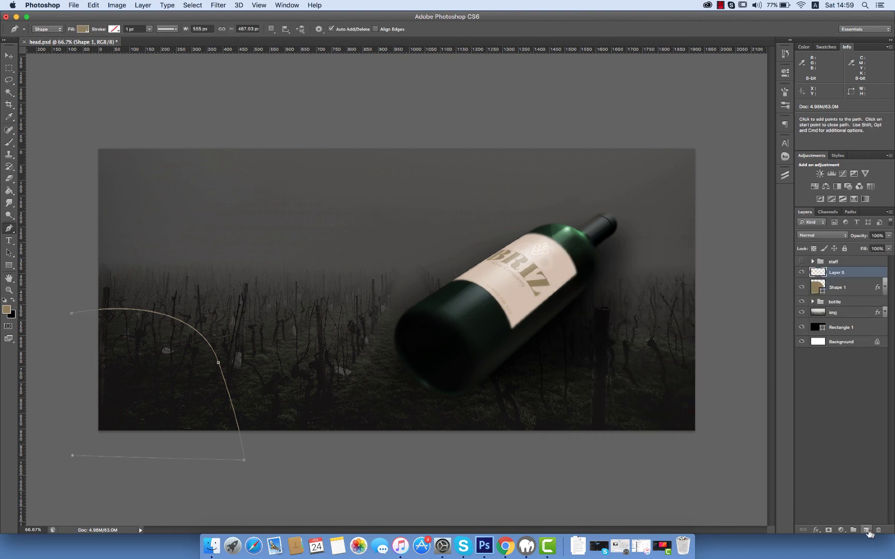
Draw a new curve above the bottle that wraps around its right side
{"action": "left_click", "coordinate": [433, 132]}
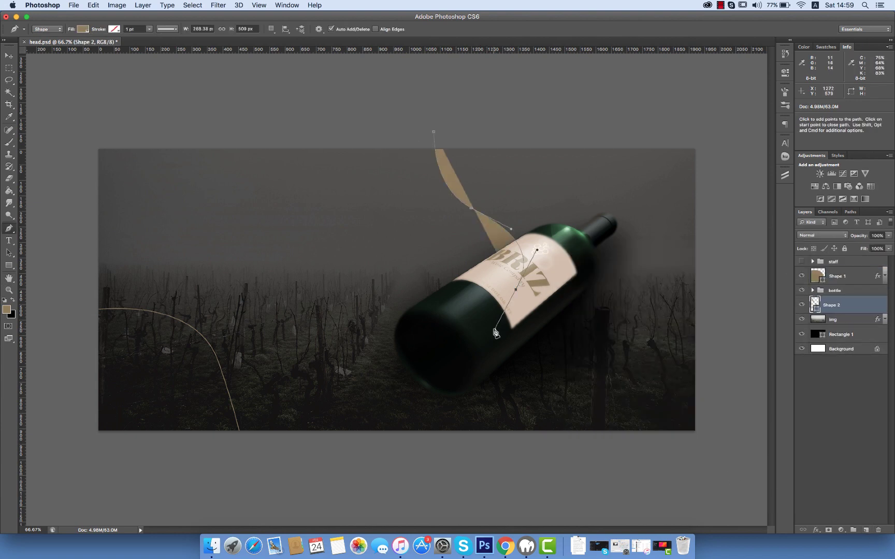
{"action": "left_click", "coordinate": [713, 223]}
{"action": "left_click_drag", "start_coordinate": [699, 91], "coordinate": [727, 107]}
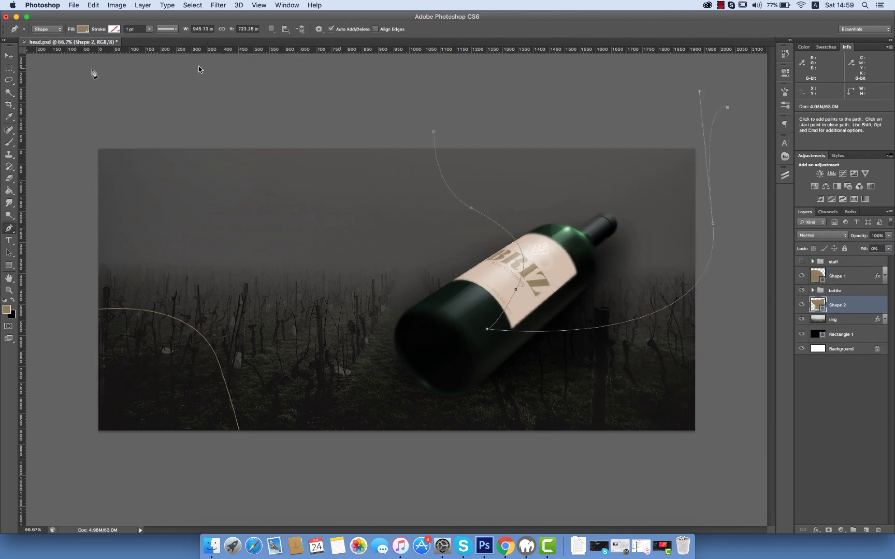
{"action": "key", "text": "v"}
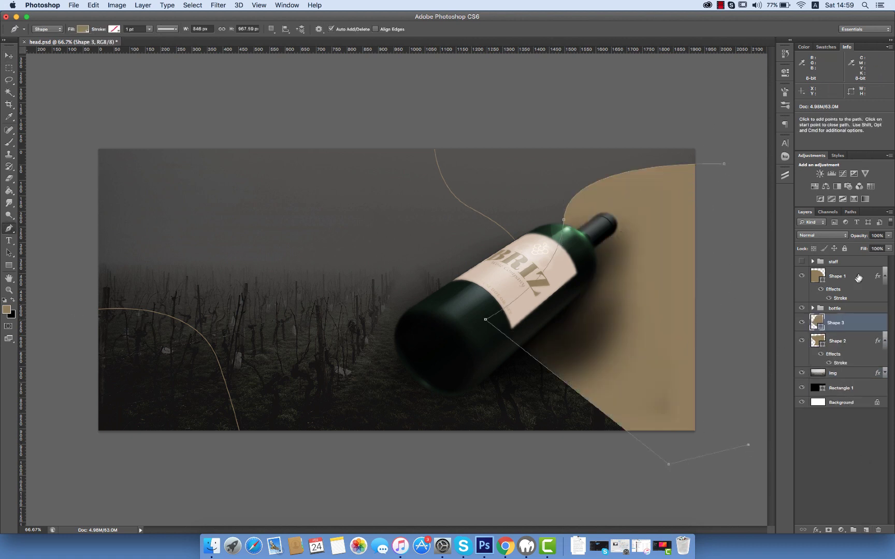
Add a sweeping curve across the right side and rasterize the Shape 3 layer
{"action": "left_click_drag", "start_coordinate": [858, 278], "coordinate": [849, 322]}
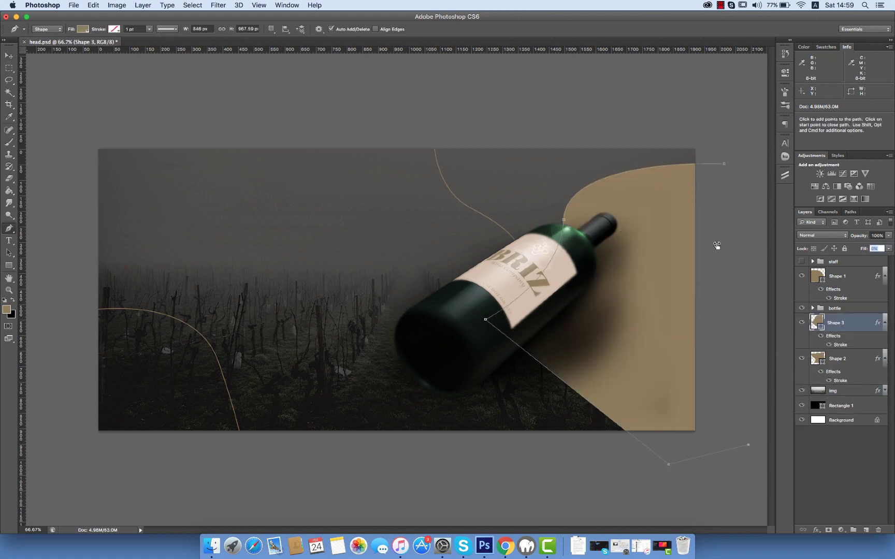
{"action": "key", "text": "m"}
{"action": "left_click_drag", "start_coordinate": [491, 295], "coordinate": [497, 300]}
{"action": "left_click_drag", "start_coordinate": [846, 323], "coordinate": [839, 268]}
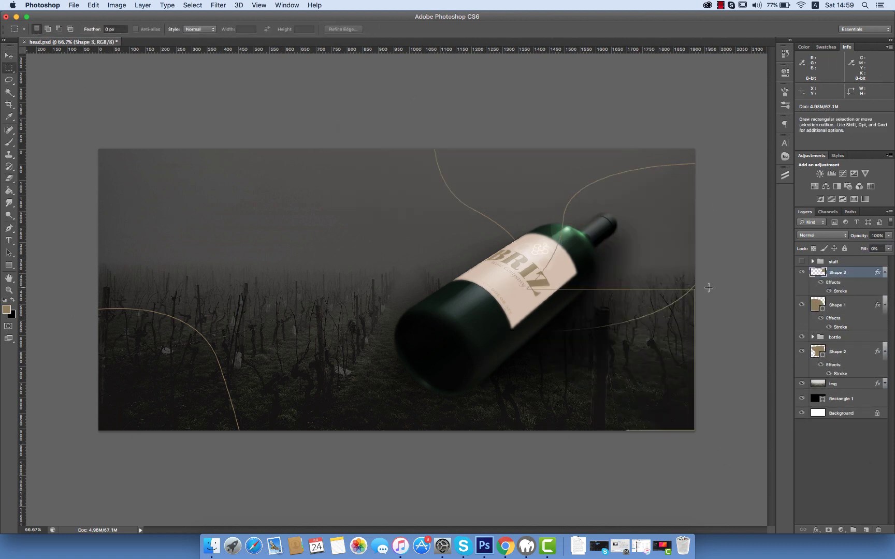
{"action": "right_click", "coordinate": [860, 272]}
{"action": "left_click", "coordinate": [762, 382]}
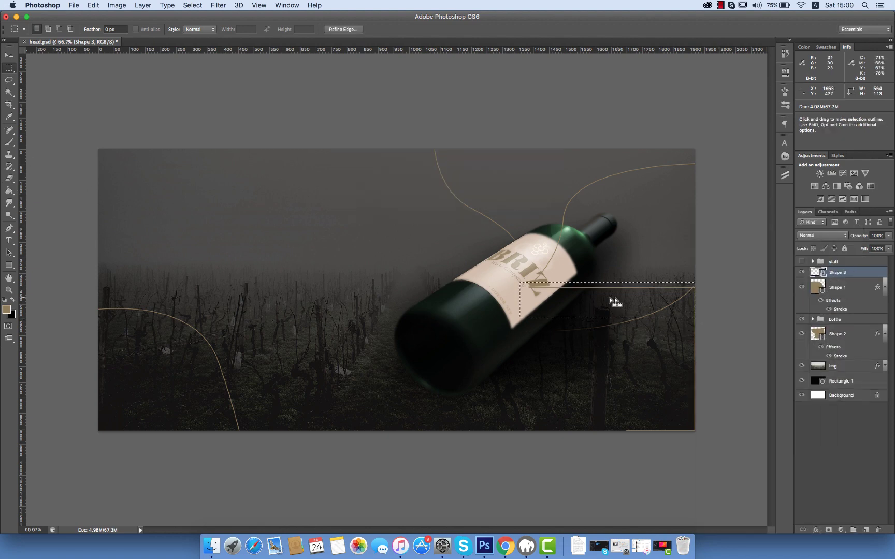
{"action": "left_click", "coordinate": [722, 316]}
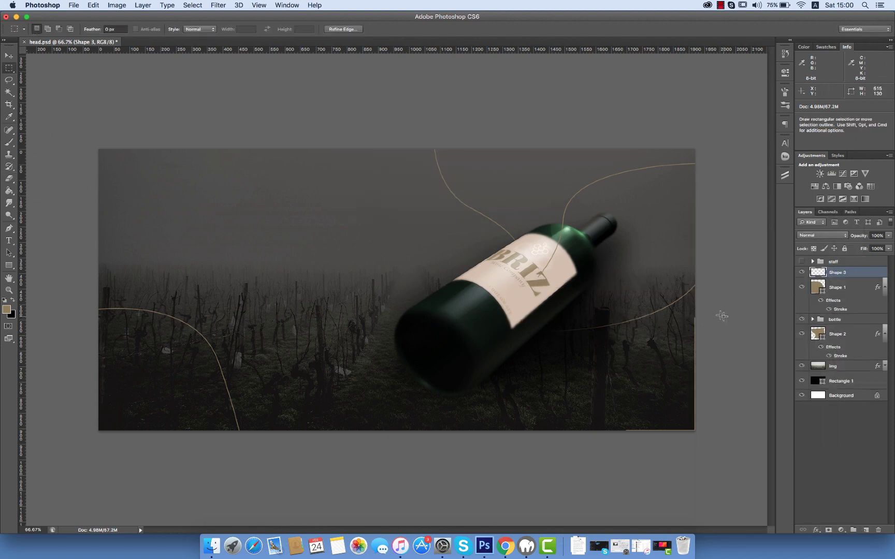
Draw another curve bending below the bottle and rasterize the Shape 4 layer
{"action": "key", "text": "p"}
{"action": "left_click", "coordinate": [503, 304]}
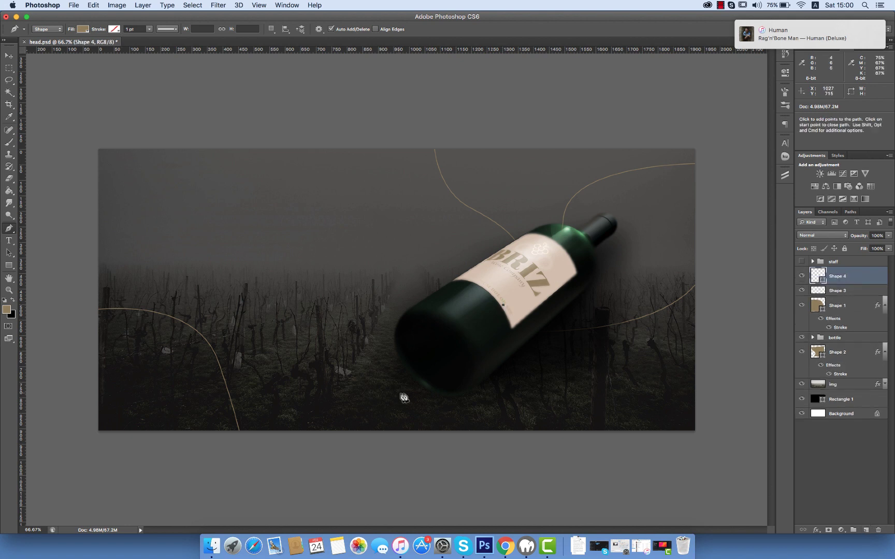
{"action": "left_click_drag", "start_coordinate": [416, 393], "coordinate": [403, 400]}
{"action": "left_click", "coordinate": [357, 455]}
{"action": "left_click", "coordinate": [719, 457]}
{"action": "left_click", "coordinate": [720, 311]}
{"action": "right_click", "coordinate": [839, 274]}
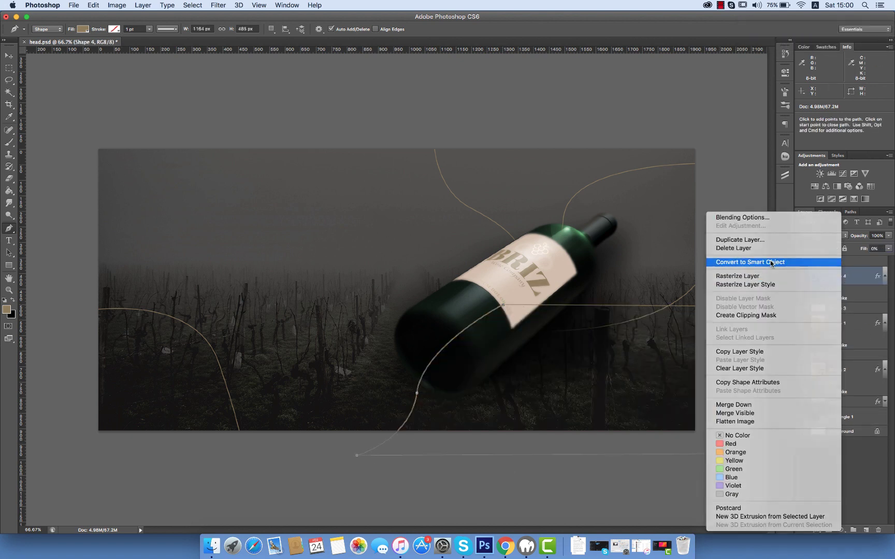
{"action": "left_click", "coordinate": [811, 326]}
{"action": "key", "text": "m"}
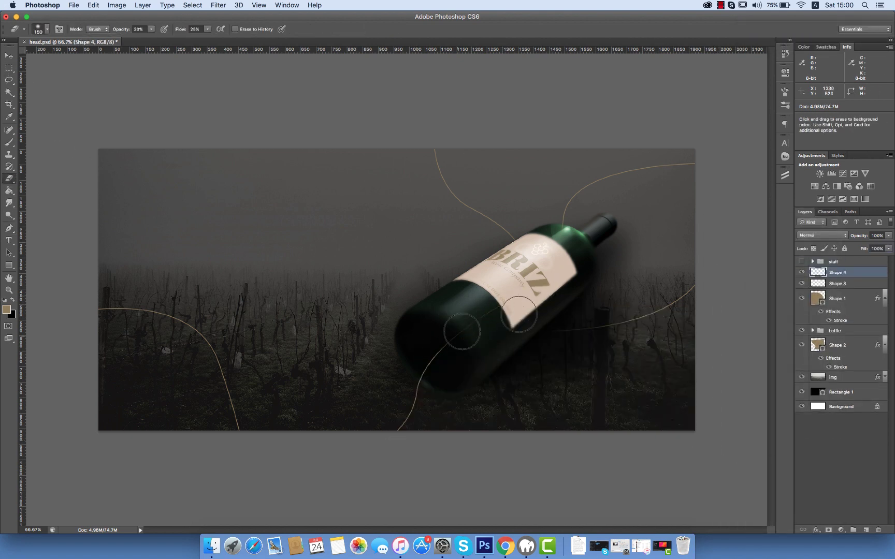
{"action": "key", "text": "super+Tab"}
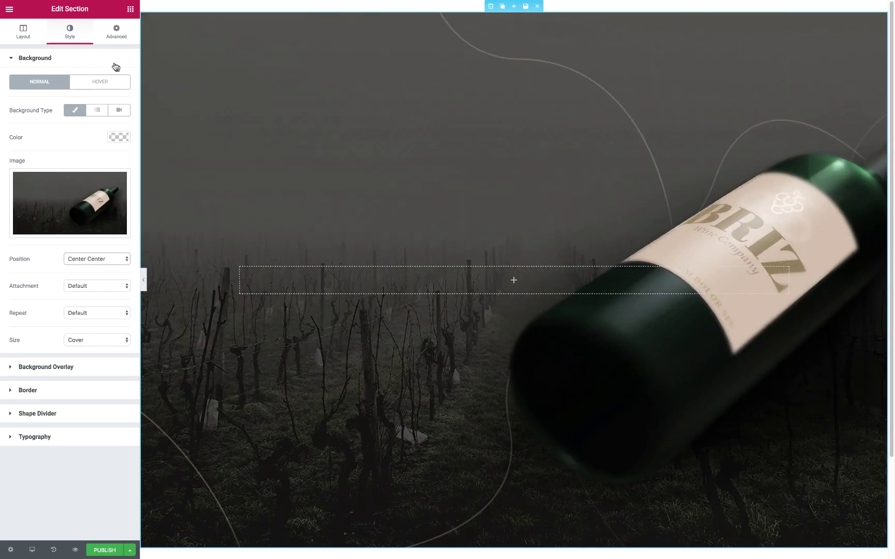
Add a small tan label heading in Montserrat at size 12 to the hero section
{"action": "left_click_drag", "start_coordinate": [102, 78], "coordinate": [311, 281]}
{"action": "type", "text": "Exelent wine coll"}
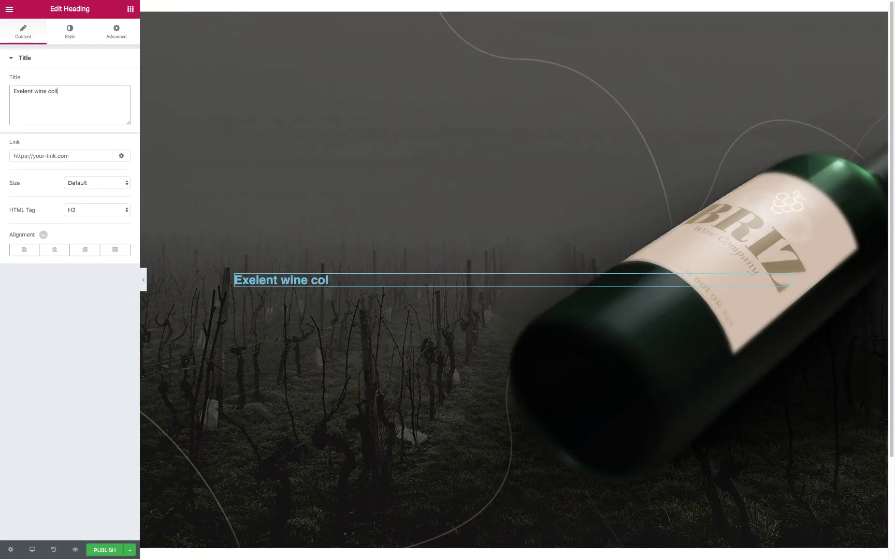
{"action": "type", "text": "ection"}
{"action": "left_click", "coordinate": [70, 32]}
{"action": "left_click", "coordinate": [117, 80]}
{"action": "type", "text": "7c5d"}
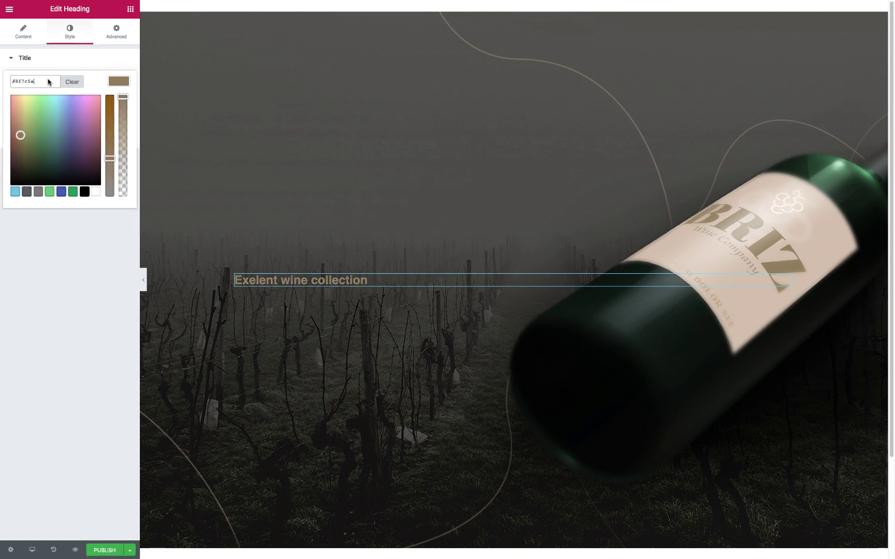
{"action": "left_click", "coordinate": [119, 108]}
{"action": "type", "text": "12"}
{"action": "left_click", "coordinate": [93, 133]}
{"action": "type", "text": "Montserrat"}
{"action": "key", "text": "Return"}
{"action": "left_click", "coordinate": [102, 205]}
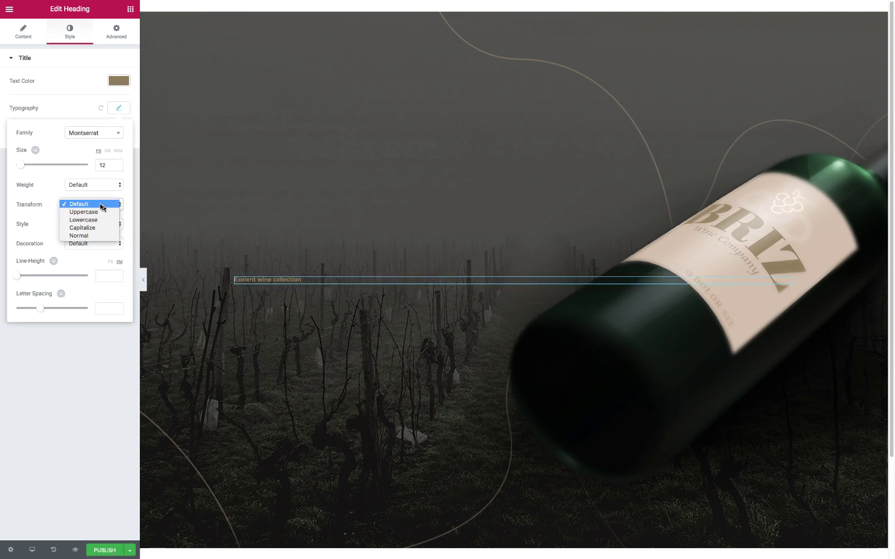
Add a second heading styled white, size 80, in Abril Fatface
{"action": "left_click", "coordinate": [131, 8]}
{"action": "left_click_drag", "start_coordinate": [104, 76], "coordinate": [290, 287]}
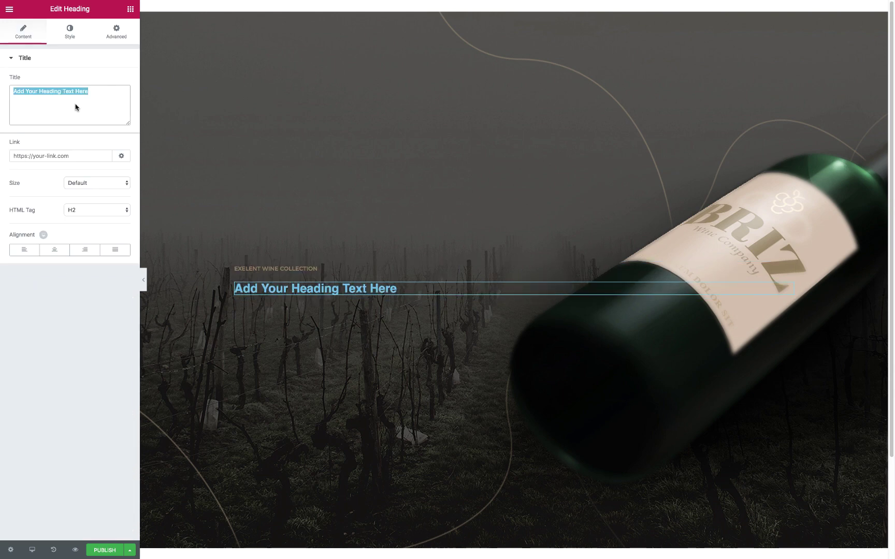
{"action": "left_click", "coordinate": [70, 31]}
{"action": "left_click", "coordinate": [119, 81]}
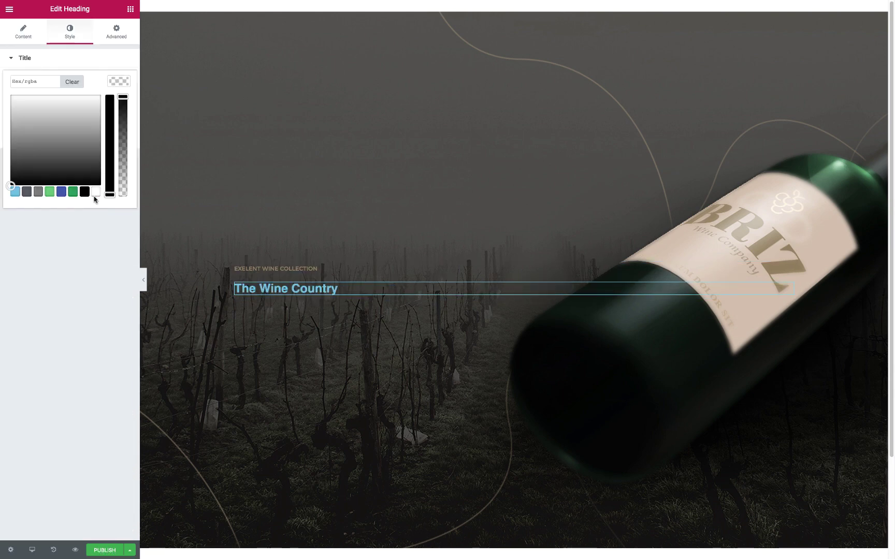
{"action": "left_click", "coordinate": [118, 108]}
{"action": "type", "text": "80"}
{"action": "left_click", "coordinate": [94, 185]}
{"action": "left_click", "coordinate": [93, 124]}
{"action": "left_click", "coordinate": [94, 133]}
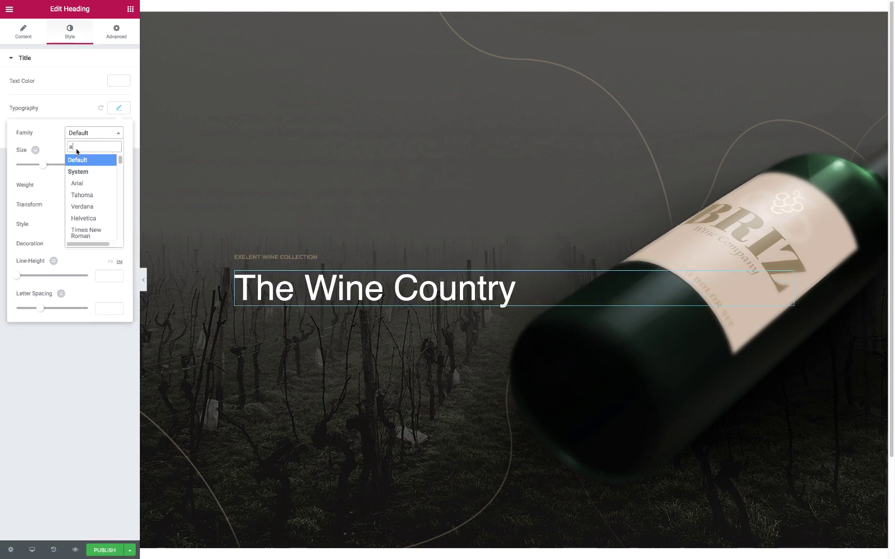
{"action": "type", "text": "Abril Fatface"}
{"action": "left_click", "coordinate": [117, 31]}
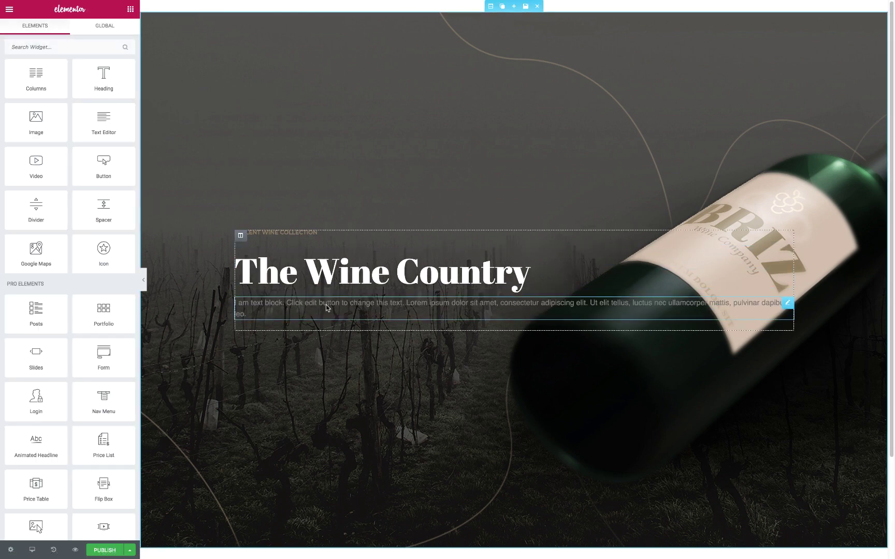
Give the text block 50 right padding, Montserrat font and line height 2
{"action": "left_click", "coordinate": [117, 33]}
{"action": "left_click", "coordinate": [44, 141]}
{"action": "type", "text": "50"}
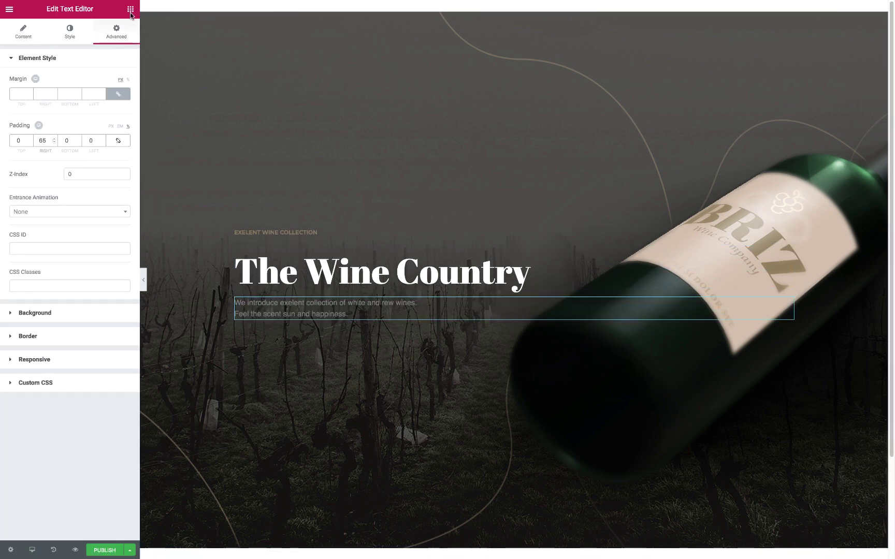
{"action": "left_click", "coordinate": [70, 31]}
{"action": "left_click", "coordinate": [119, 120]}
{"action": "left_click", "coordinate": [119, 121]}
{"action": "left_click", "coordinate": [119, 148]}
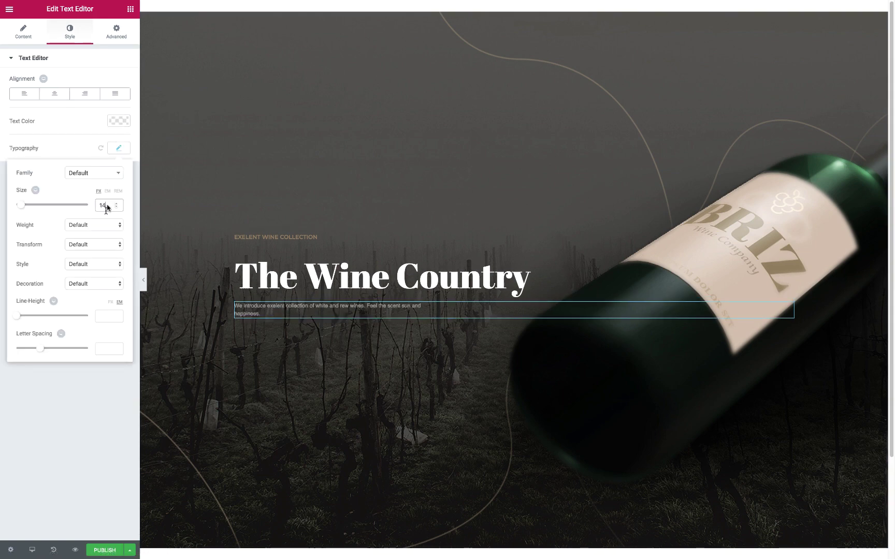
{"action": "left_click", "coordinate": [93, 172]}
{"action": "type", "text": "mont"}
{"action": "key", "text": "Return"}
{"action": "left_click", "coordinate": [107, 316]}
{"action": "type", "text": "2"}
Add a button below the intro text with uppercase Montserrat text, weight 600, size 14
{"action": "left_click", "coordinate": [131, 9]}
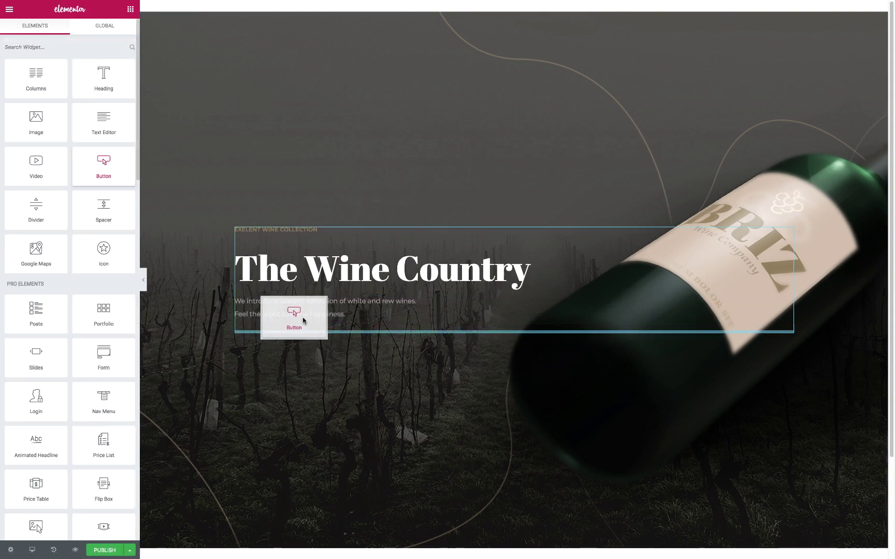
{"action": "left_click_drag", "start_coordinate": [107, 184], "coordinate": [313, 327]}
{"action": "left_click", "coordinate": [70, 31]}
{"action": "left_click", "coordinate": [119, 81]}
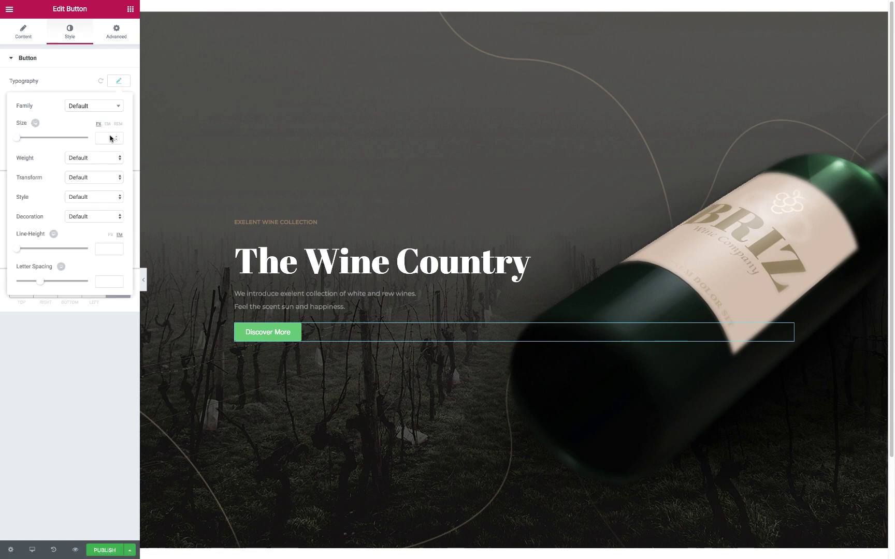
{"action": "type", "text": "15"}
{"action": "left_click", "coordinate": [94, 158]}
{"action": "left_click", "coordinate": [77, 140]}
{"action": "left_click", "coordinate": [93, 177]}
{"action": "type", "text": "mont"}
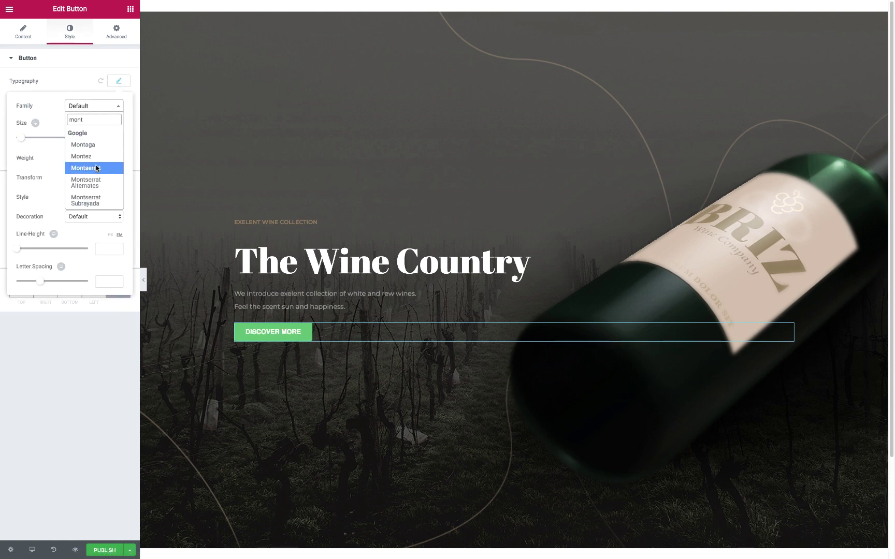
{"action": "left_click", "coordinate": [96, 168]}
{"action": "left_click", "coordinate": [118, 81]}
Make the button background transparent with a 1px solid brown border
{"action": "left_click", "coordinate": [118, 156]}
{"action": "left_click", "coordinate": [97, 184]}
{"action": "left_click", "coordinate": [21, 221]}
{"action": "type", "text": "1"}
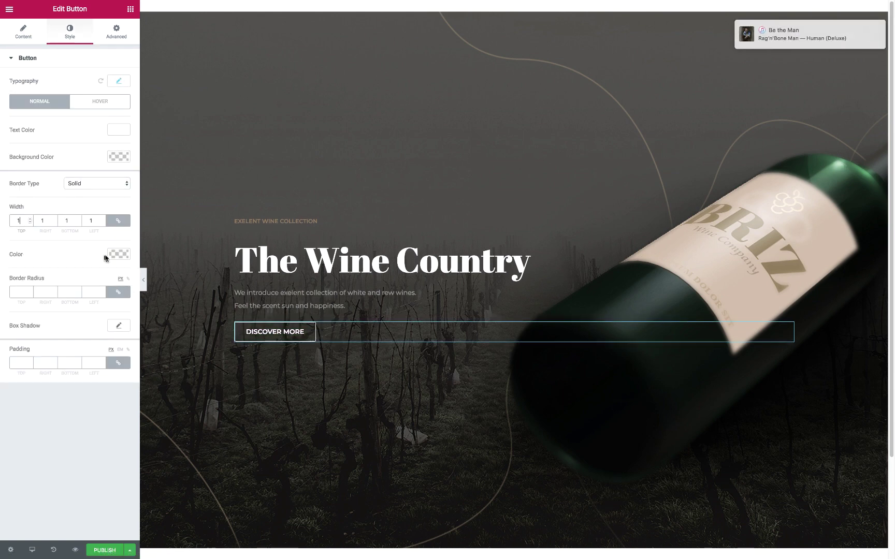
{"action": "left_click", "coordinate": [118, 254]}
{"action": "type", "text": "7a5e"}
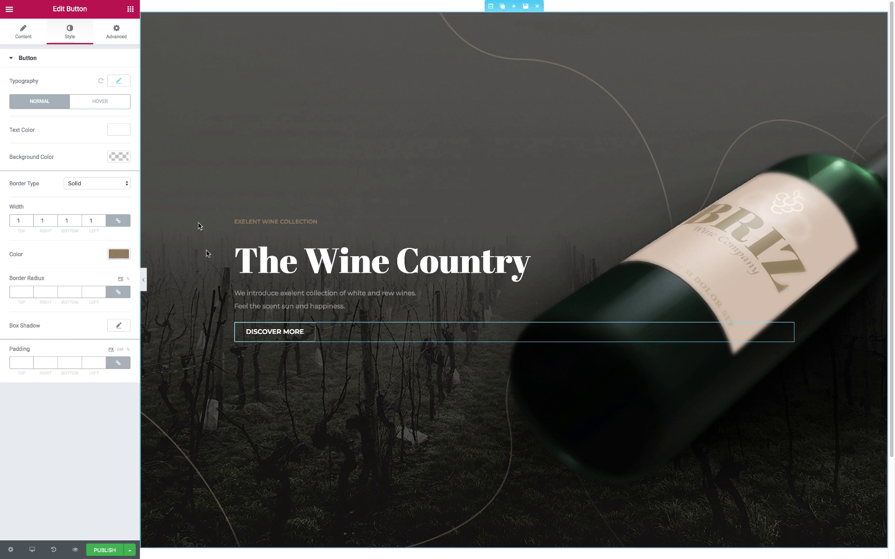
Give the button a Grow hover animation and insert a two-column section above the hero text
{"action": "left_click", "coordinate": [99, 101]}
{"action": "left_click", "coordinate": [76, 228]}
{"action": "left_click", "coordinate": [118, 130]}
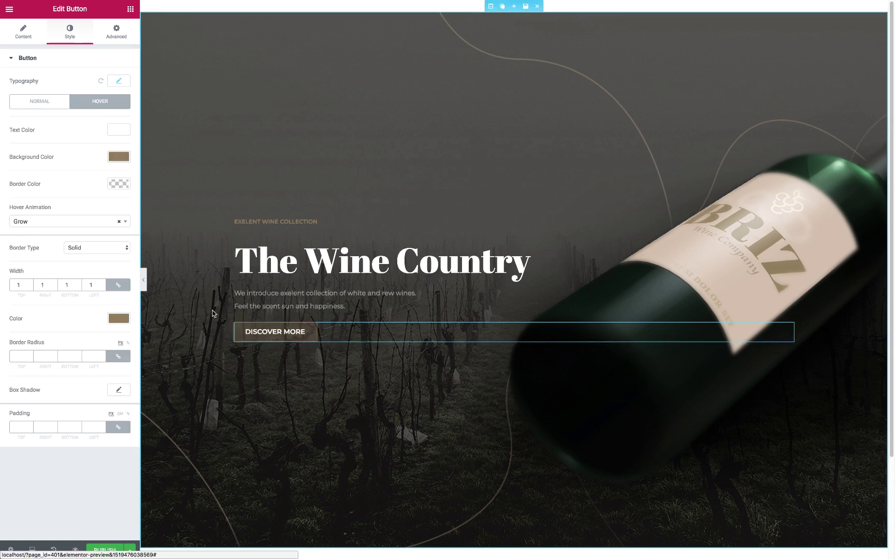
{"action": "left_click", "coordinate": [116, 32]}
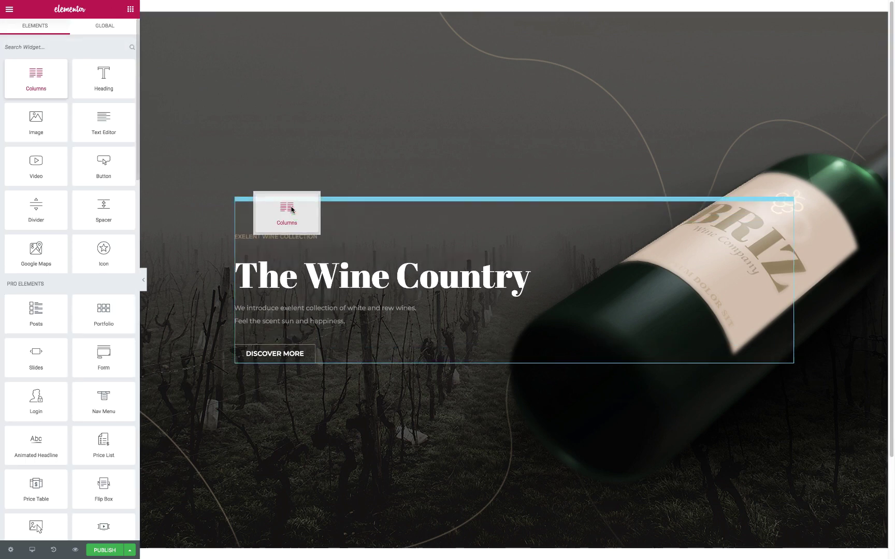
{"action": "left_click_drag", "start_coordinate": [35, 78], "coordinate": [286, 204]}
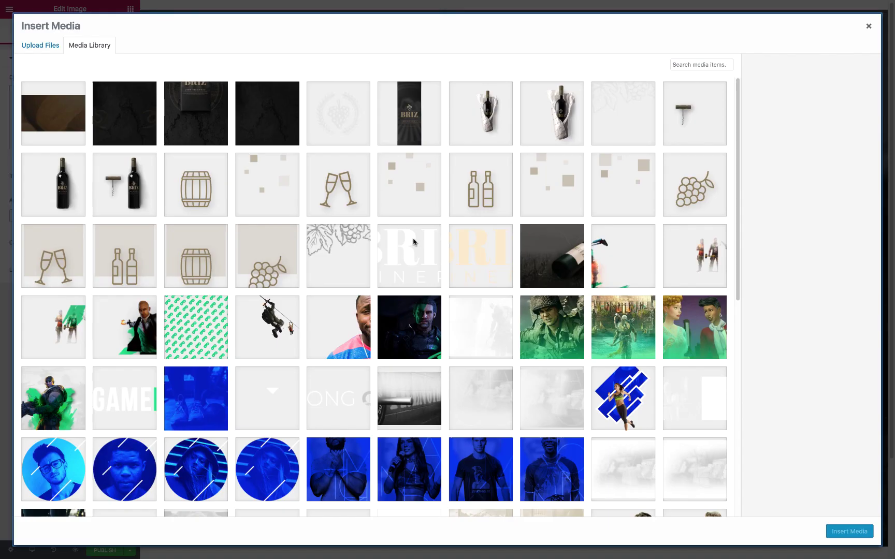
Insert the BRIZ logo and place a Nav Menu widget in the header's right column
{"action": "left_click", "coordinate": [414, 241]}
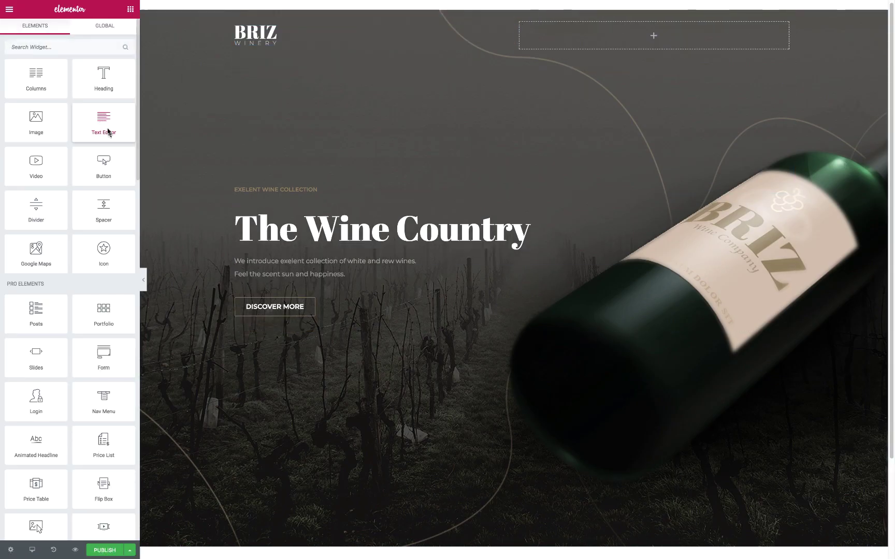
{"action": "scroll", "coordinate": [108, 132], "scroll_direction": "down", "scroll_amount": 3}
{"action": "left_click_drag", "start_coordinate": [104, 275], "coordinate": [654, 35]}
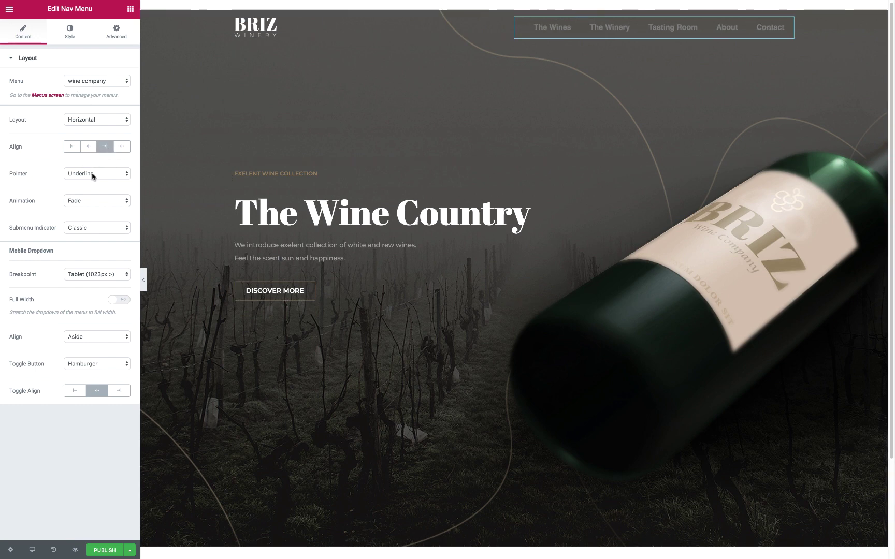
Style the menu items in Montserrat weight 500 and set horizontal padding to 10
{"action": "left_click", "coordinate": [69, 32]}
{"action": "left_click", "coordinate": [118, 150]}
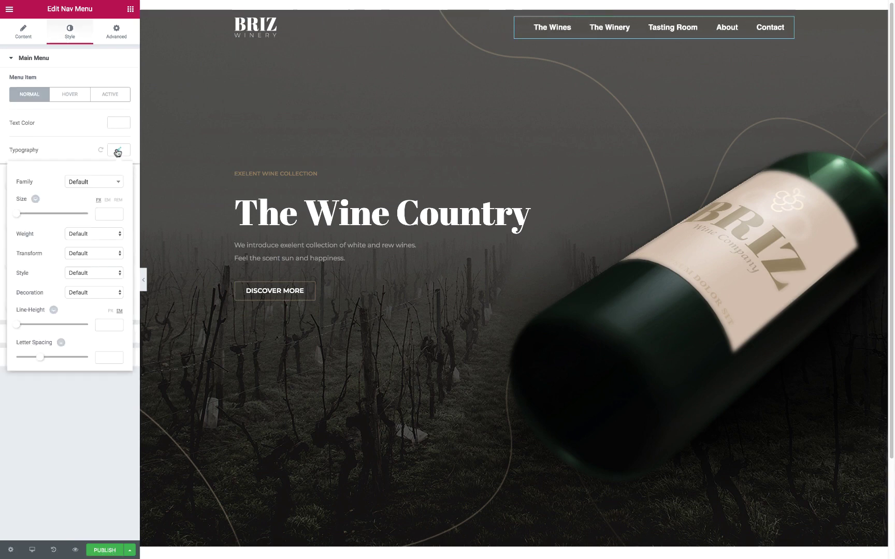
{"action": "left_click", "coordinate": [119, 150]}
{"action": "left_click", "coordinate": [98, 222]}
{"action": "left_click", "coordinate": [93, 233]}
{"action": "left_click", "coordinate": [95, 232]}
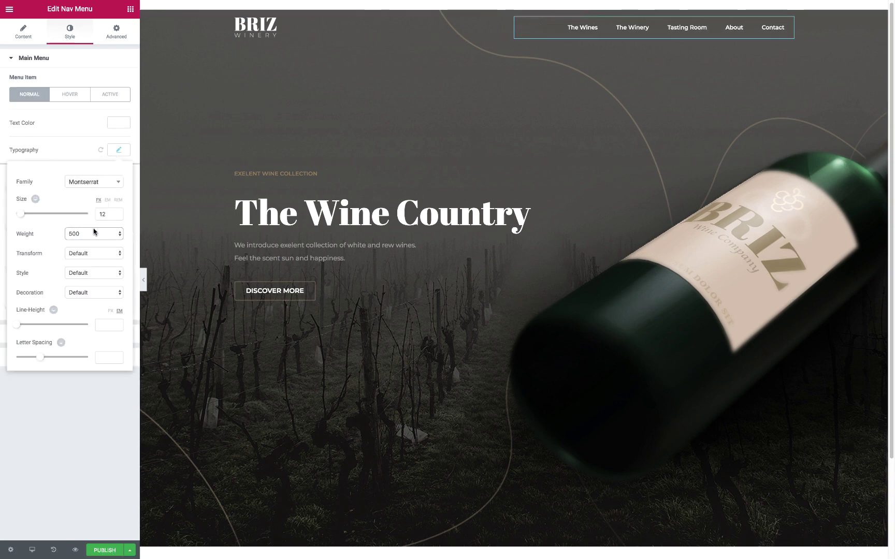
{"action": "left_click", "coordinate": [118, 150]}
{"action": "key", "text": "Tab"}
{"action": "type", "text": "10"}
{"action": "key", "text": "Tab"}
{"action": "type", "text": "12"}
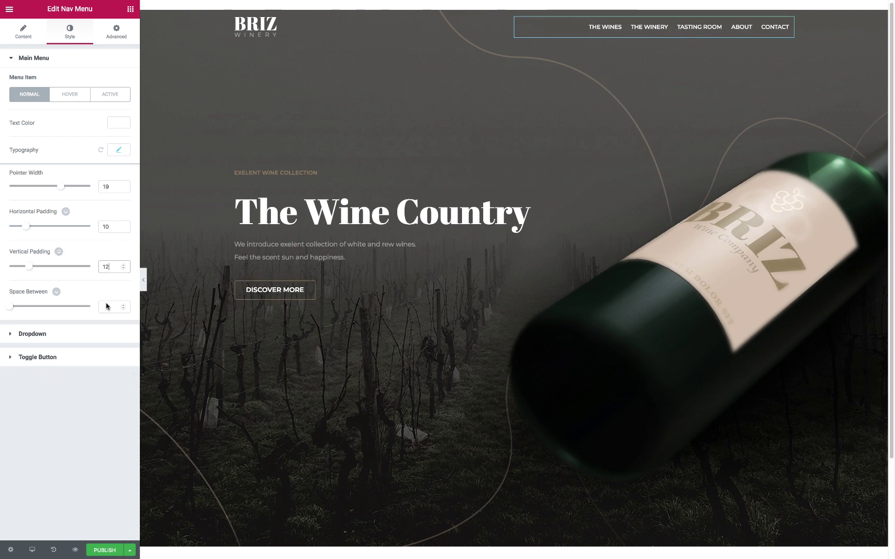
{"action": "left_click", "coordinate": [32, 334]}
{"action": "left_click", "coordinate": [32, 81]}
{"action": "left_click", "coordinate": [32, 81]}
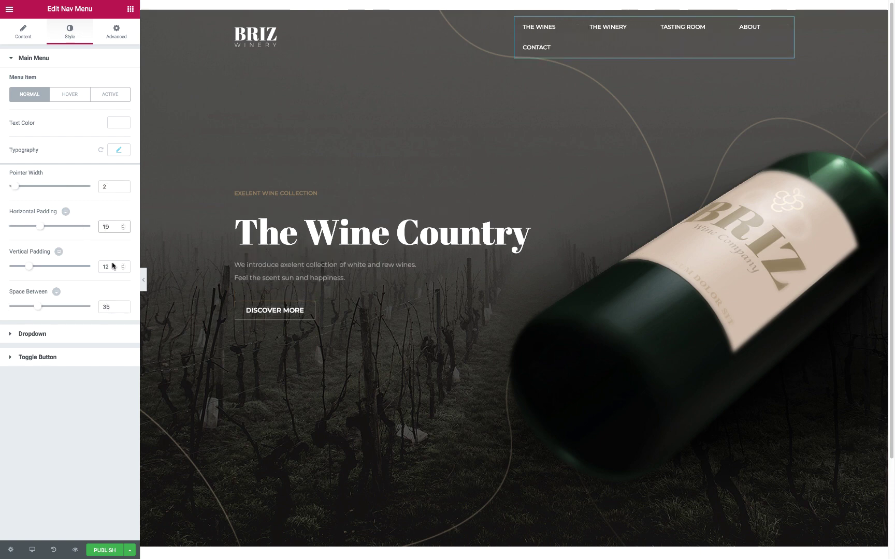
Make the dropdown text, hover text and hover underline colours brown
{"action": "left_click", "coordinate": [48, 334]}
{"action": "left_click", "coordinate": [118, 155]}
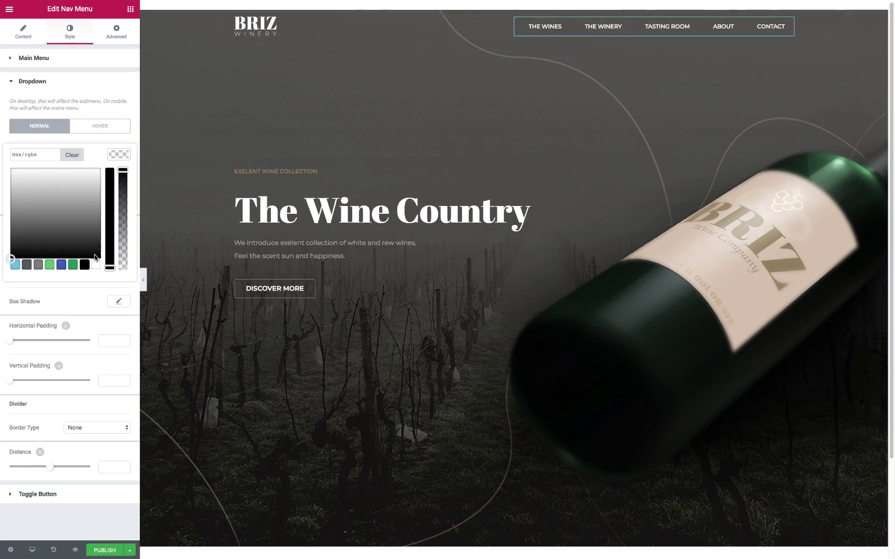
{"action": "left_click", "coordinate": [20, 271]}
{"action": "left_click", "coordinate": [118, 174]}
{"action": "left_click", "coordinate": [67, 58]}
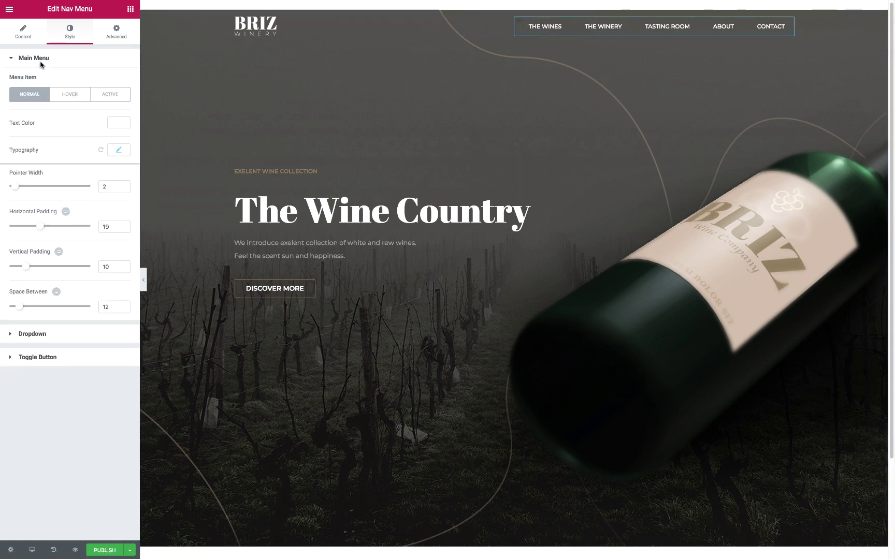
{"action": "left_click", "coordinate": [69, 94]}
{"action": "left_click", "coordinate": [118, 122]}
{"action": "left_click", "coordinate": [20, 233]}
{"action": "left_click", "coordinate": [118, 150]}
{"action": "left_click", "coordinate": [19, 260]}
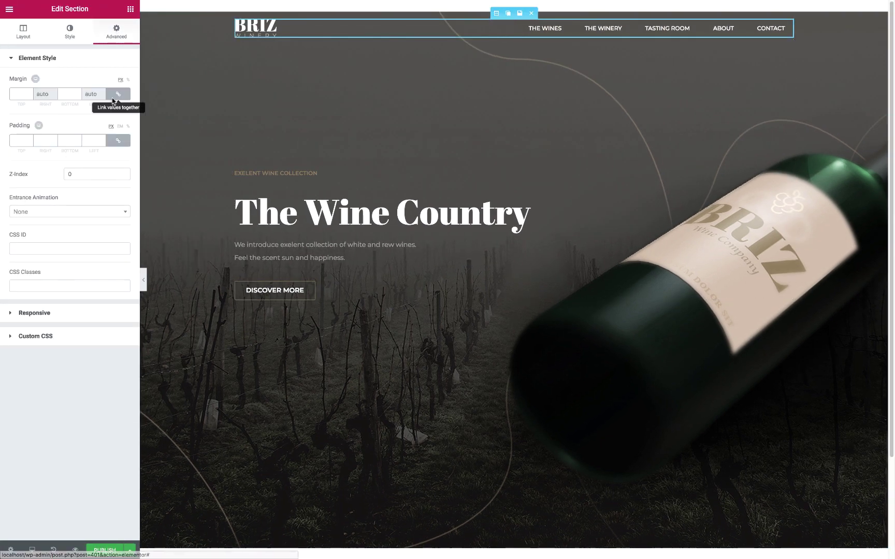
Add a new section below the hero and choose its column structure
{"action": "left_click", "coordinate": [130, 9]}
{"action": "mouse_move", "coordinate": [532, 347]}
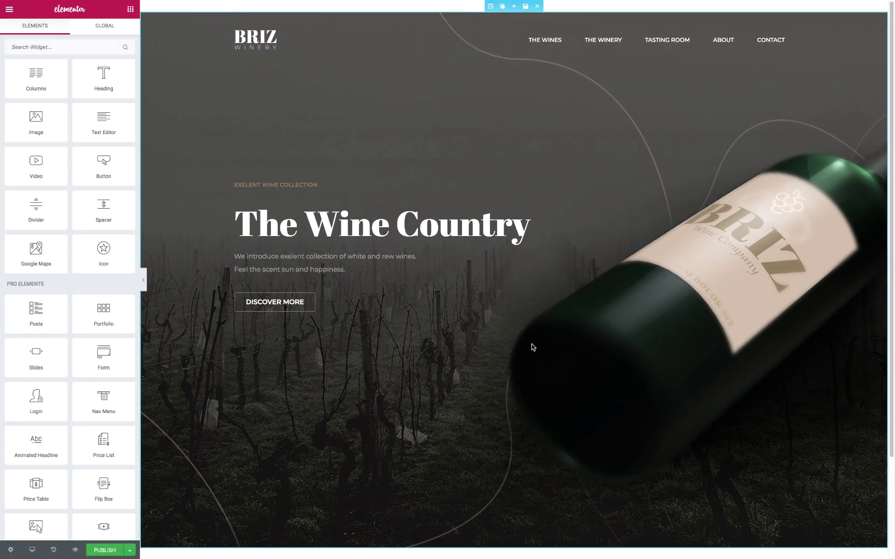
{"action": "scroll", "coordinate": [515, 239], "scroll_direction": "down", "scroll_amount": 3}
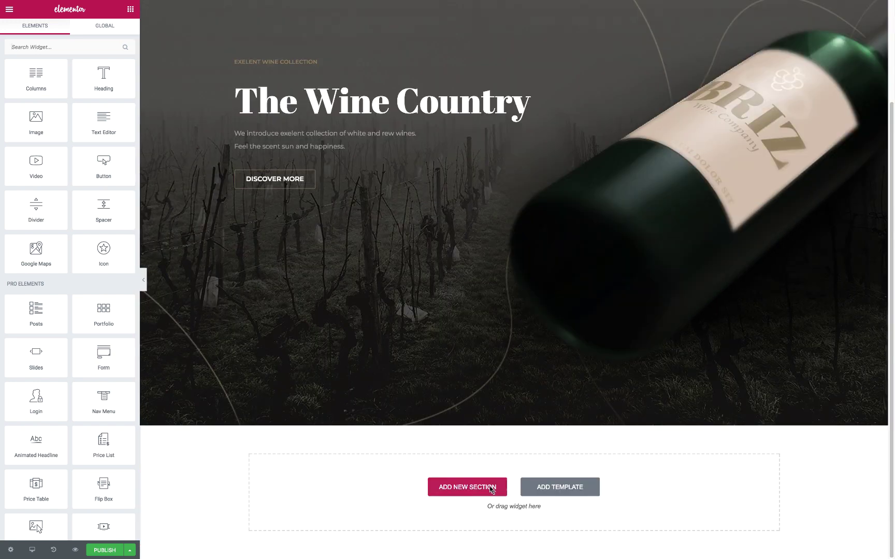
{"action": "left_click", "coordinate": [467, 487]}
{"action": "left_click", "coordinate": [96, 169]}
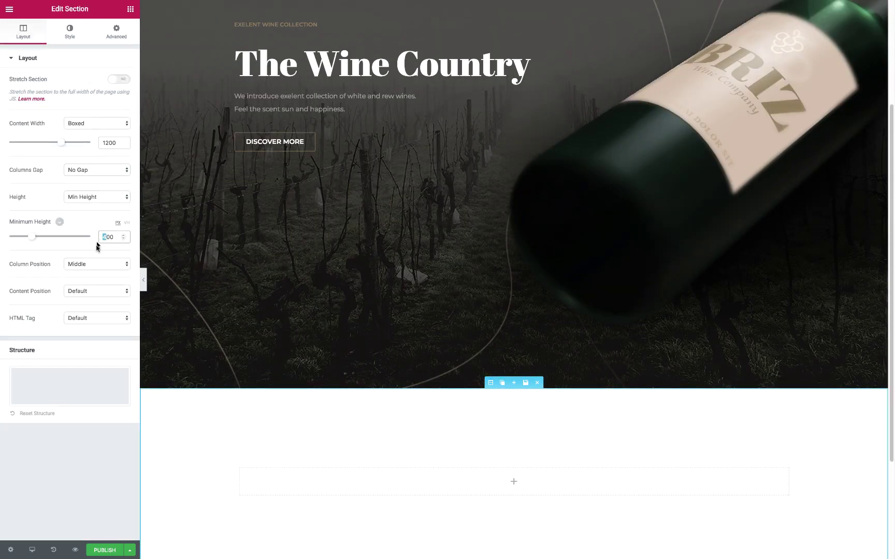
Add a centred 'Wine Philosophy' heading with styled typography and a brown divider
{"action": "type", "text": "Wine Philosophy"}
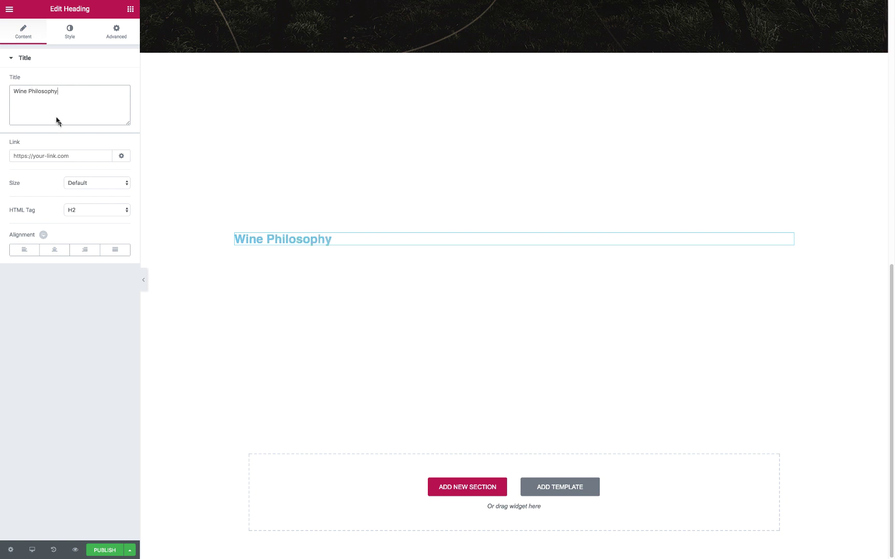
{"action": "left_click", "coordinate": [69, 31]}
{"action": "left_click", "coordinate": [119, 108]}
{"action": "left_click", "coordinate": [108, 165]}
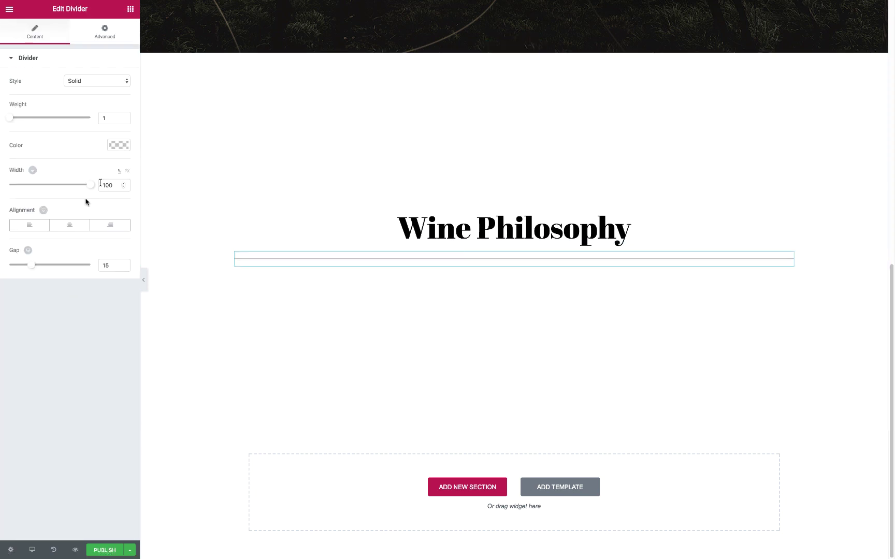
{"action": "left_click", "coordinate": [118, 145]}
{"action": "type", "text": "a5c"}
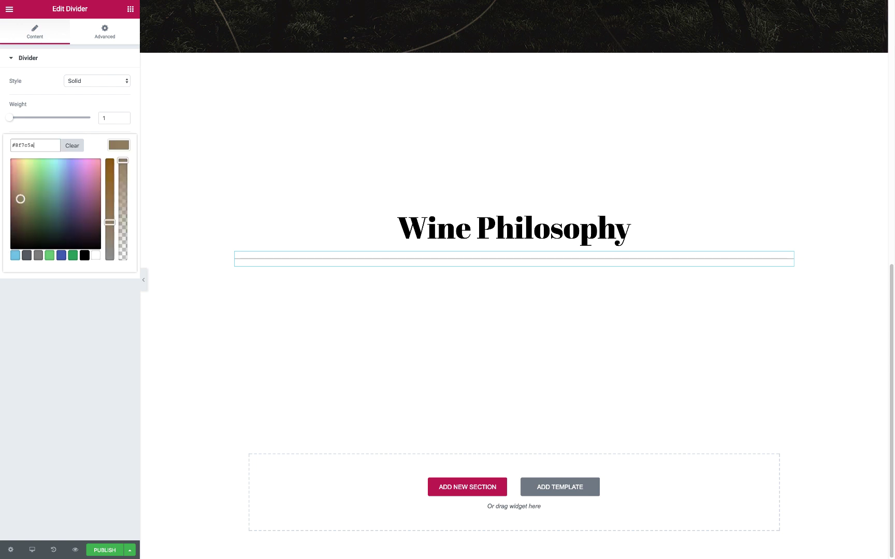
{"action": "key", "text": "Return"}
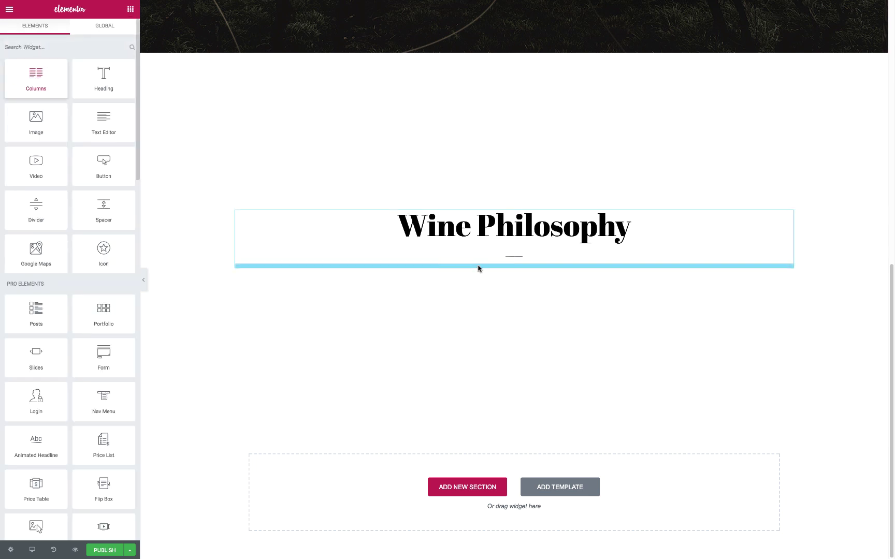
Begin setting a background for the whole Wine Philosophy section
{"action": "left_click", "coordinate": [491, 48]}
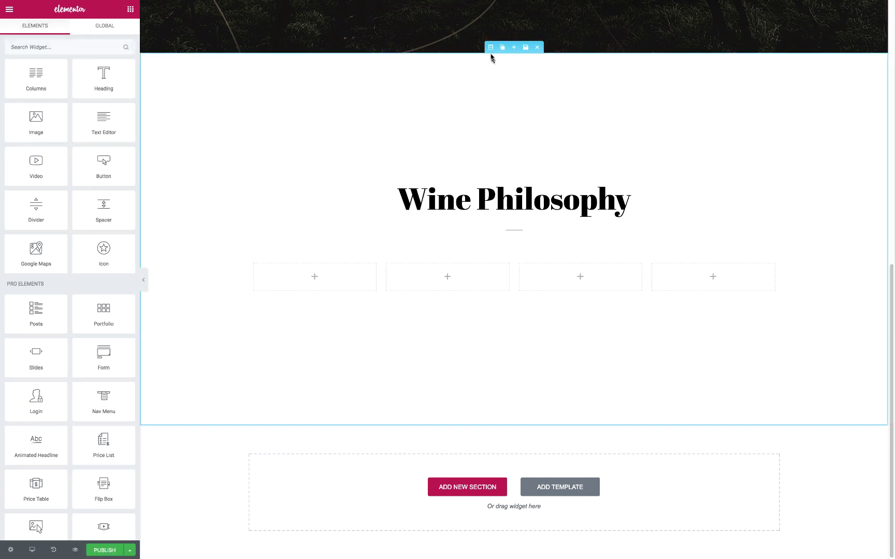
{"action": "left_click", "coordinate": [69, 31]}
{"action": "left_click", "coordinate": [75, 110]}
In Photoshop, show the faint grape background layer and apply a Gaussian Blur to it
{"action": "key", "text": "super+Tab"}
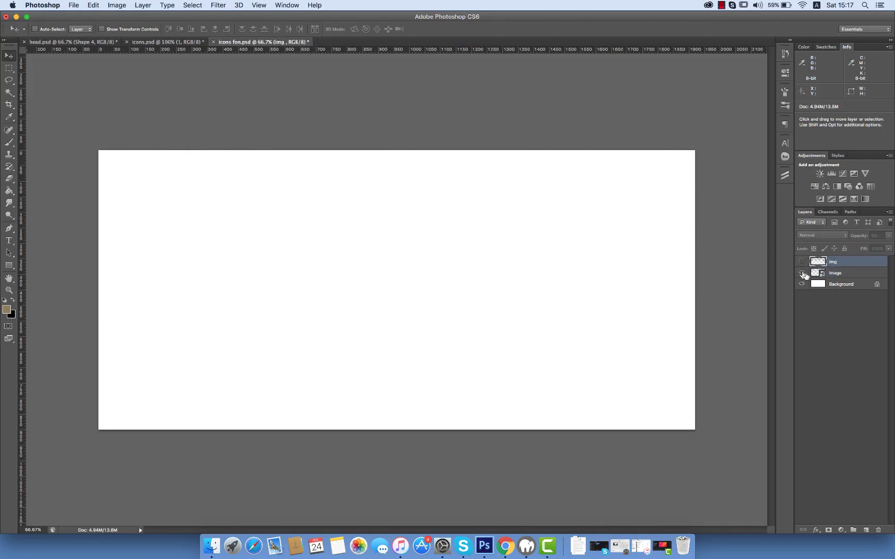
{"action": "left_click", "coordinate": [802, 273]}
{"action": "left_click", "coordinate": [835, 273]}
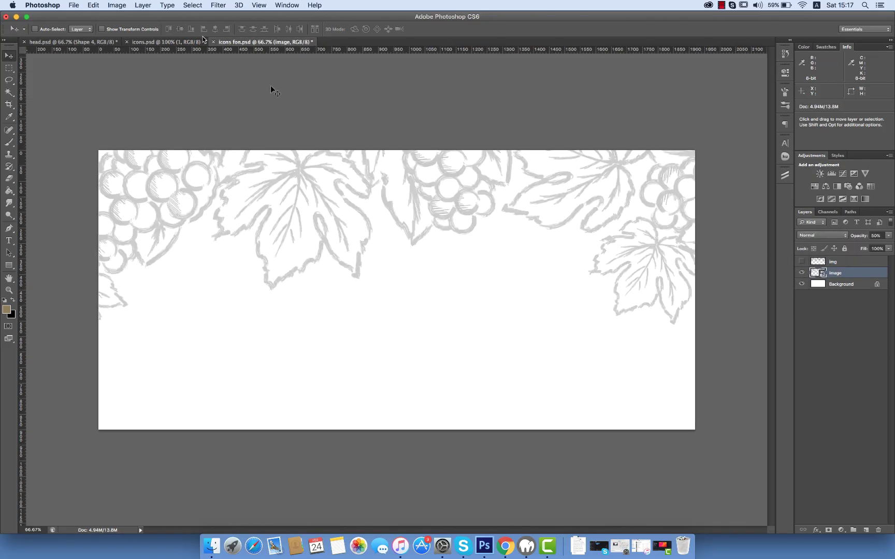
{"action": "left_click", "coordinate": [219, 5]}
{"action": "left_click", "coordinate": [362, 183]}
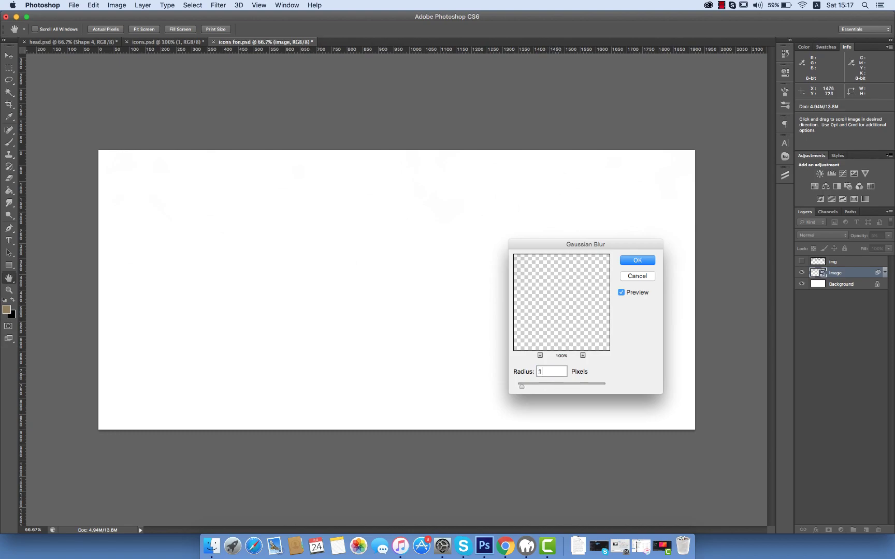
{"action": "left_click", "coordinate": [630, 261]}
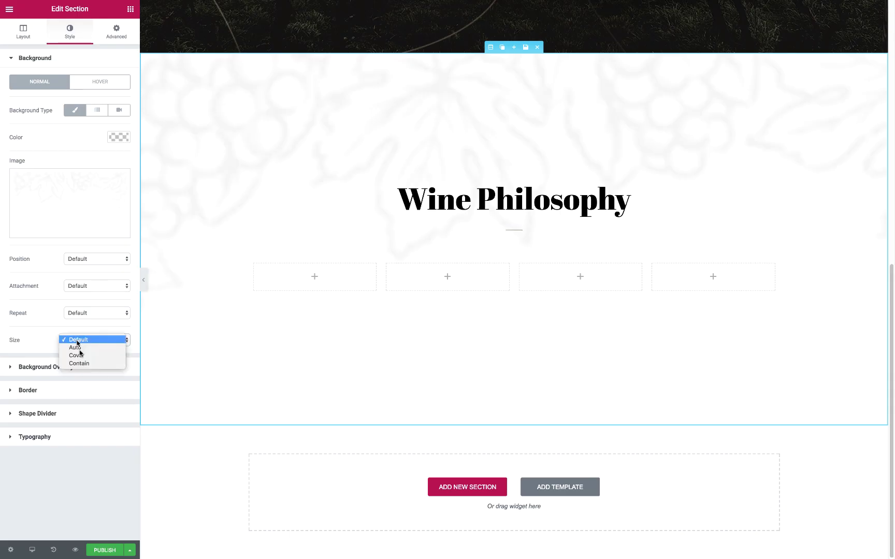
Set the section's background image size to Cover
{"action": "left_click", "coordinate": [80, 355]}
{"action": "left_click", "coordinate": [130, 9]}
{"action": "scroll", "coordinate": [76, 380], "scroll_direction": "down", "scroll_amount": 1}
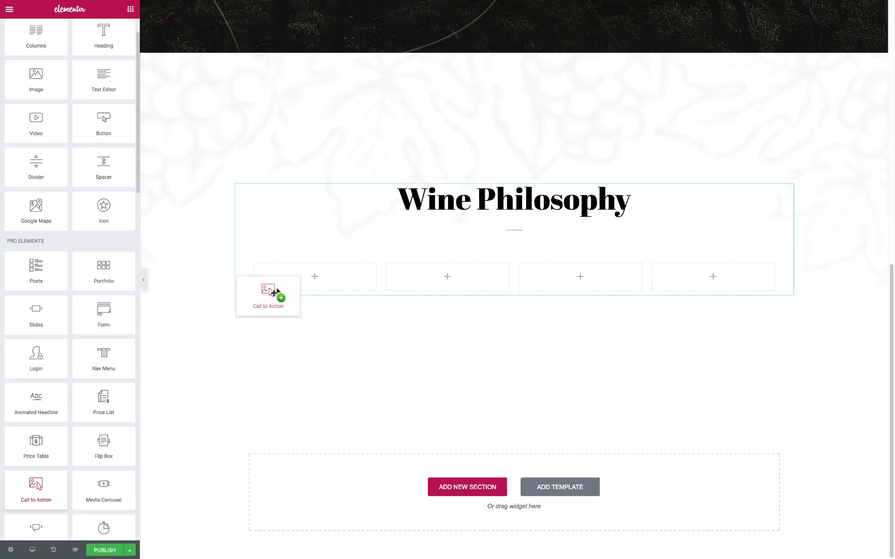
Place a cover-layout Call to Action card titled 'Vineyard' in the first column
{"action": "left_click_drag", "start_coordinate": [76, 340], "coordinate": [280, 294]}
{"action": "left_click", "coordinate": [93, 80]}
{"action": "left_click", "coordinate": [83, 89]}
{"action": "left_click", "coordinate": [52, 191]}
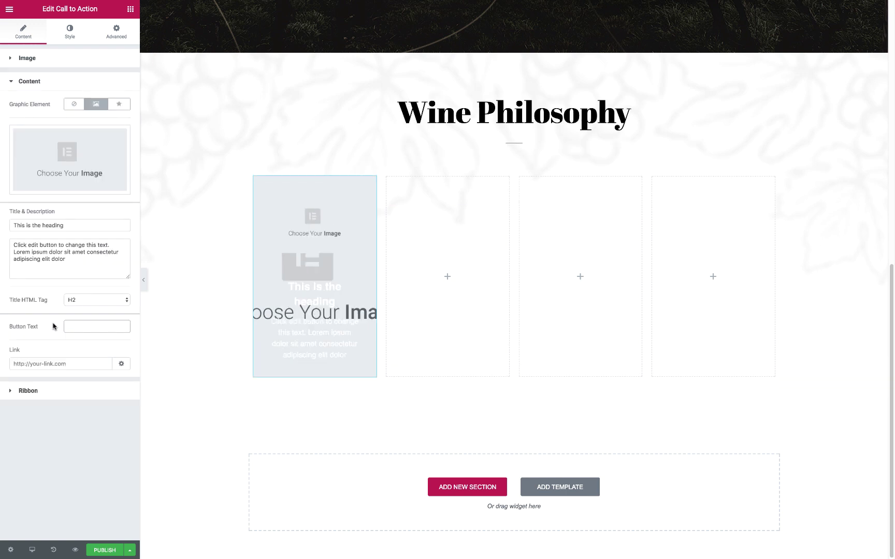
{"action": "type", "text": "Vineyard"}
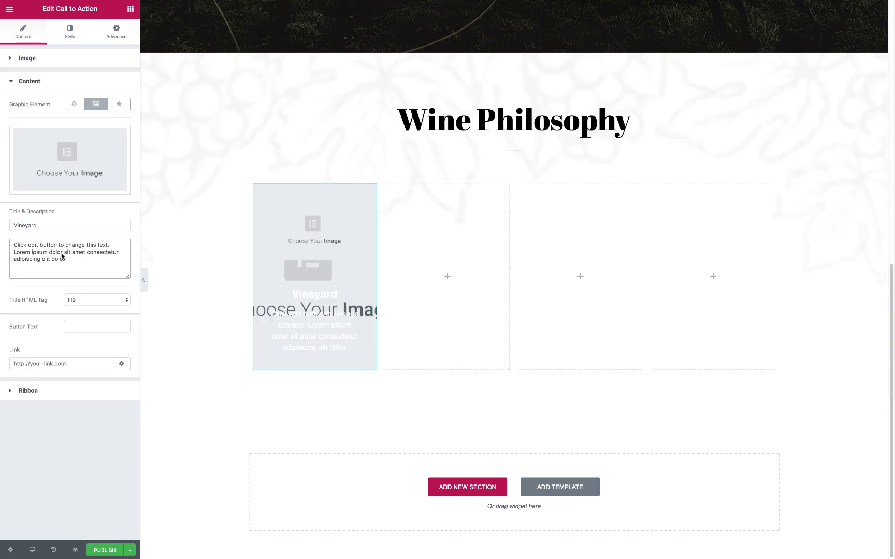
{"action": "left_click", "coordinate": [31, 58]}
{"action": "key", "text": "super+Tab"}
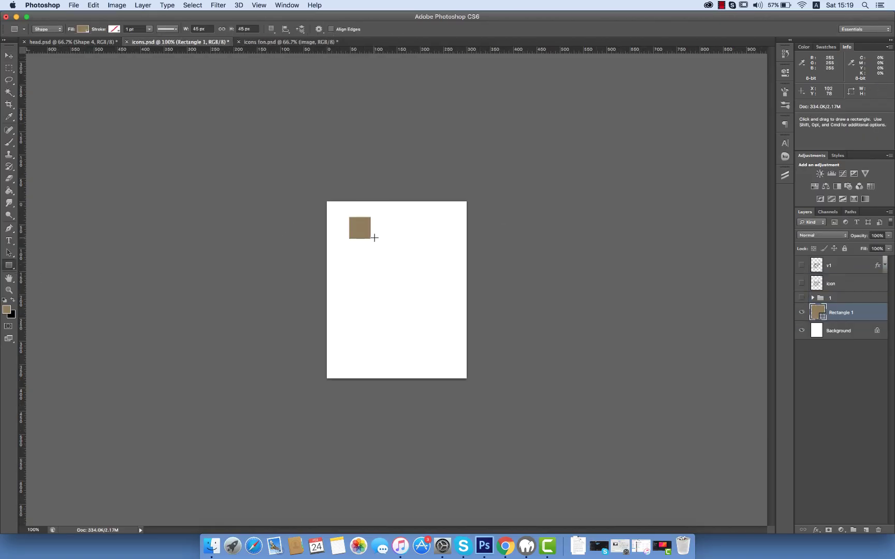
Add a brown square, give the grape icon a brown colour overlay and drop shadow, nudge it up-right
{"action": "left_click_drag", "start_coordinate": [379, 265], "coordinate": [380, 264]}
{"action": "key", "text": "super+alt+shift+n"}
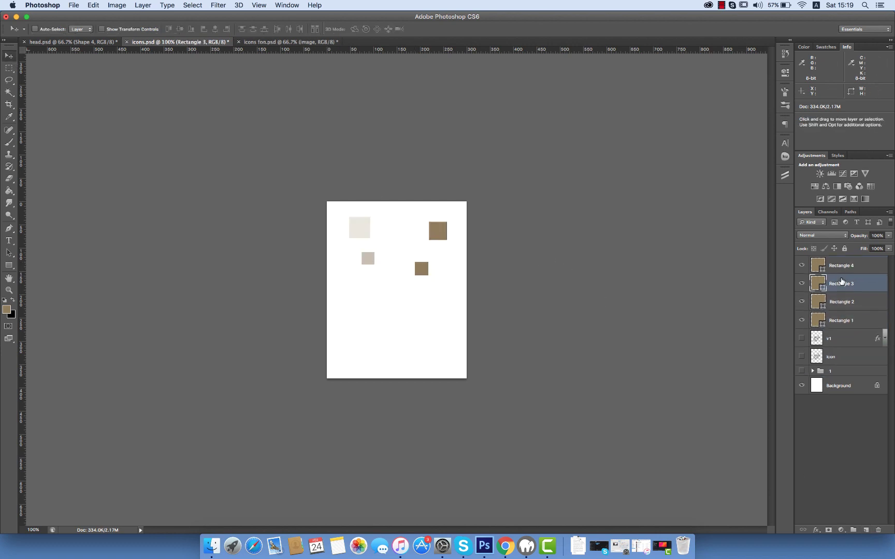
{"action": "double_click", "coordinate": [849, 339]}
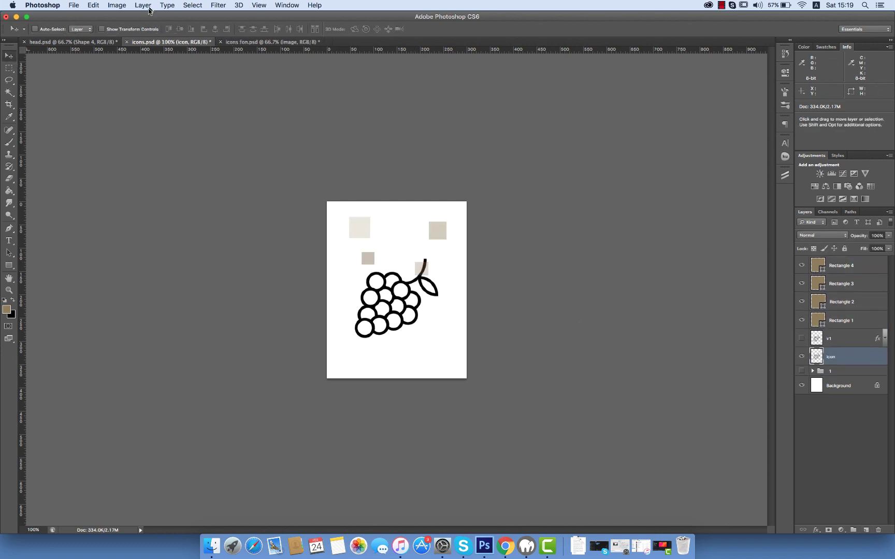
{"action": "left_click", "coordinate": [741, 280]}
{"action": "double_click", "coordinate": [791, 467]}
{"action": "type", "text": "8f7c"}
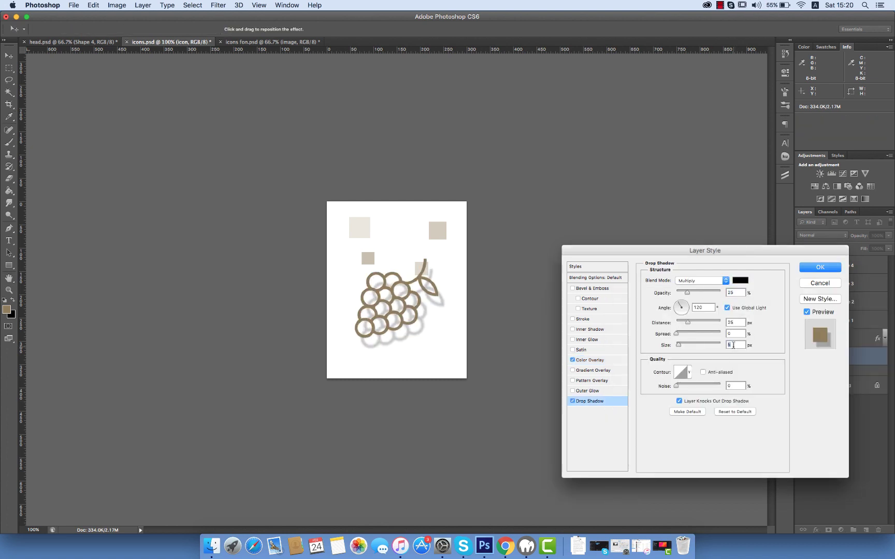
{"action": "key", "text": "Return"}
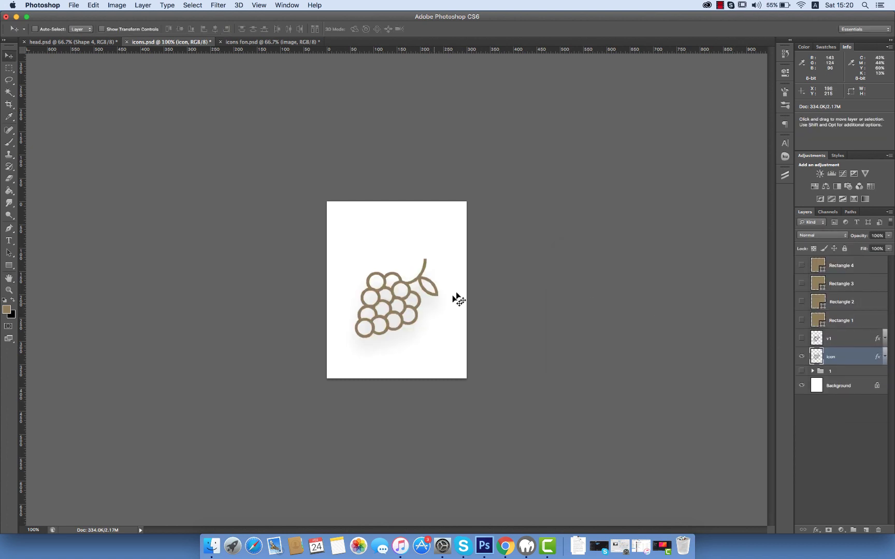
{"action": "left_click_drag", "start_coordinate": [400, 302], "coordinate": [405, 283]}
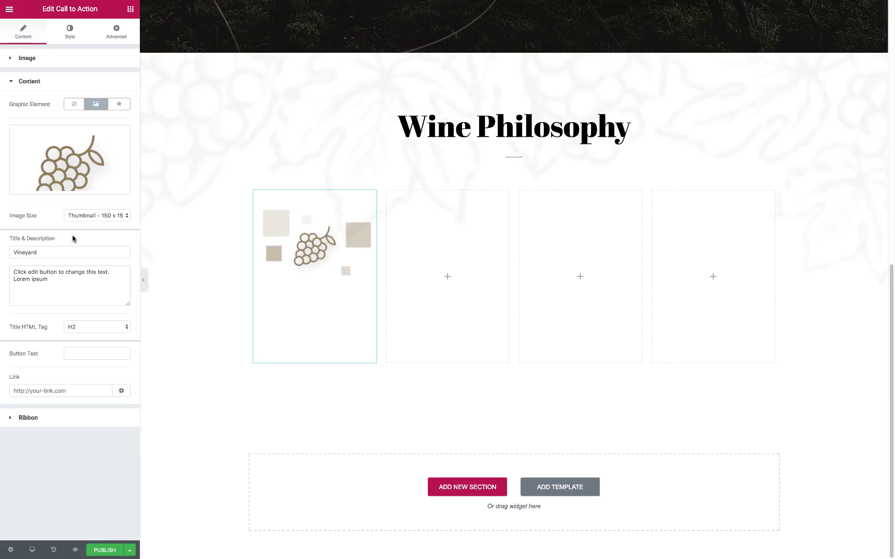
Set the Vineyard icon to 60% size, the title weight to 100, and the description font
{"action": "left_click", "coordinate": [63, 38]}
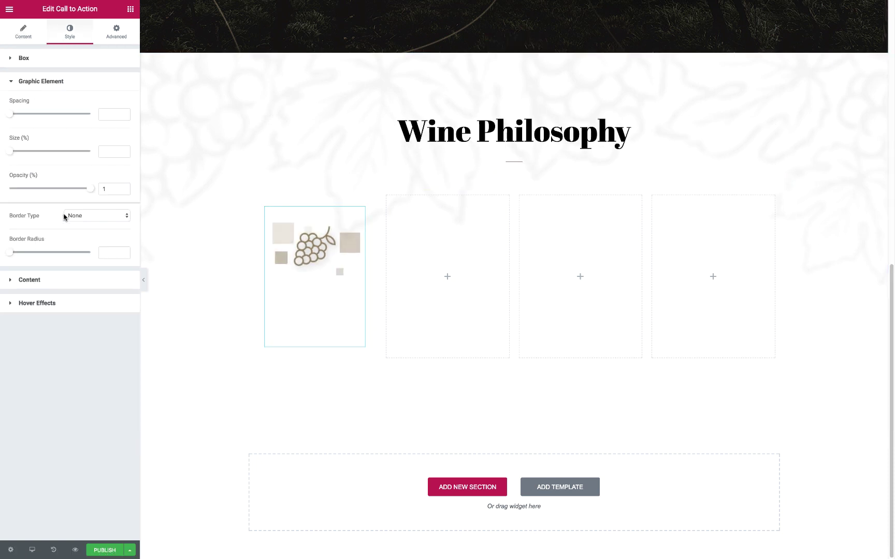
{"action": "left_click", "coordinate": [64, 66]}
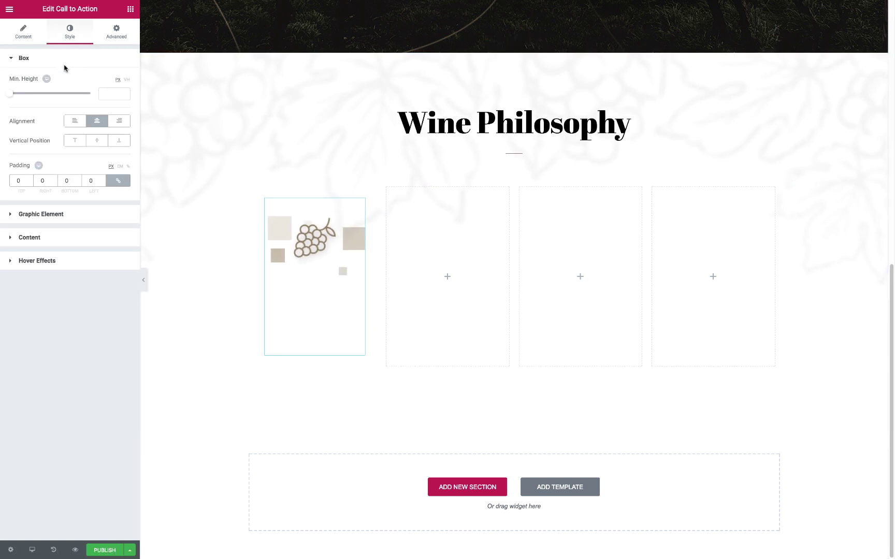
{"action": "left_click", "coordinate": [69, 214]}
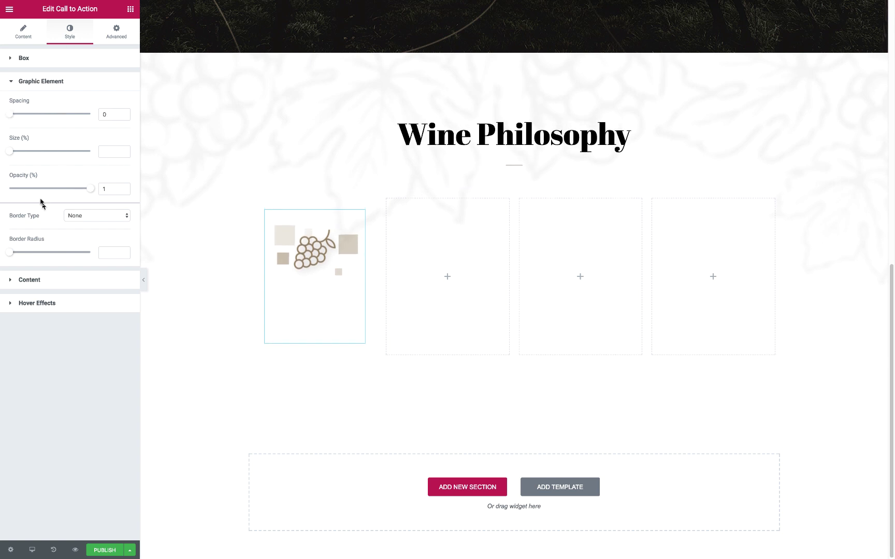
{"action": "left_click", "coordinate": [52, 280]}
{"action": "left_click", "coordinate": [118, 148]}
{"action": "left_click", "coordinate": [103, 223]}
{"action": "left_click", "coordinate": [94, 173]}
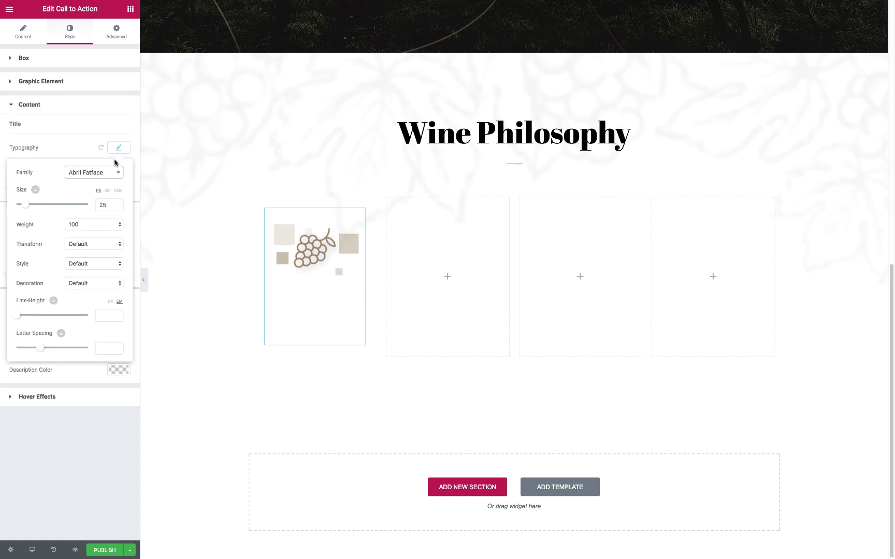
{"action": "left_click", "coordinate": [119, 147]}
{"action": "left_click", "coordinate": [122, 234]}
{"action": "left_click", "coordinate": [82, 261]}
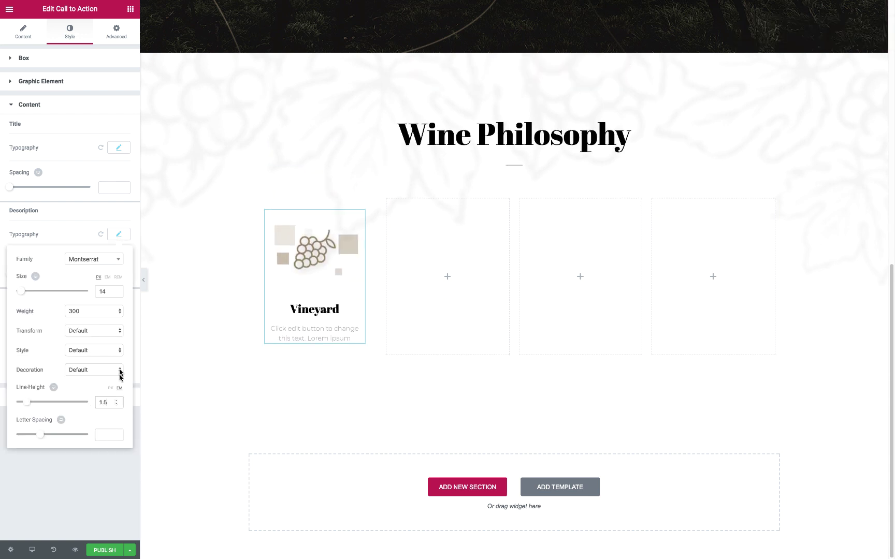
{"action": "left_click", "coordinate": [74, 346]}
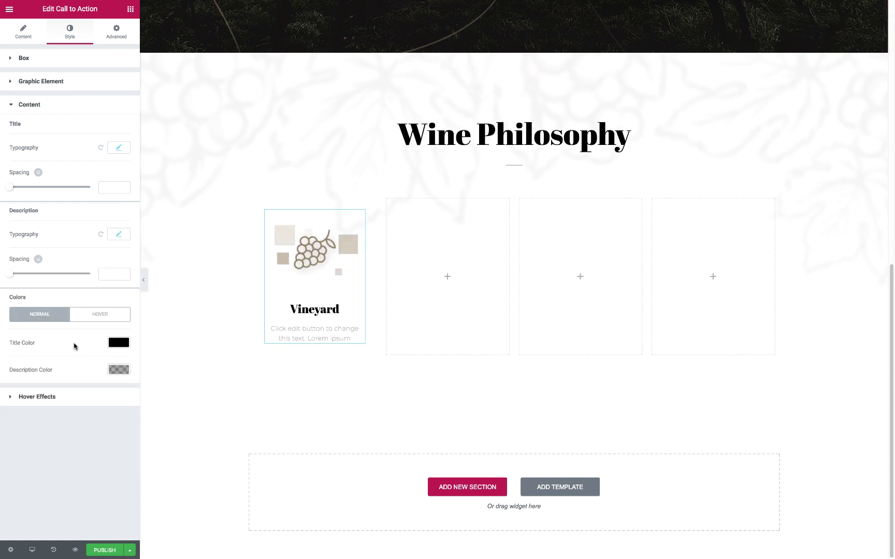
Make the card content Shrink on hover and the background Zoom In with blur
{"action": "left_click", "coordinate": [74, 398]}
{"action": "left_click", "coordinate": [88, 171]}
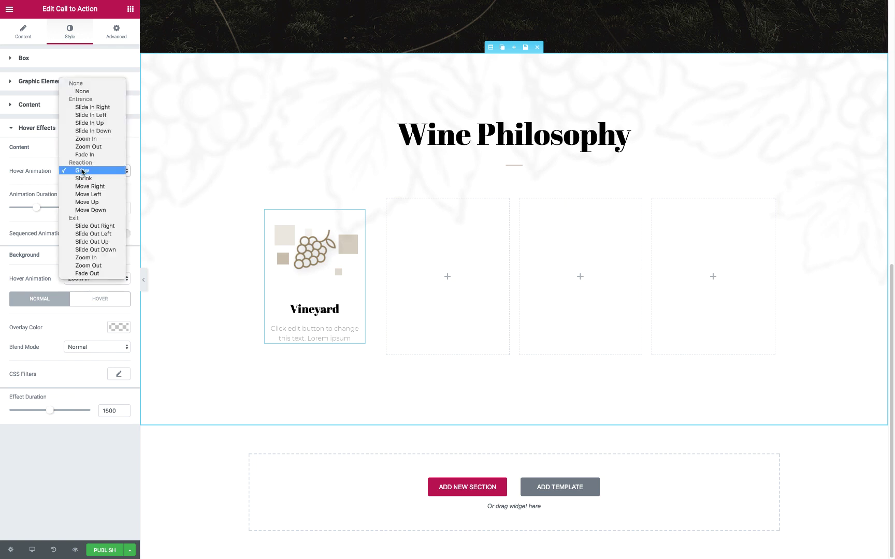
{"action": "left_click", "coordinate": [88, 178]}
{"action": "left_click", "coordinate": [92, 301]}
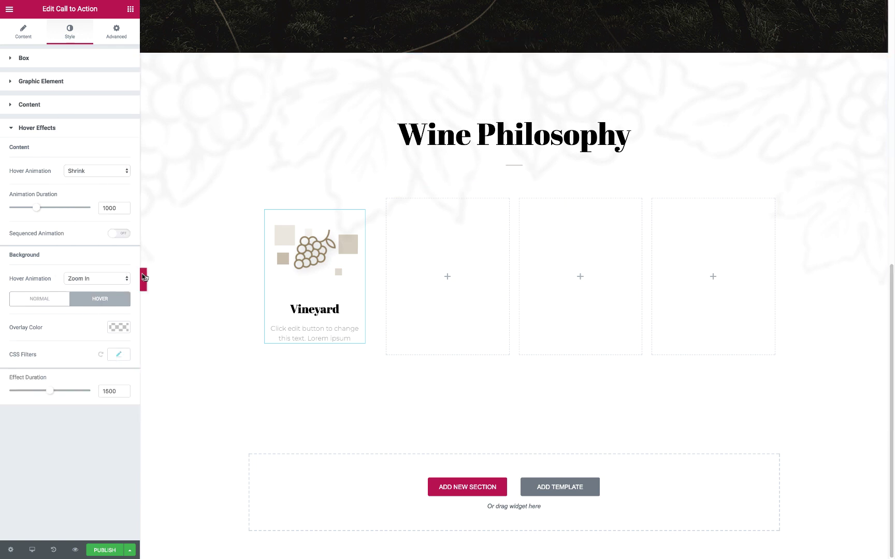
{"action": "left_click", "coordinate": [41, 81]}
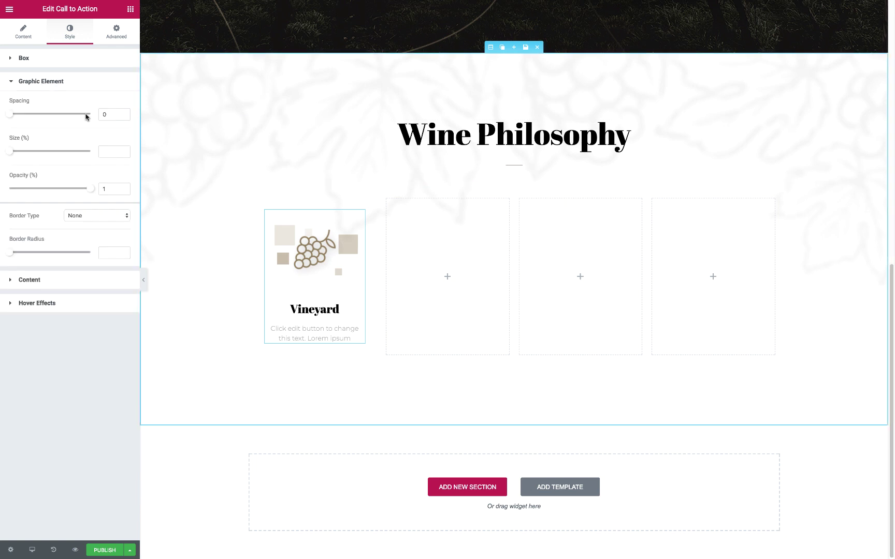
{"action": "left_click", "coordinate": [72, 303]}
{"action": "left_click", "coordinate": [100, 299]}
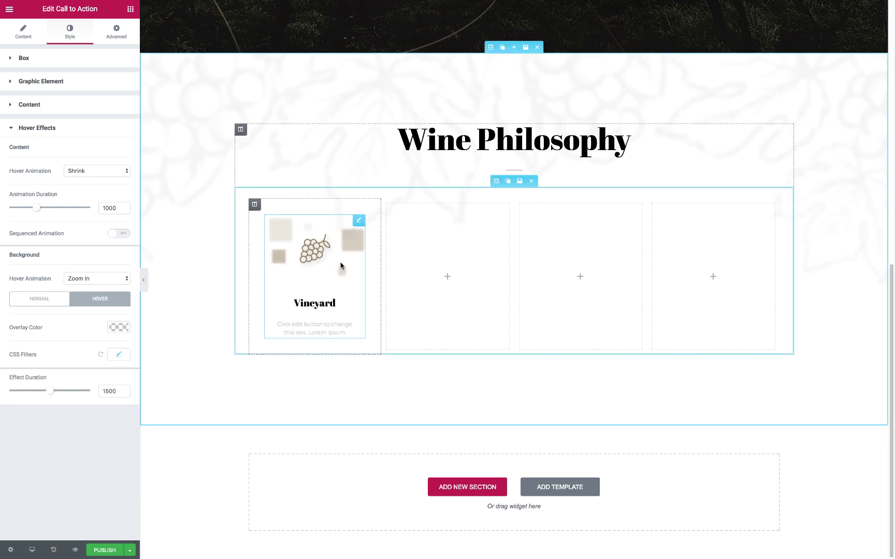
Duplicate the Vineyard card twice and delete the two empty columns
{"action": "left_click", "coordinate": [266, 204]}
{"action": "left_click", "coordinate": [266, 204]}
{"action": "left_click", "coordinate": [266, 204]}
{"action": "left_click", "coordinate": [593, 204]}
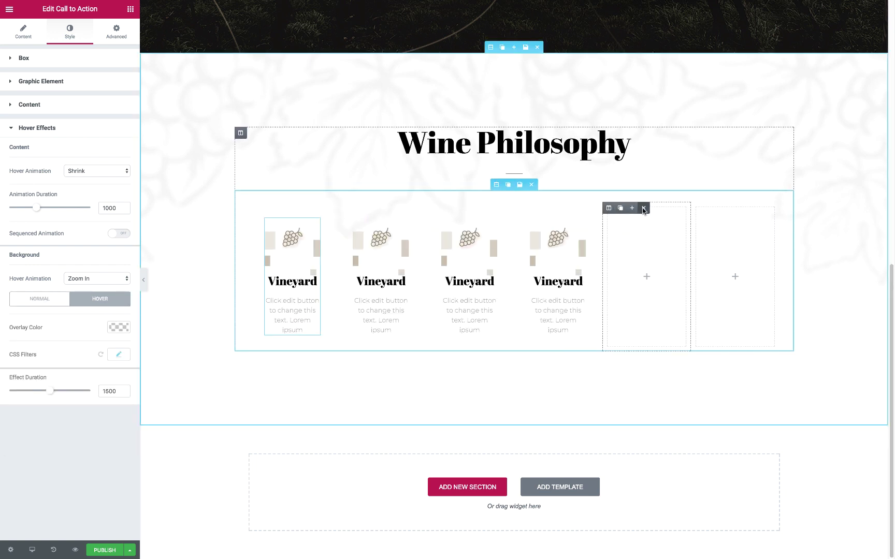
{"action": "left_click", "coordinate": [643, 209]}
{"action": "left_click", "coordinate": [450, 250]}
Give the second card the wine bottles icon and rename it 'Wine Store'
{"action": "left_click", "coordinate": [550, 180]}
{"action": "left_click", "coordinate": [850, 532]}
{"action": "left_click", "coordinate": [70, 135]}
{"action": "left_click", "coordinate": [481, 185]}
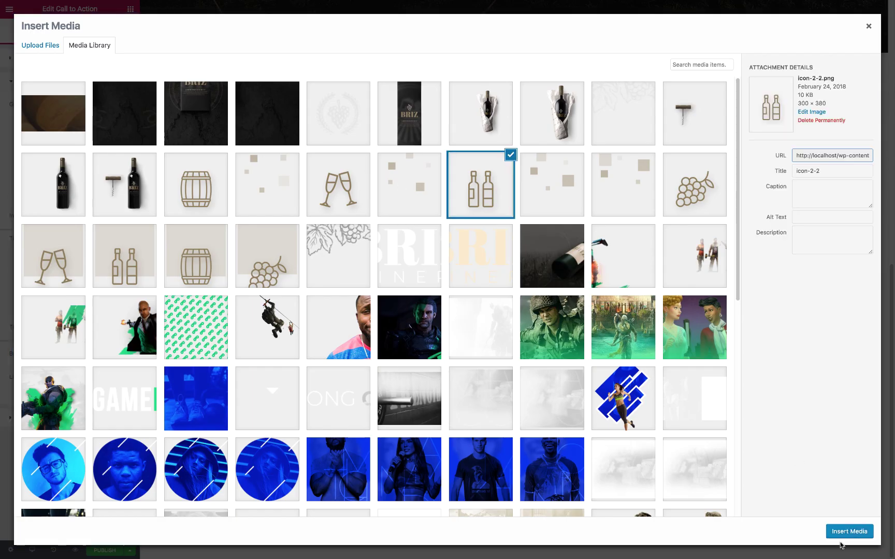
{"action": "left_click", "coordinate": [842, 537]}
{"action": "double_click", "coordinate": [66, 254]}
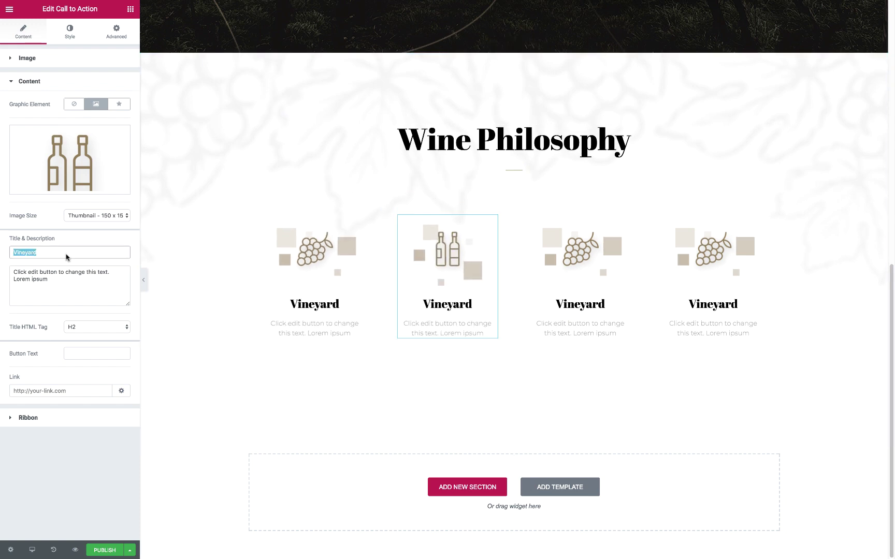
Give the third card a champagne glasses icon ('Degustation') and the fourth a barrel icon ('Our History')
{"action": "left_click", "coordinate": [580, 275]}
{"action": "left_click", "coordinate": [70, 155]}
{"action": "left_click", "coordinate": [338, 184]}
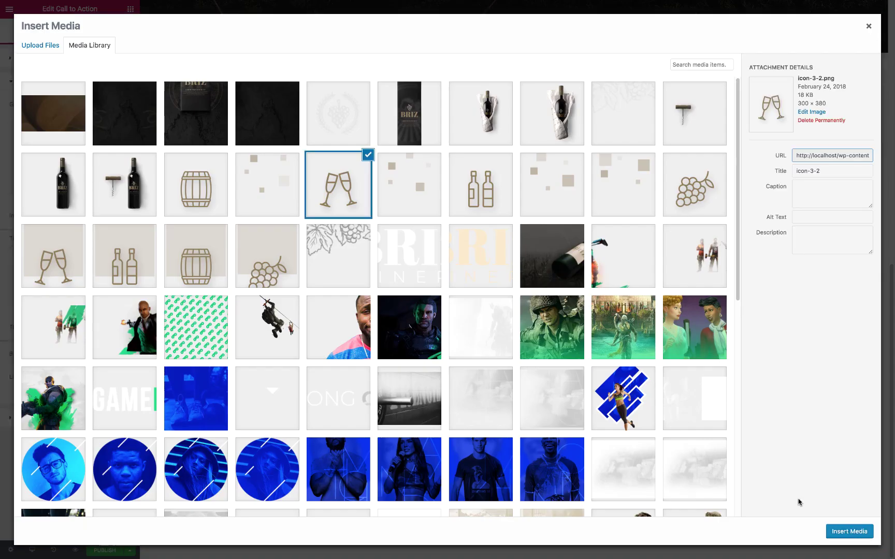
{"action": "left_click", "coordinate": [850, 531]}
{"action": "double_click", "coordinate": [64, 252]}
{"action": "left_click", "coordinate": [714, 275]}
{"action": "left_click", "coordinate": [70, 155]}
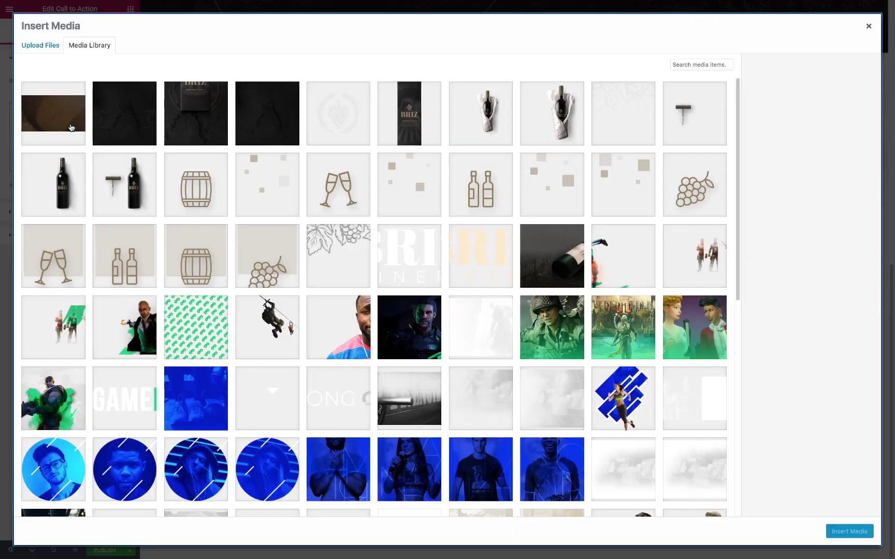
{"action": "left_click", "coordinate": [198, 180]}
{"action": "left_click", "coordinate": [849, 532]}
{"action": "type", "text": "Our Histor"}
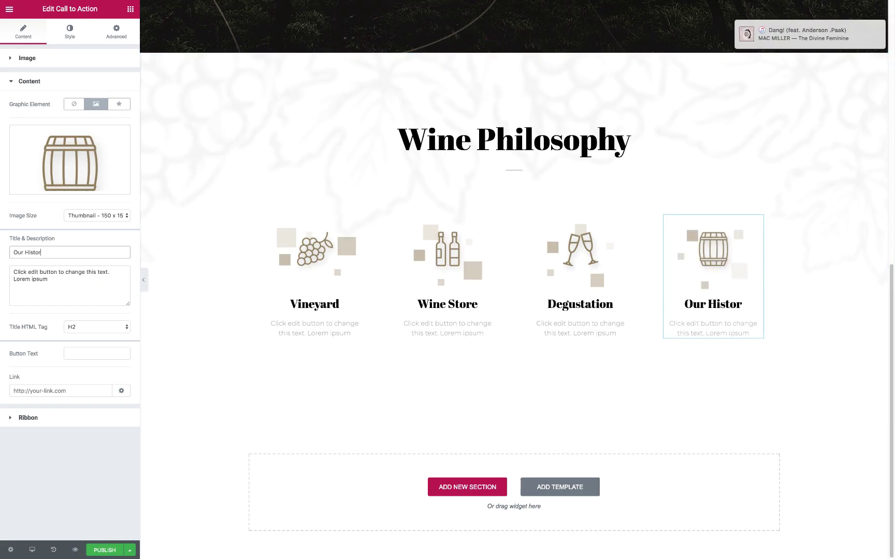
{"action": "type", "text": "y"}
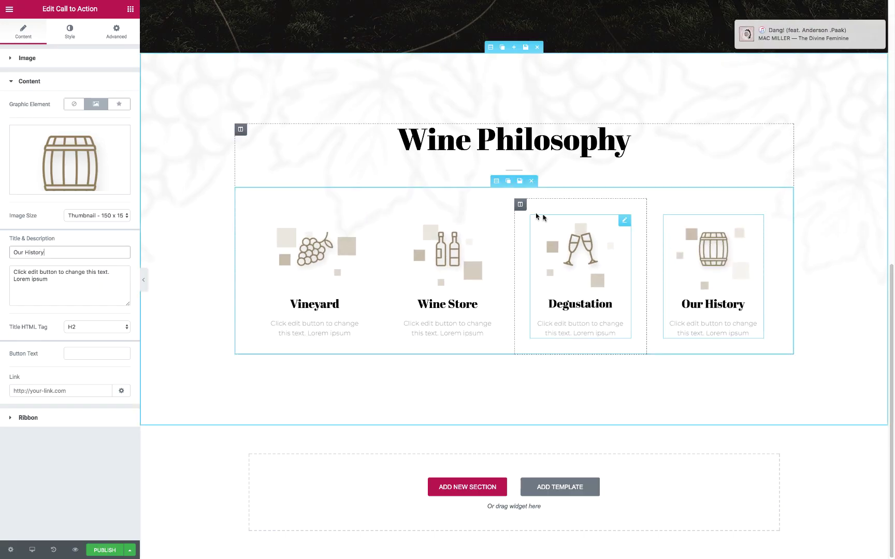
{"action": "left_click", "coordinate": [467, 486]}
Give the new two-column section a minimum height with vertically centred content
{"action": "left_click", "coordinate": [415, 511]}
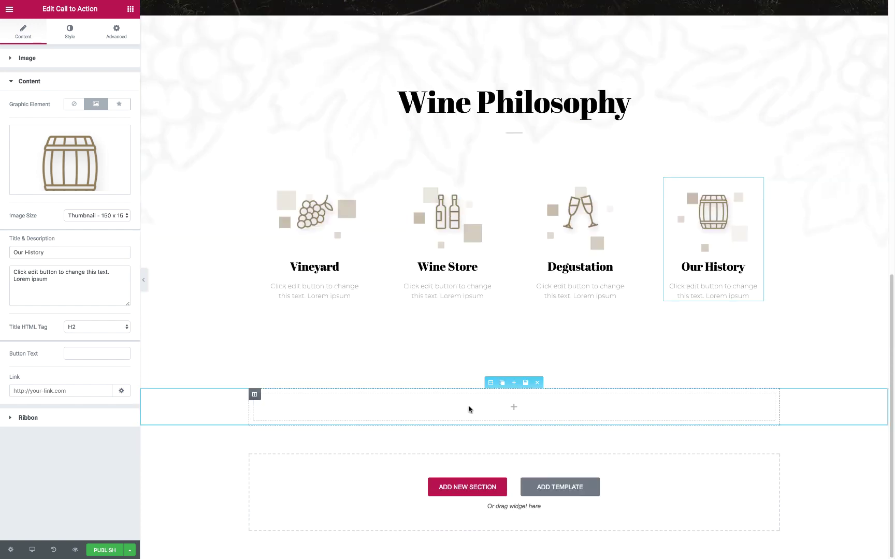
{"action": "key", "text": "ctrl+z"}
{"action": "left_click", "coordinate": [94, 212]}
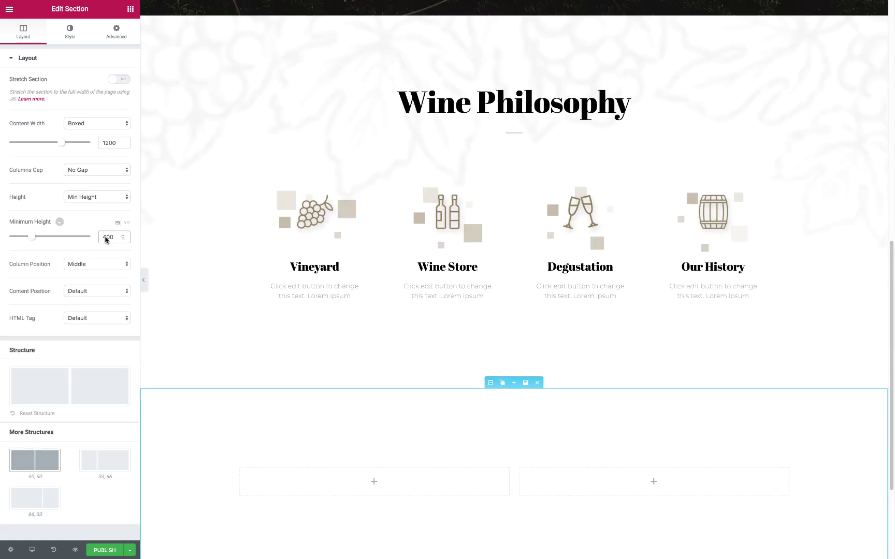
{"action": "left_click", "coordinate": [98, 295]}
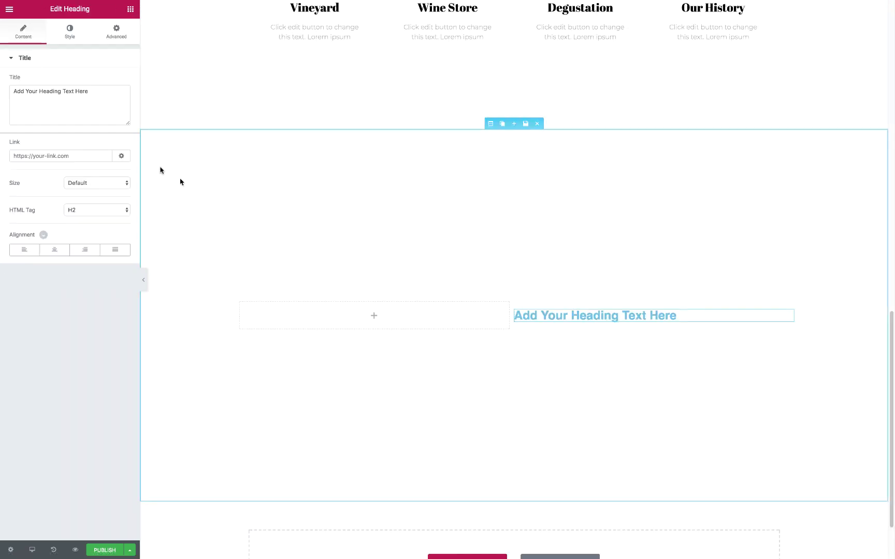
Title the heading 'Cabernet Sauvignon', style its font, and make the divider brown
{"action": "type", "text": "ignon"}
{"action": "left_click", "coordinate": [69, 31]}
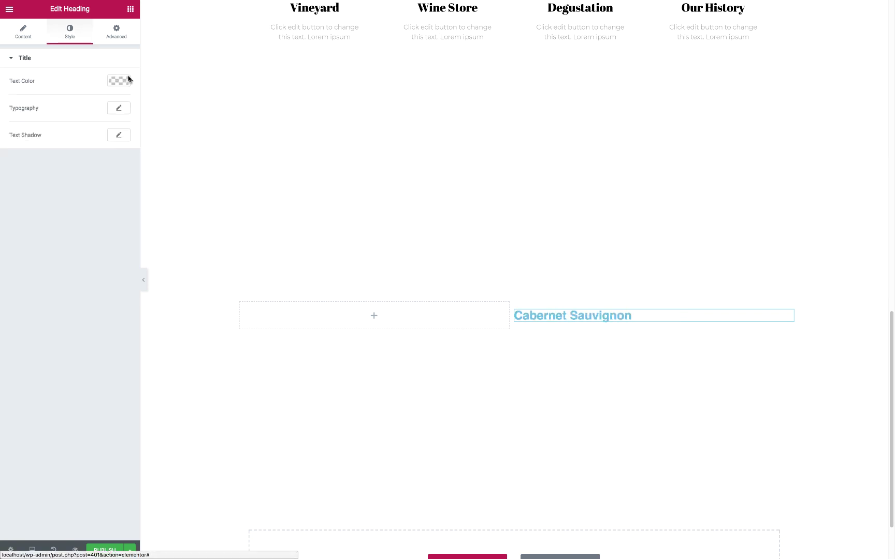
{"action": "left_click", "coordinate": [119, 108]}
{"action": "left_click", "coordinate": [102, 133]}
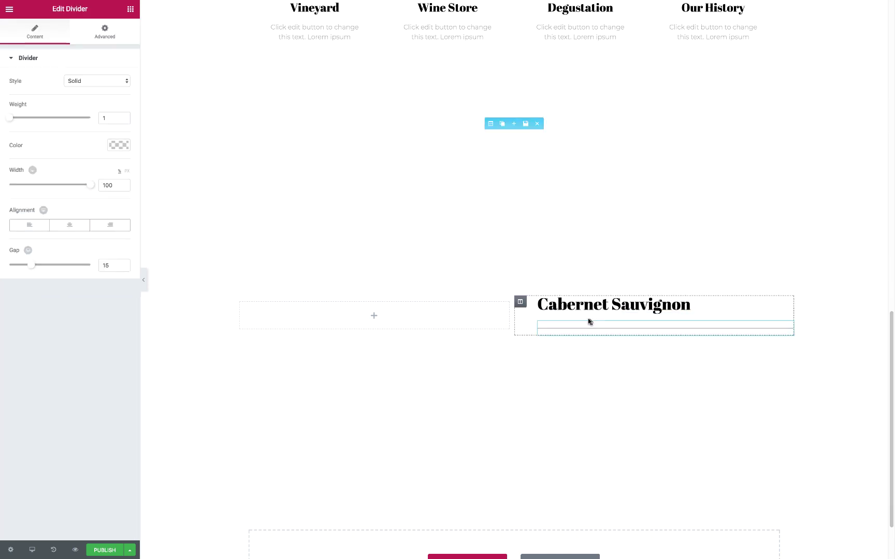
{"action": "type", "text": "7b5a"}
{"action": "key", "text": "Return"}
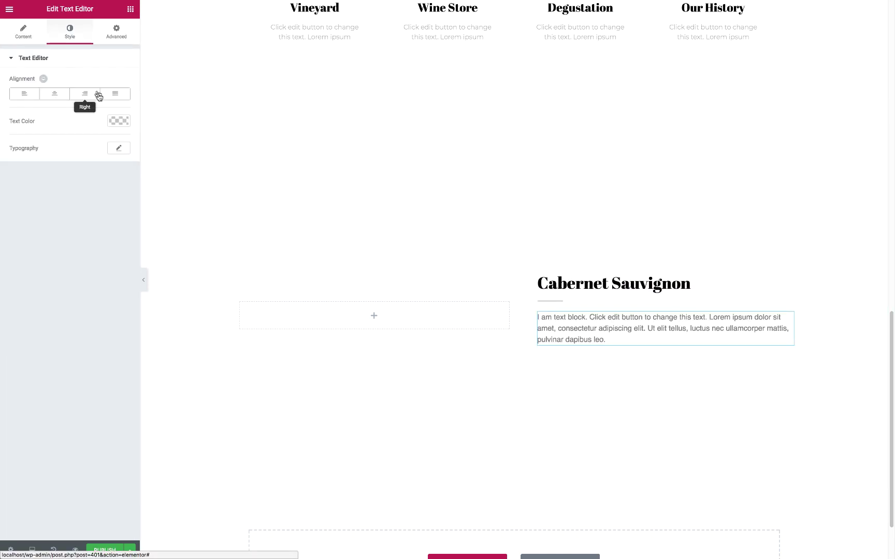
Set the paragraph's font family to Montserrat
{"action": "left_click", "coordinate": [119, 148]}
{"action": "left_click", "coordinate": [93, 173]}
{"action": "type", "text": "mont"}
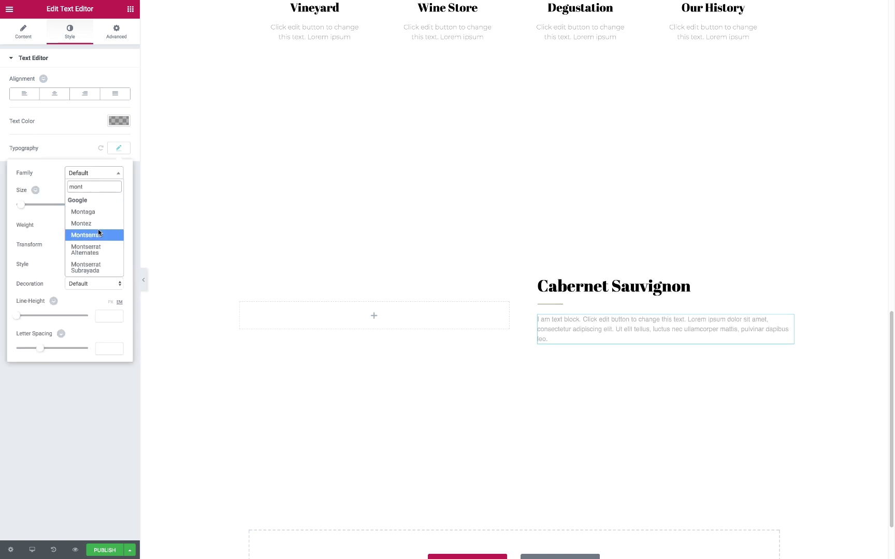
{"action": "left_click", "coordinate": [130, 9]}
Place an icon box under the paragraph titled 'Cabernet' with description '350$'
{"action": "scroll", "coordinate": [98, 311], "scroll_direction": "down", "scroll_amount": 5}
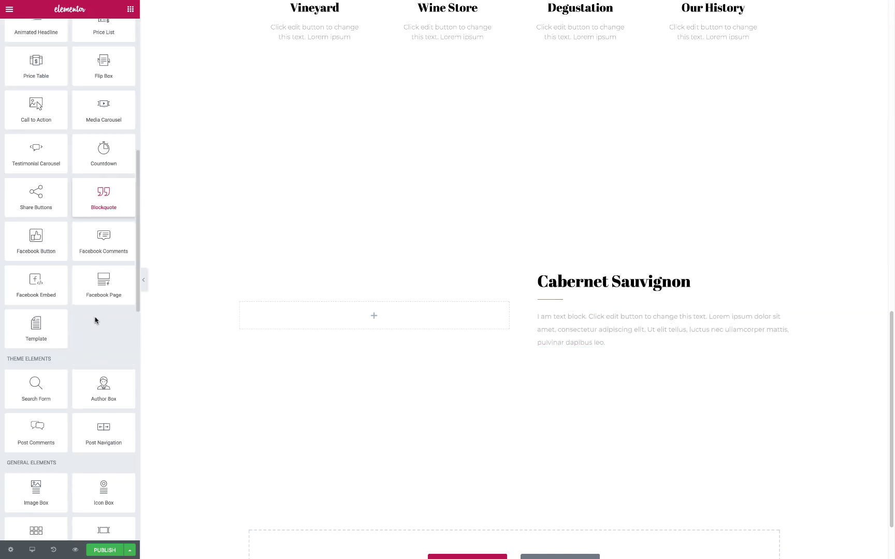
{"action": "scroll", "coordinate": [95, 321], "scroll_direction": "down", "scroll_amount": 1}
{"action": "left_click_drag", "start_coordinate": [96, 321], "coordinate": [576, 358]}
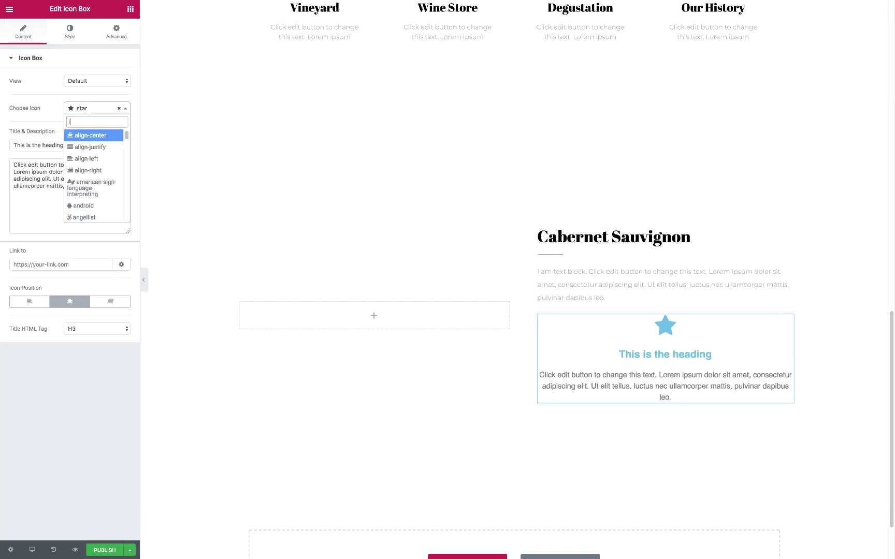
{"action": "type", "text": "ernet"}
{"action": "left_click", "coordinate": [101, 167]}
{"action": "key", "text": "ctrl+a"}
{"action": "type", "text": "3"}
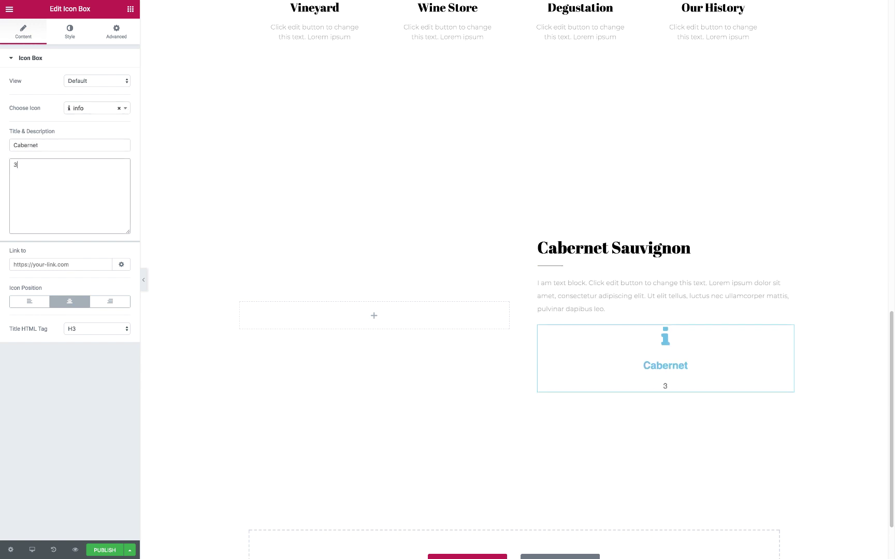
Position the icon left of the text, colour it beige and enlarge it to 37
{"action": "left_click", "coordinate": [71, 40]}
{"action": "left_click", "coordinate": [51, 168]}
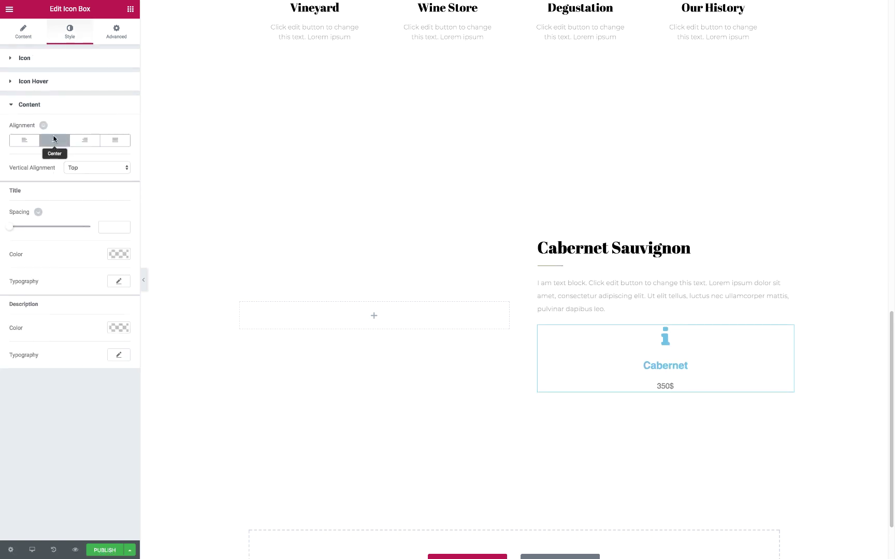
{"action": "left_click", "coordinate": [30, 59]}
{"action": "left_click", "coordinate": [23, 31]}
{"action": "left_click", "coordinate": [29, 301]}
{"action": "left_click", "coordinate": [70, 31]}
{"action": "left_click", "coordinate": [119, 82]}
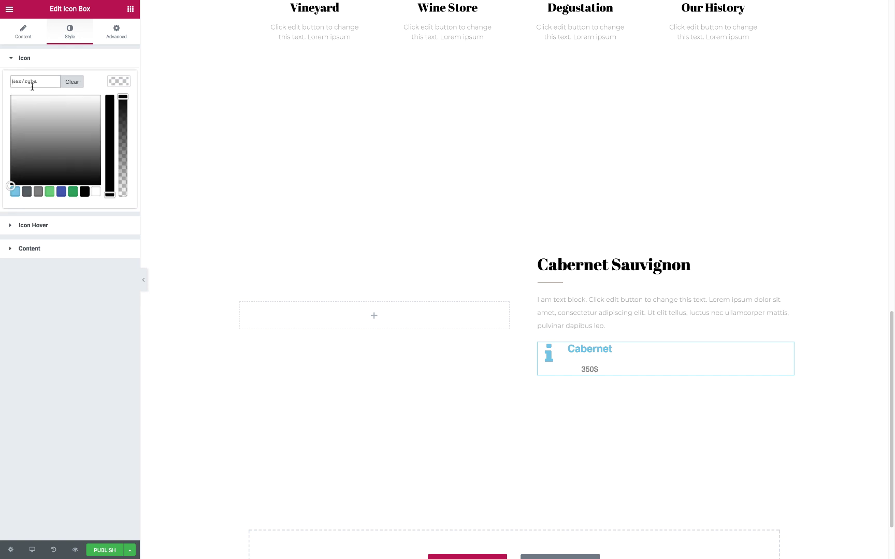
{"action": "type", "text": "#f7e6b"}
{"action": "key", "text": "Return"}
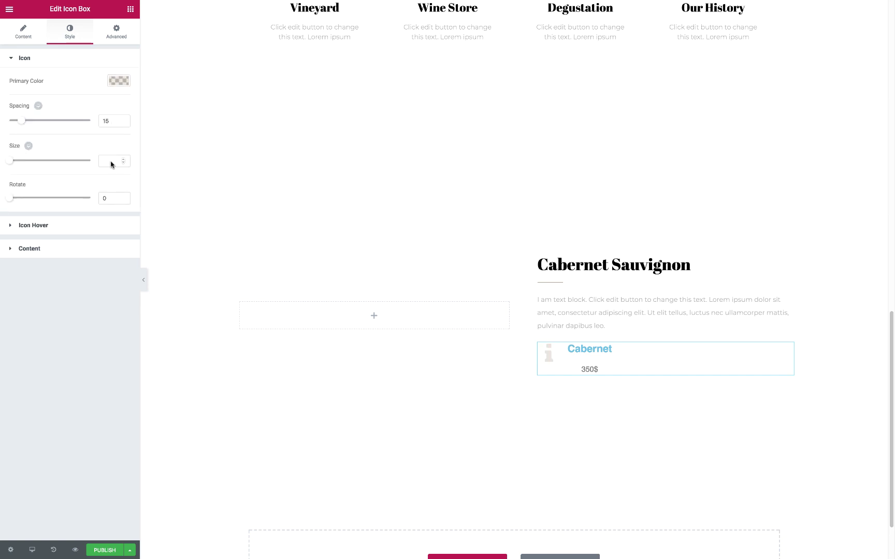
{"action": "left_click_drag", "start_coordinate": [35, 165], "coordinate": [16, 165]}
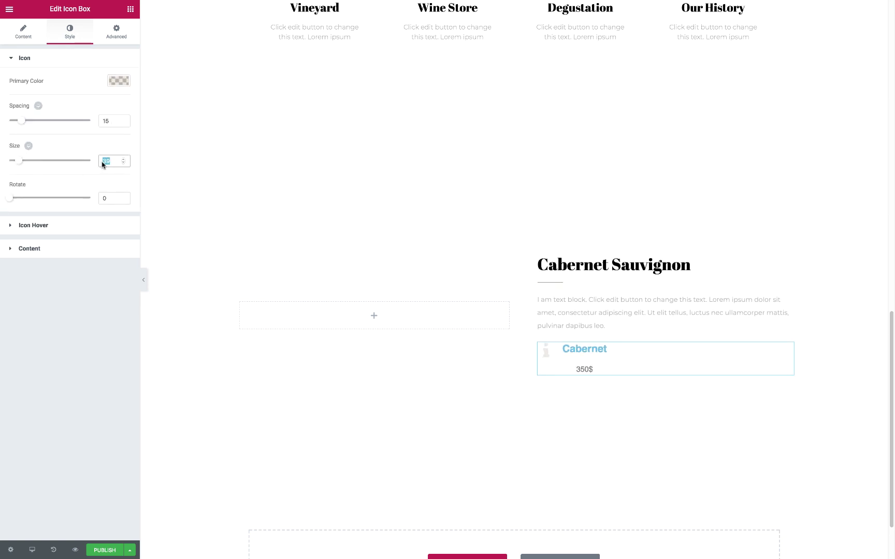
Make the Cabernet title black normal-weight and the 350$ price bold brown Montserrat, with a tighter gap
{"action": "left_click", "coordinate": [73, 248]}
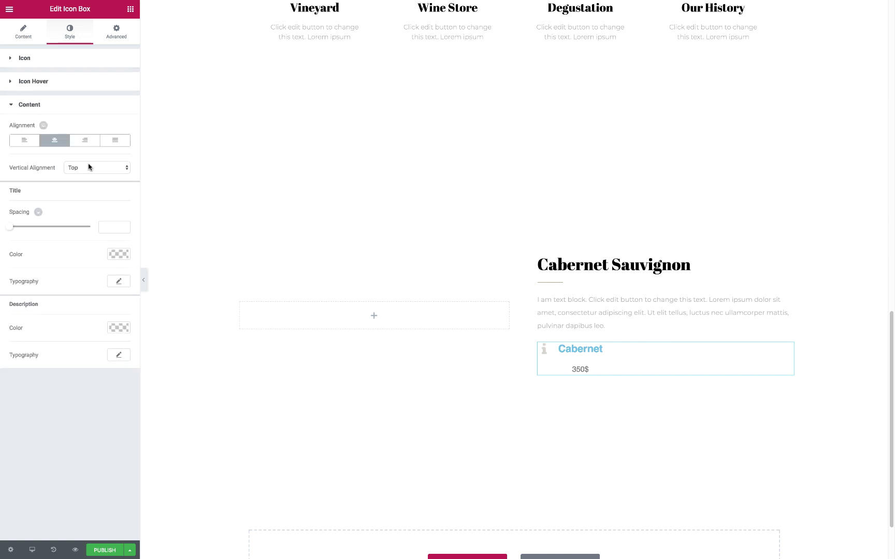
{"action": "left_click", "coordinate": [118, 254]}
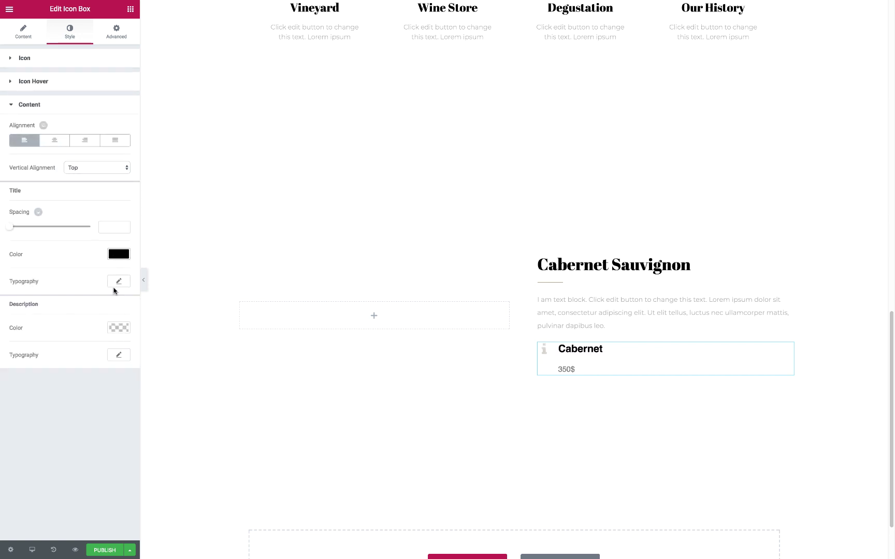
{"action": "left_click", "coordinate": [118, 281]}
{"action": "left_click", "coordinate": [94, 358]}
{"action": "left_click", "coordinate": [83, 366]}
{"action": "left_click", "coordinate": [93, 306]}
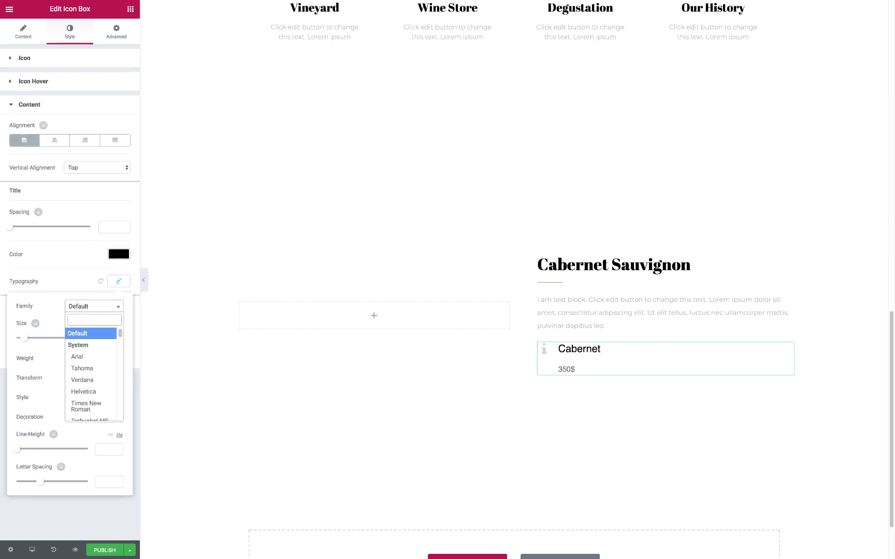
{"action": "left_click", "coordinate": [119, 327]}
{"action": "left_click", "coordinate": [72, 449]}
{"action": "left_click", "coordinate": [118, 355]}
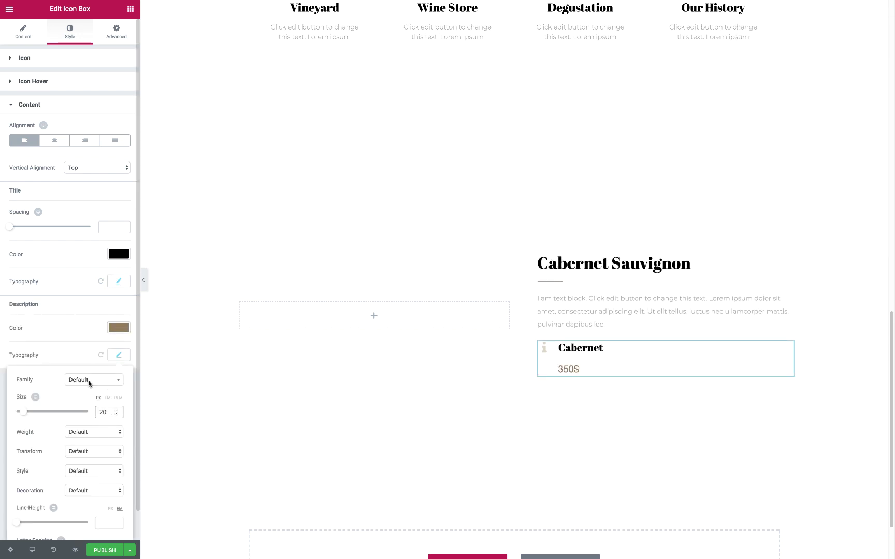
{"action": "left_click", "coordinate": [105, 433]}
{"action": "left_click", "coordinate": [60, 358]}
{"action": "scroll", "coordinate": [58, 310], "scroll_direction": "down", "scroll_amount": 1}
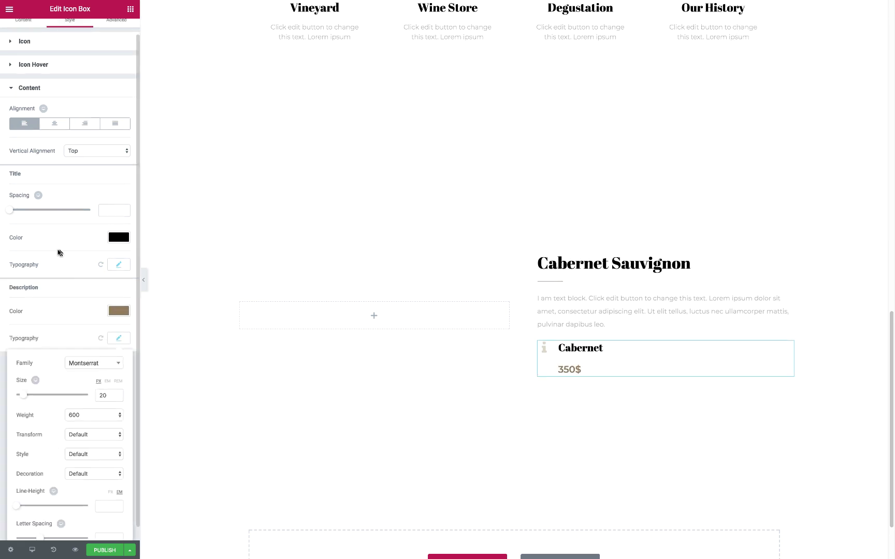
{"action": "left_click", "coordinate": [12, 213]}
Add an 'Add to cart' button below the price with black bold text and a solid black border
{"action": "left_click", "coordinate": [131, 8]}
{"action": "left_click_drag", "start_coordinate": [102, 169], "coordinate": [565, 370]}
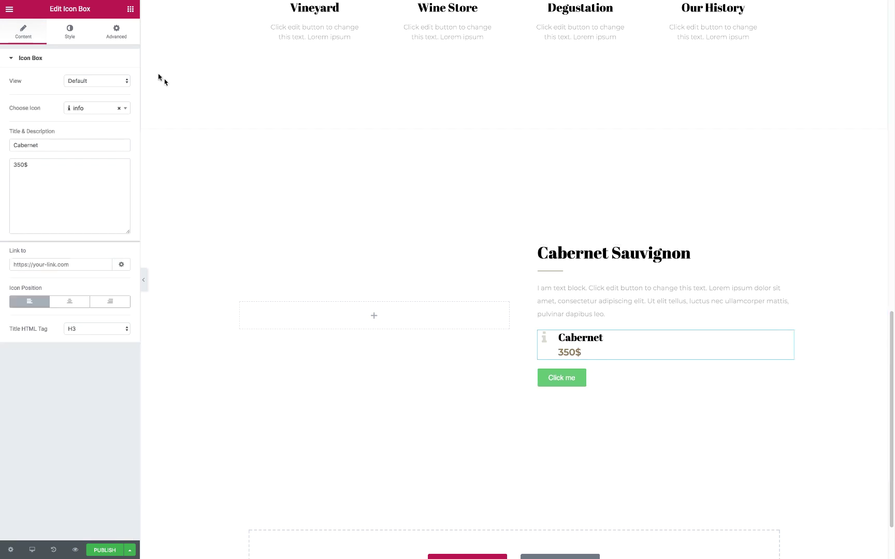
{"action": "left_click", "coordinate": [116, 32]}
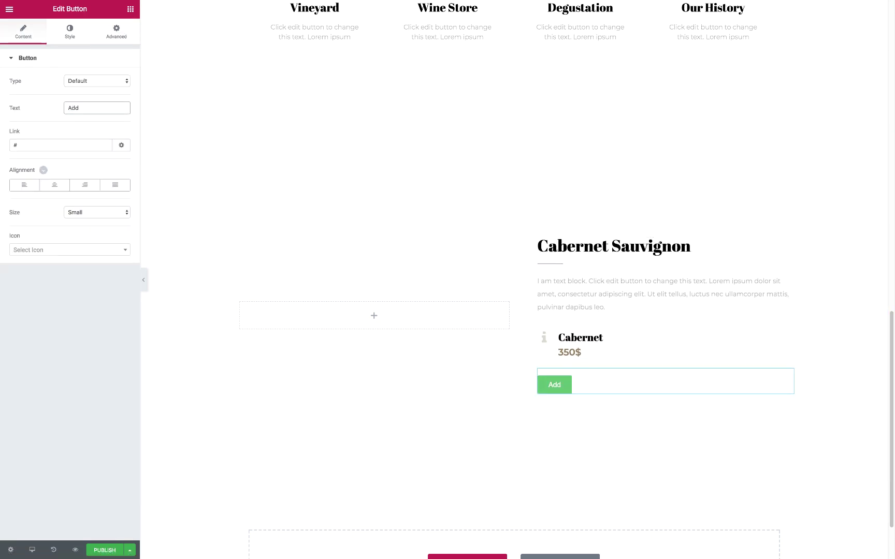
{"action": "left_click", "coordinate": [69, 32]}
{"action": "left_click", "coordinate": [119, 130]}
{"action": "left_click", "coordinate": [13, 244]}
{"action": "left_click", "coordinate": [119, 254]}
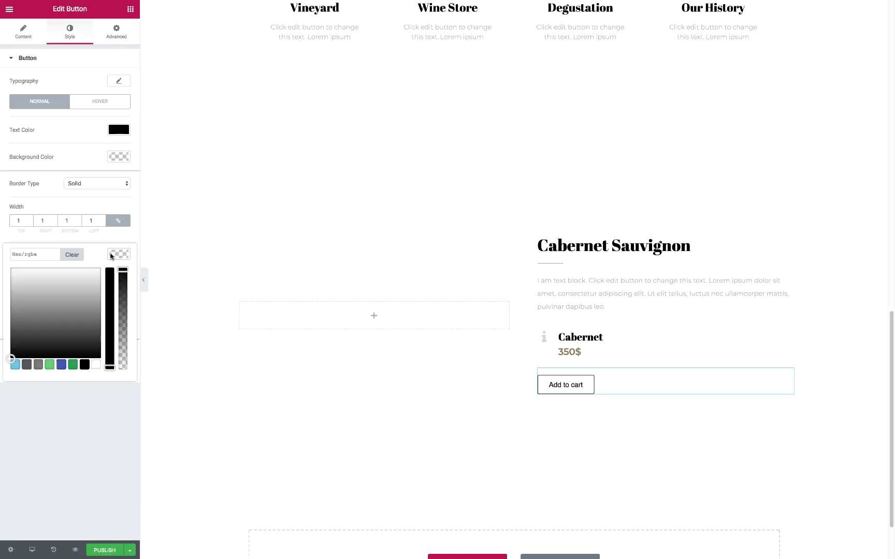
{"action": "left_click", "coordinate": [120, 240]}
{"action": "left_click", "coordinate": [119, 81]}
{"action": "left_click", "coordinate": [94, 157]}
{"action": "left_click", "coordinate": [87, 145]}
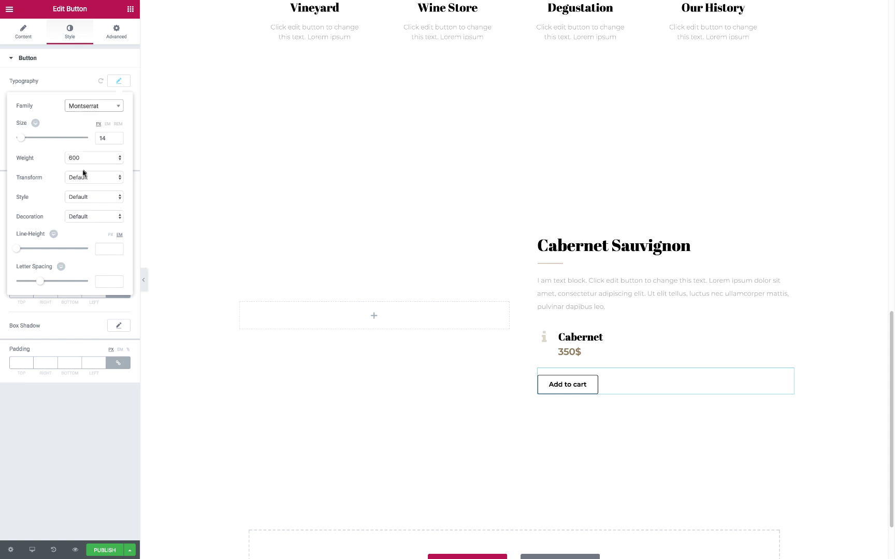
{"action": "left_click", "coordinate": [118, 81]}
On hover, make the button's text and border brown and the button grow
{"action": "left_click", "coordinate": [100, 102]}
{"action": "left_click", "coordinate": [119, 129]}
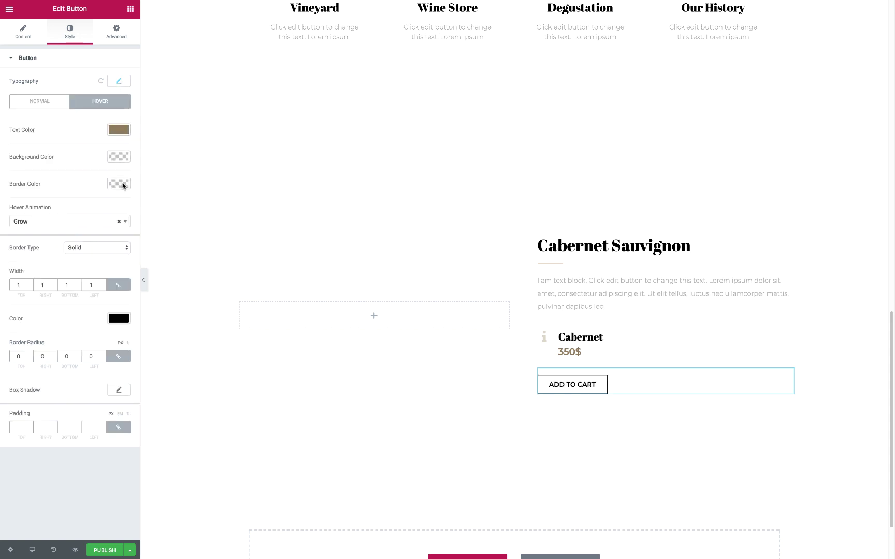
{"action": "left_click", "coordinate": [119, 184]}
{"action": "left_click", "coordinate": [69, 221]}
{"action": "left_click", "coordinate": [374, 315]}
{"action": "scroll", "coordinate": [58, 363], "scroll_direction": "down", "scroll_amount": 3}
Place a Call to Action in the empty left column with the wrapped bottle image
{"action": "left_click_drag", "start_coordinate": [52, 420], "coordinate": [374, 315]}
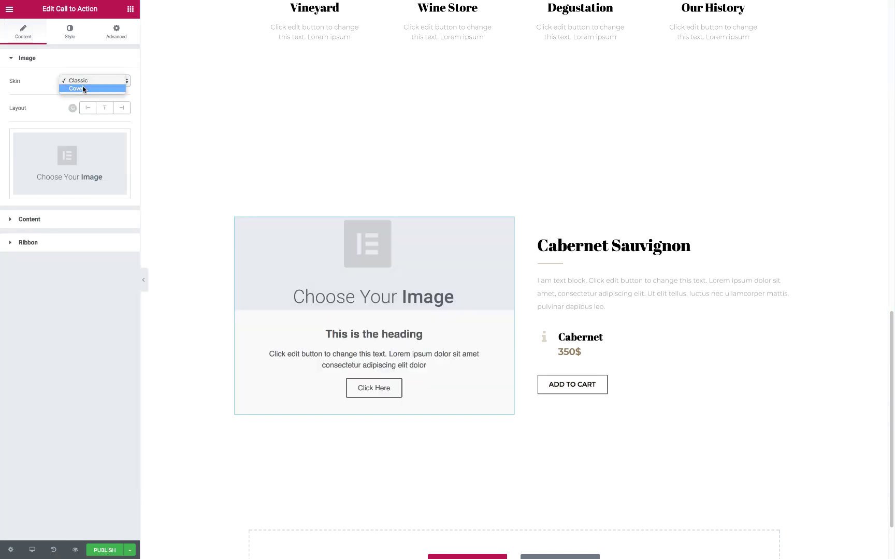
{"action": "left_click", "coordinate": [27, 58]}
{"action": "left_click", "coordinate": [70, 136]}
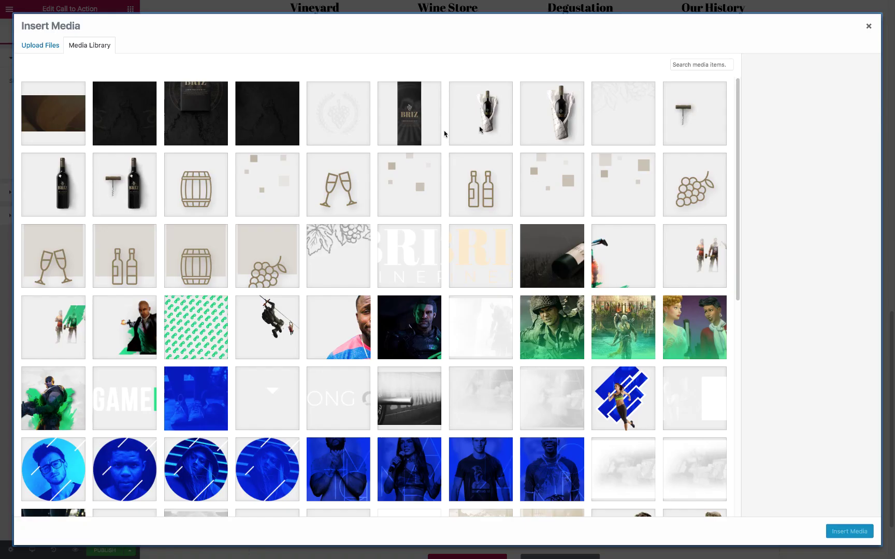
{"action": "left_click", "coordinate": [481, 112]}
{"action": "left_click", "coordinate": [849, 529]}
Set the Call to Action graphic element to the corkscrew image at full size
{"action": "left_click", "coordinate": [97, 185]}
{"action": "left_click", "coordinate": [30, 211]}
{"action": "left_click", "coordinate": [96, 104]}
{"action": "left_click", "coordinate": [70, 159]}
{"action": "left_click", "coordinate": [718, 118]}
{"action": "left_click", "coordinate": [849, 530]}
{"action": "left_click", "coordinate": [96, 216]}
Set hover effects: content moves up, background zooms out, and adjust the overlay colour
{"action": "left_click", "coordinate": [78, 261]}
{"action": "left_click", "coordinate": [70, 31]}
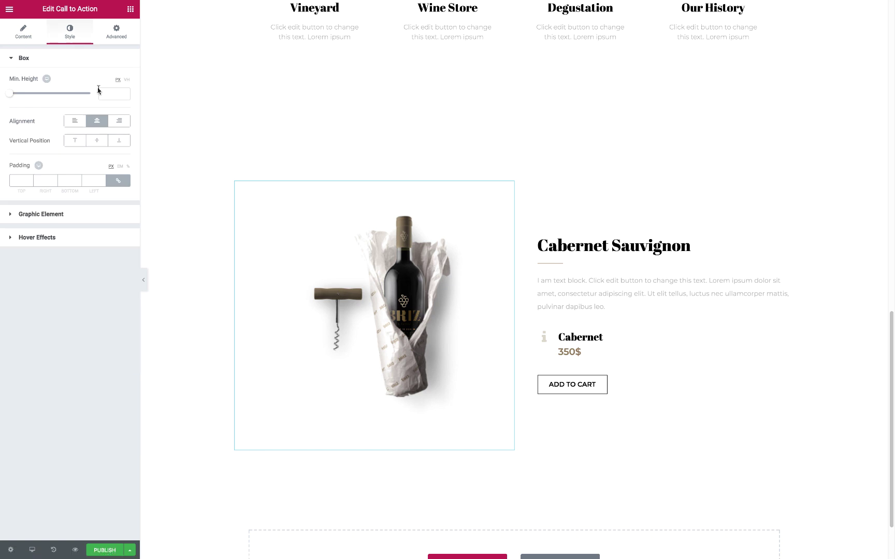
{"action": "left_click", "coordinate": [37, 238]}
{"action": "left_click", "coordinate": [91, 148]}
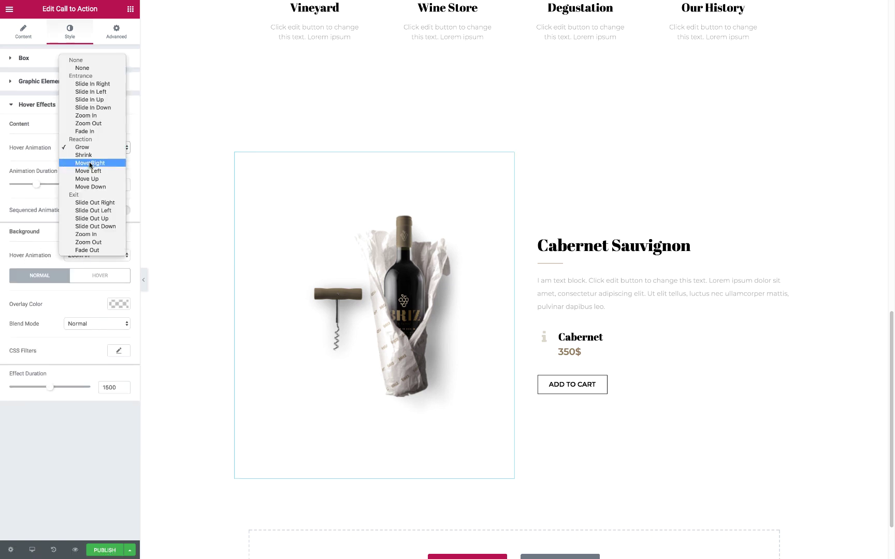
{"action": "left_click", "coordinate": [94, 180]}
{"action": "left_click", "coordinate": [81, 263]}
{"action": "left_click", "coordinate": [100, 275]}
{"action": "left_click", "coordinate": [118, 304]}
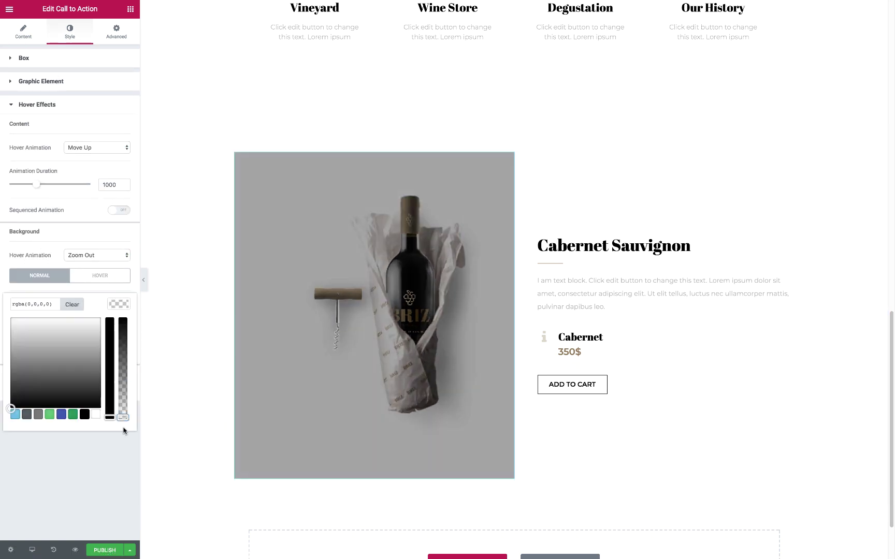
Give the section a classic grape-wreath background, Center Center and Cover, then start a new section
{"action": "left_click", "coordinate": [490, 124]}
{"action": "left_click", "coordinate": [75, 110]}
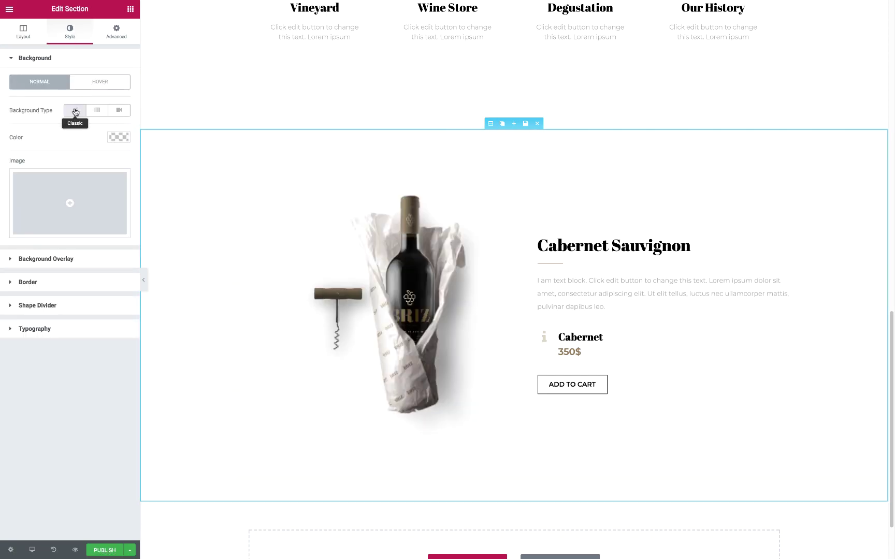
{"action": "left_click", "coordinate": [70, 202]}
{"action": "left_click", "coordinate": [340, 117]}
{"action": "left_click", "coordinate": [849, 530]}
{"action": "left_click", "coordinate": [76, 340]}
{"action": "left_click", "coordinate": [78, 363]}
{"action": "left_click", "coordinate": [96, 259]}
{"action": "left_click", "coordinate": [83, 299]}
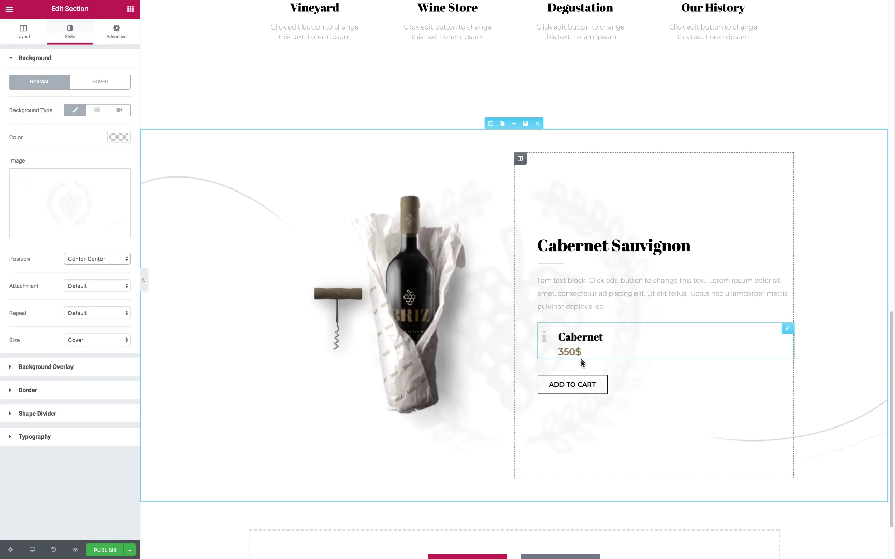
{"action": "left_click", "coordinate": [467, 557]}
Make the new section two columns with a minimum height, then delete the extra column
{"action": "left_click", "coordinate": [437, 512]}
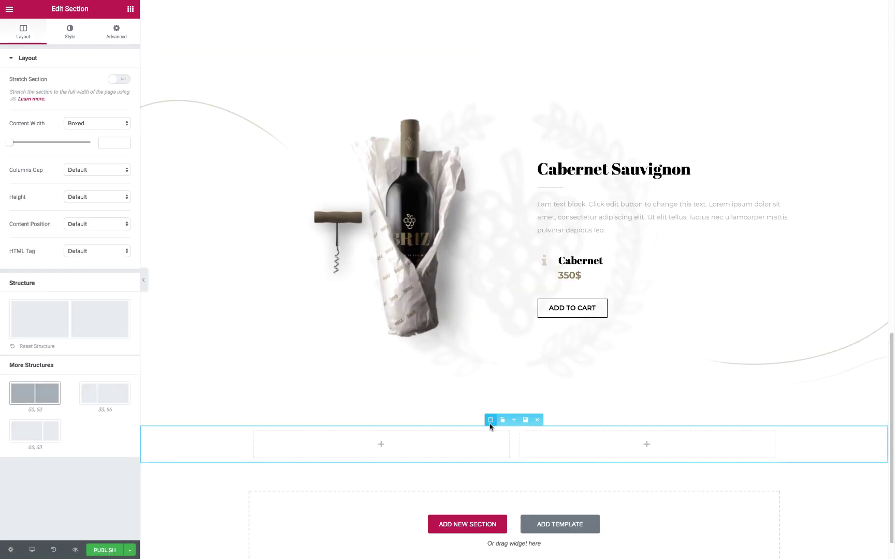
{"action": "left_click", "coordinate": [82, 212]}
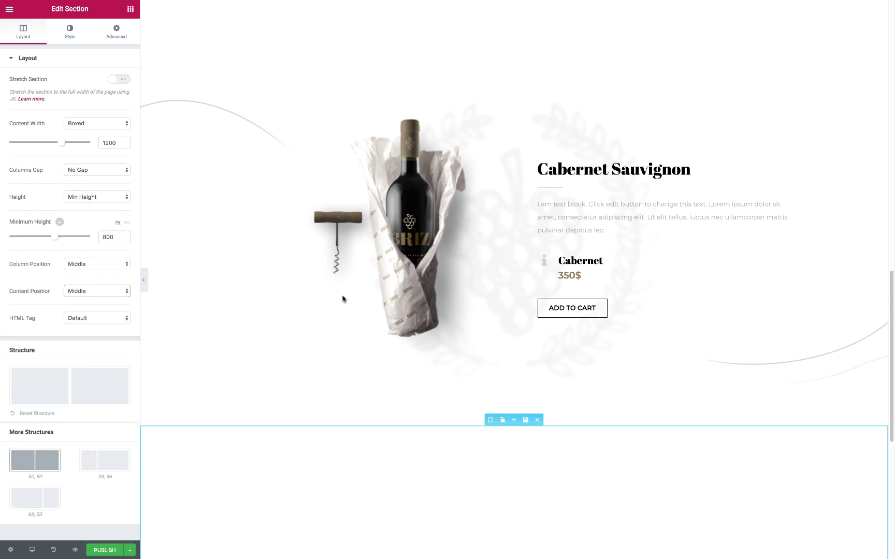
{"action": "scroll", "coordinate": [342, 299], "scroll_direction": "down", "scroll_amount": 5}
{"action": "left_click", "coordinate": [518, 252]}
{"action": "left_click", "coordinate": [557, 252]}
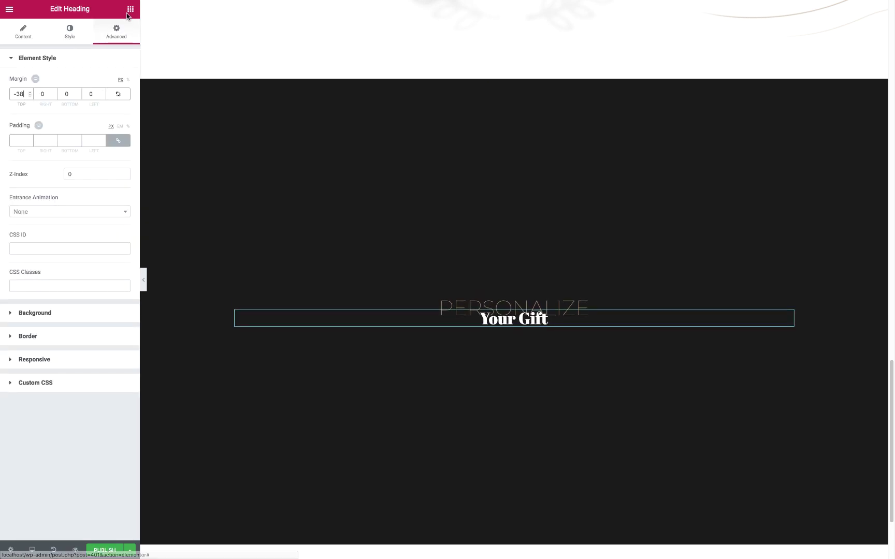
Add a Divider of width 3 below the Your Gift heading
{"action": "left_click", "coordinate": [130, 9]}
{"action": "left_click_drag", "start_coordinate": [38, 218], "coordinate": [470, 326]}
{"action": "type", "text": "3"}
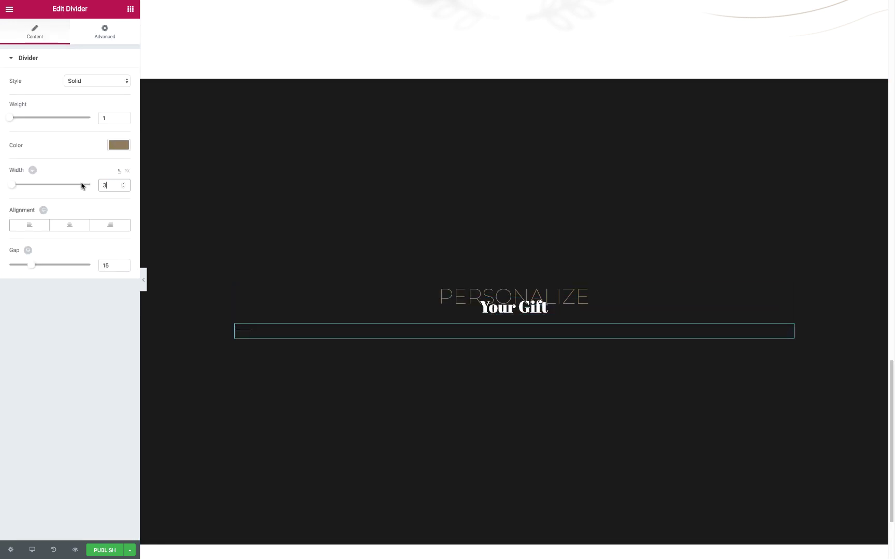
Add a Text Editor below the divider, centre-aligned with a lowered-opacity text colour
{"action": "left_click", "coordinate": [130, 8]}
{"action": "left_click_drag", "start_coordinate": [103, 124], "coordinate": [459, 336]}
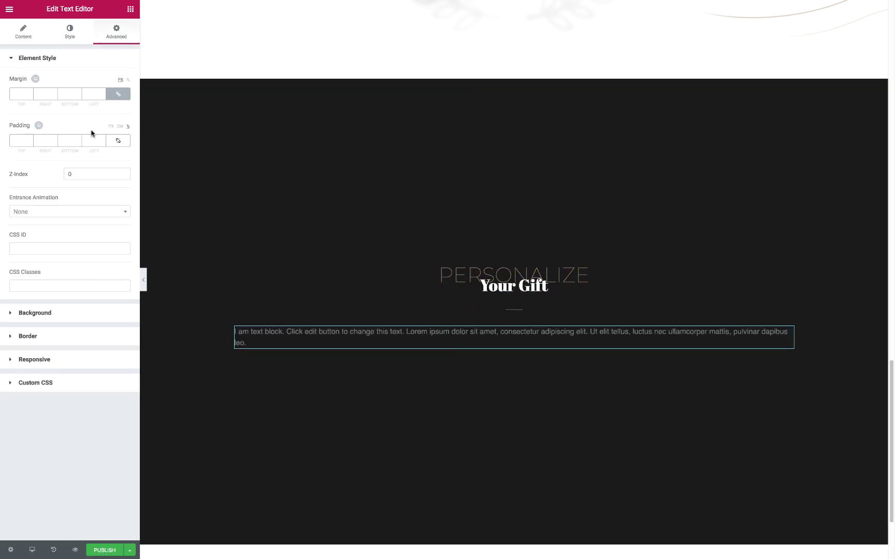
{"action": "left_click", "coordinate": [70, 32]}
{"action": "left_click", "coordinate": [54, 94]}
{"action": "left_click", "coordinate": [116, 120]}
{"action": "left_click_drag", "start_coordinate": [123, 137], "coordinate": [124, 206]}
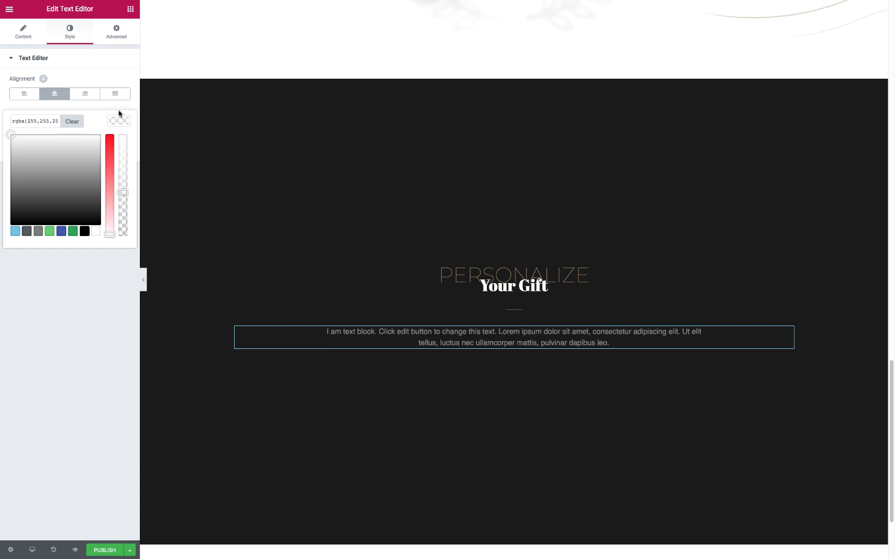
Style the paragraph in Montserrat 14px, line height 2, weight 300
{"action": "left_click", "coordinate": [118, 149]}
{"action": "left_click", "coordinate": [94, 173]}
{"action": "type", "text": "mony"}
{"action": "left_click", "coordinate": [104, 206]}
{"action": "type", "text": "14"}
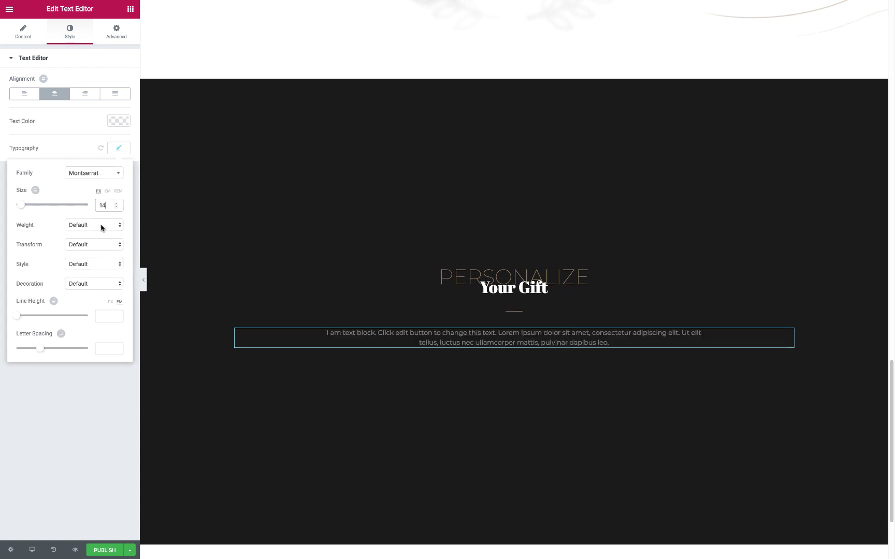
{"action": "left_click", "coordinate": [105, 316]}
{"action": "type", "text": "2"}
{"action": "left_click", "coordinate": [94, 225]}
{"action": "left_click", "coordinate": [78, 170]}
Add an ANY DESIGN ON YOUR BOTTLE button with transparent background and solid 1px gold border
{"action": "left_click", "coordinate": [82, 280]}
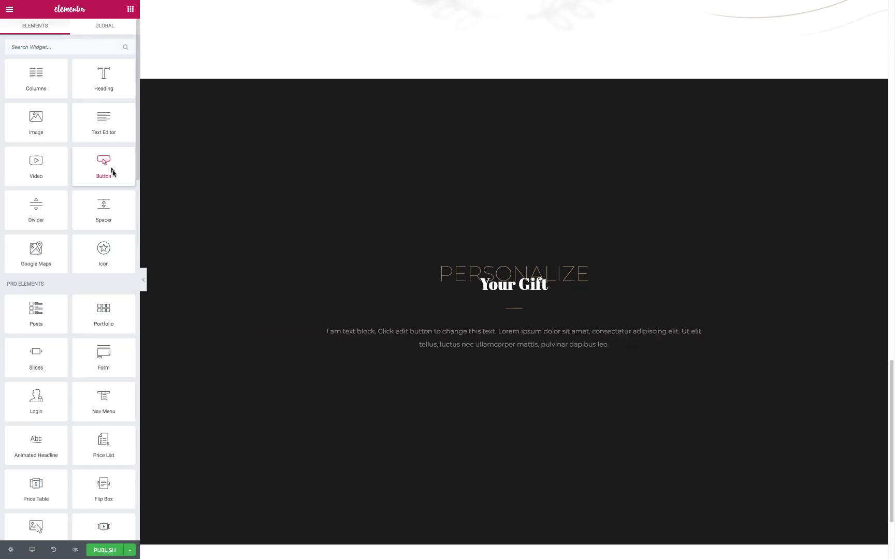
{"action": "left_click_drag", "start_coordinate": [111, 172], "coordinate": [371, 323]}
{"action": "triple_click", "coordinate": [84, 108]}
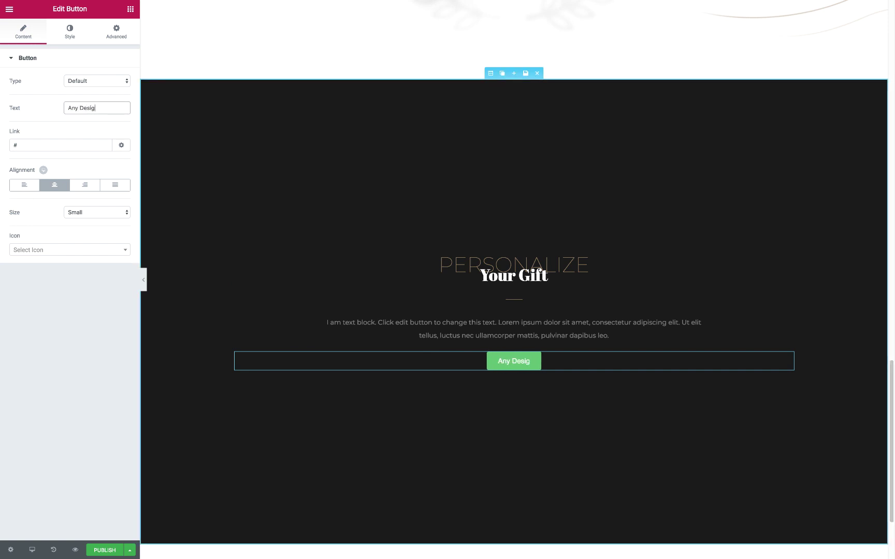
{"action": "left_click", "coordinate": [69, 31]}
{"action": "left_click", "coordinate": [119, 129]}
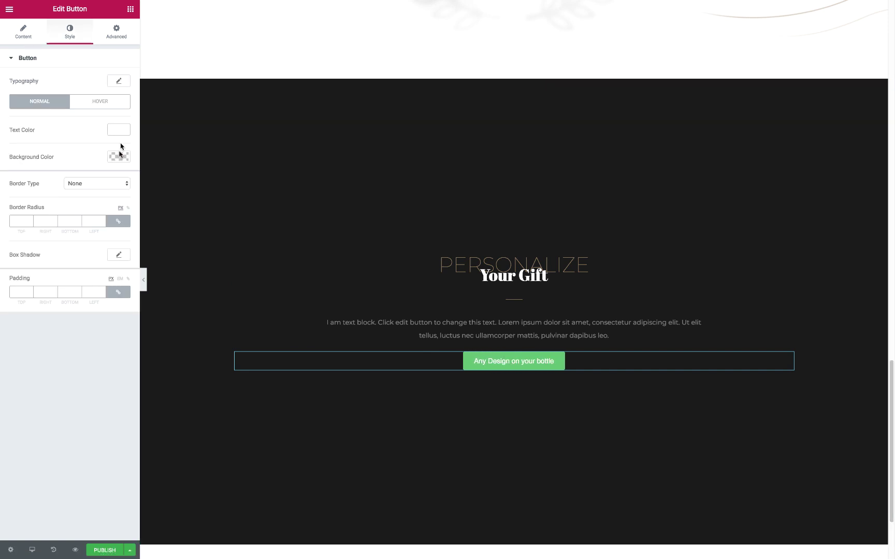
{"action": "left_click", "coordinate": [119, 156]}
{"action": "left_click", "coordinate": [97, 183]}
{"action": "left_click", "coordinate": [20, 221]}
{"action": "type", "text": "1"}
{"action": "left_click", "coordinate": [119, 254]}
{"action": "key", "text": "ctrl+v"}
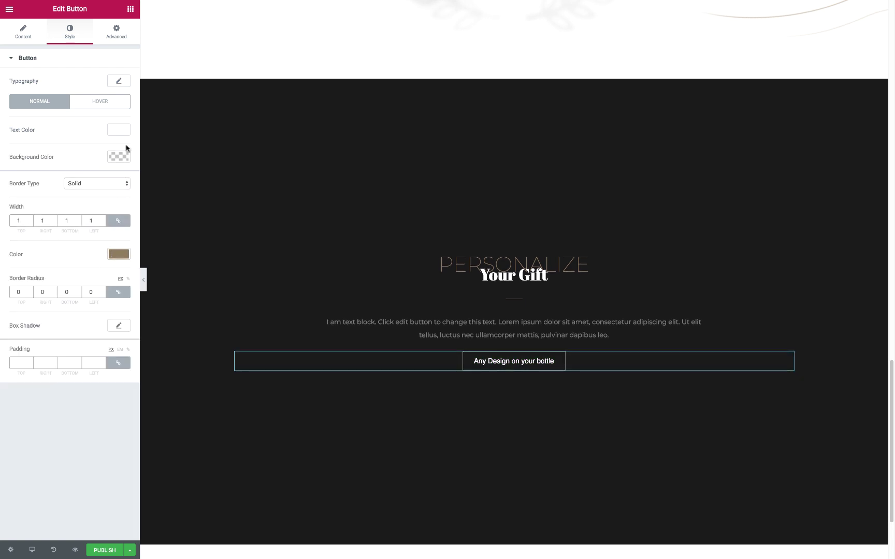
Set the button's font weight and give it a gold hover background
{"action": "left_click", "coordinate": [119, 81]}
{"action": "left_click", "coordinate": [93, 158]}
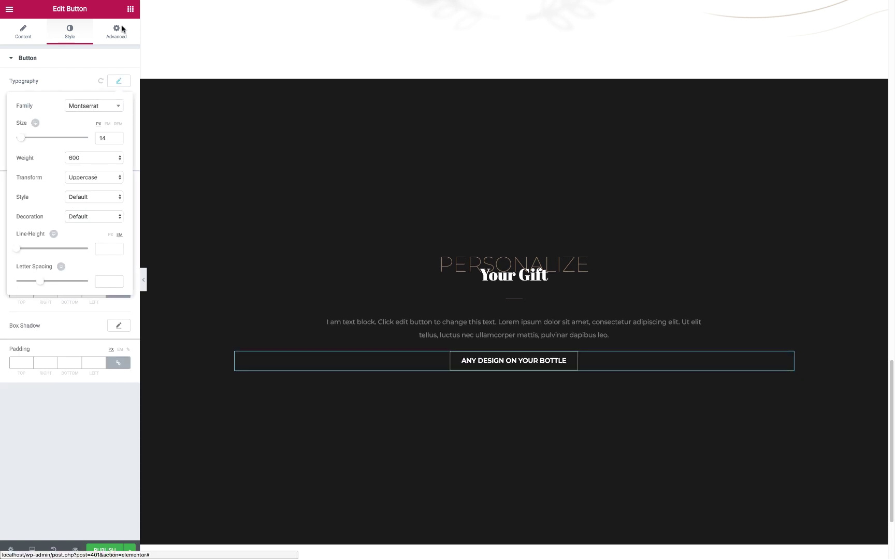
{"action": "left_click", "coordinate": [117, 31]}
{"action": "left_click", "coordinate": [69, 31]}
{"action": "left_click", "coordinate": [100, 101]}
{"action": "left_click", "coordinate": [119, 157]}
{"action": "key", "text": "ctrl+v"}
{"action": "left_click", "coordinate": [120, 166]}
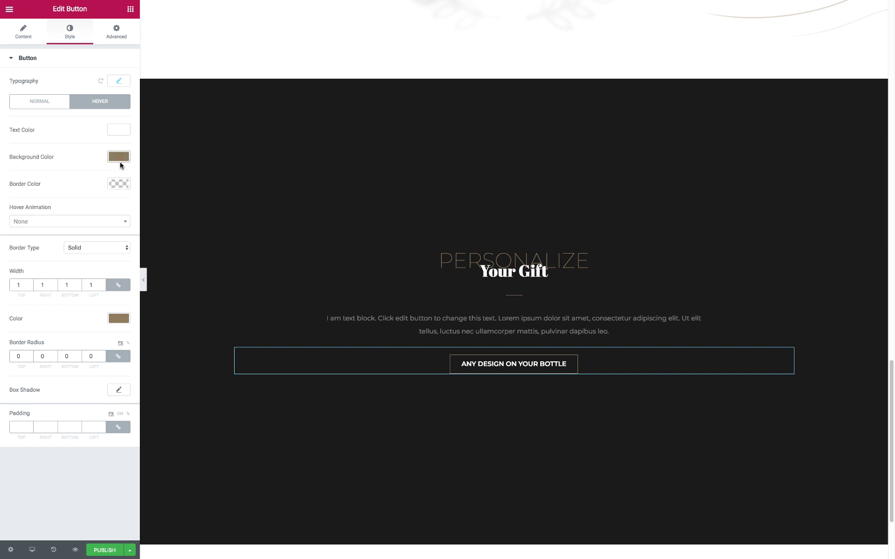
Add a taller Spacer above the PERSONALIZE heading
{"action": "left_click", "coordinate": [131, 9]}
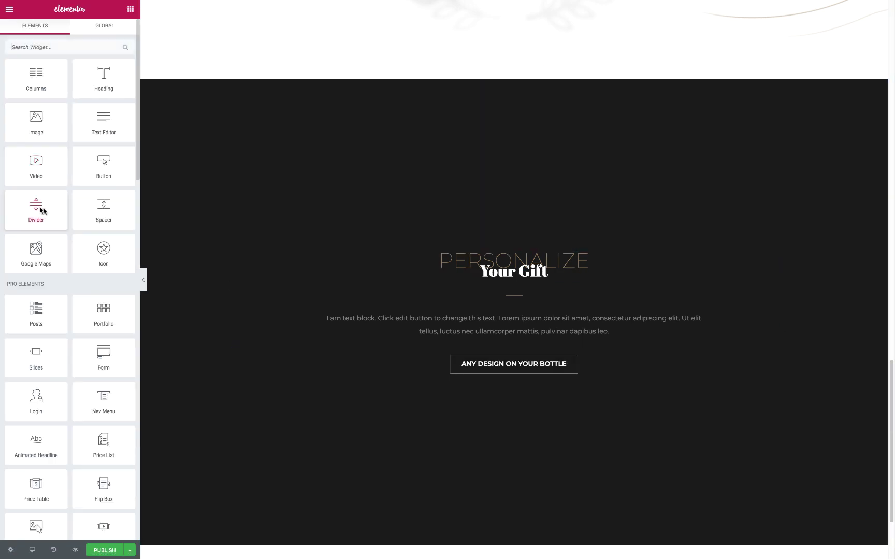
{"action": "left_click_drag", "start_coordinate": [103, 207], "coordinate": [513, 253]}
{"action": "left_click_drag", "start_coordinate": [108, 94], "coordinate": [114, 124]}
Give the column 100 top and bottom padding and the section 50 top padding
{"action": "left_click", "coordinate": [240, 169]}
{"action": "left_click", "coordinate": [116, 31]}
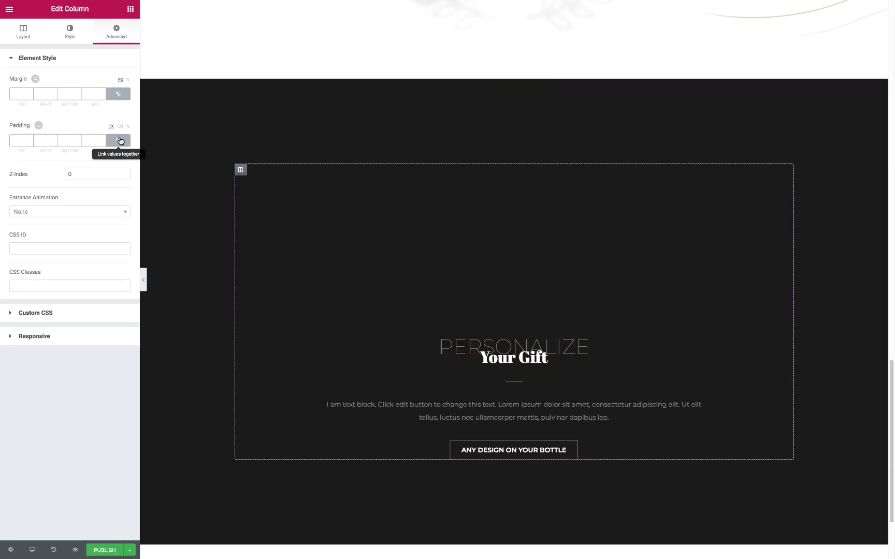
{"action": "left_click", "coordinate": [119, 140]}
{"action": "type", "text": "100"}
{"action": "left_click", "coordinate": [69, 140]}
{"action": "type", "text": "100"}
{"action": "left_click", "coordinate": [491, 73]}
{"action": "type", "text": "50"}
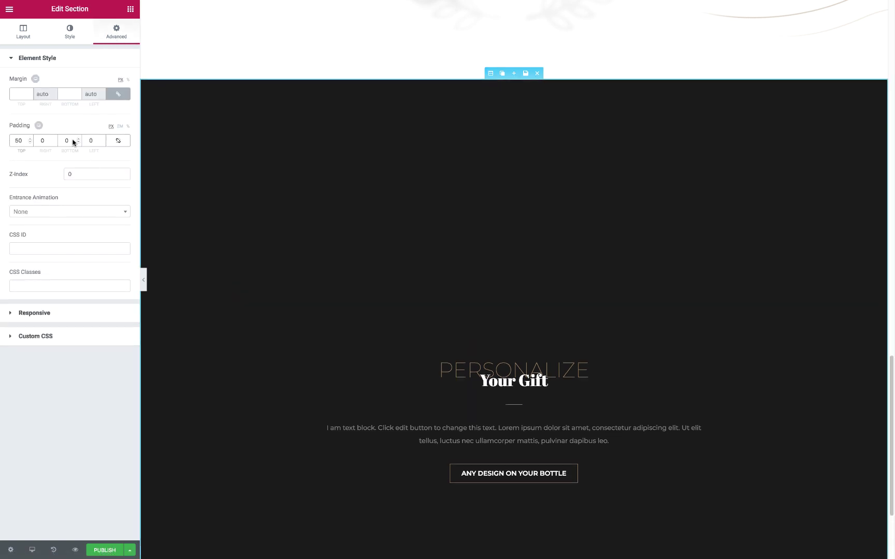
{"action": "left_click", "coordinate": [70, 31]}
{"action": "key", "text": "super+Tab"}
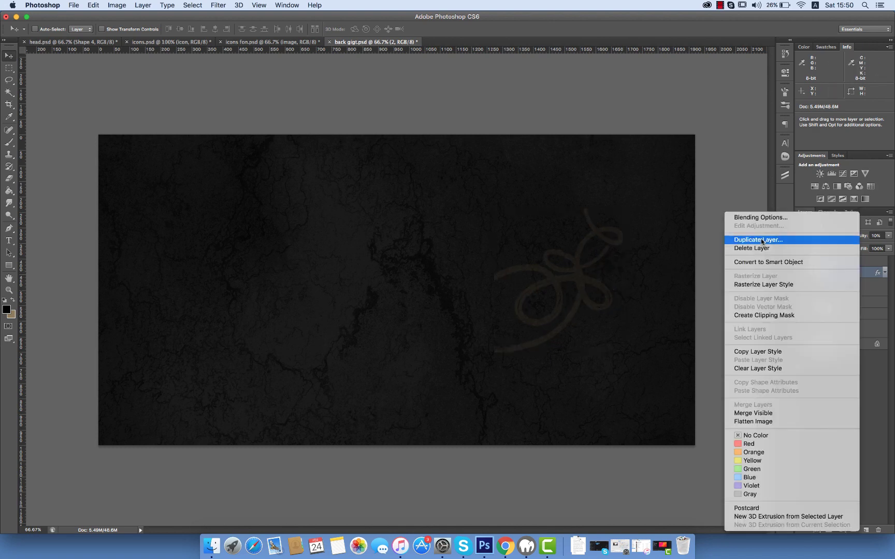
Flip the duplicated gold swirl horizontally and move it to the left side
{"action": "left_click", "coordinate": [254, 326]}
{"action": "left_click_drag", "start_coordinate": [585, 302], "coordinate": [229, 296]}
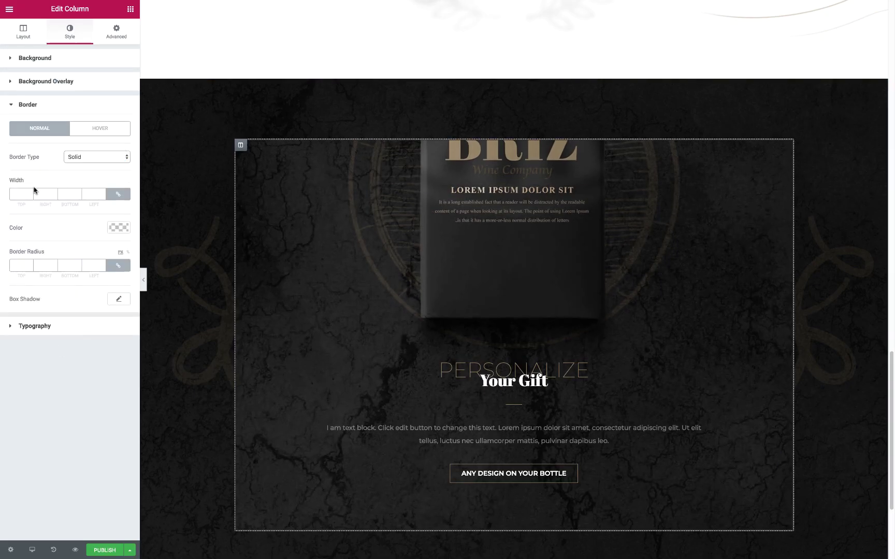
Adjust the column's box shadow, then give the new section a 500 minimum height with middle-aligned content
{"action": "left_click", "coordinate": [120, 299]}
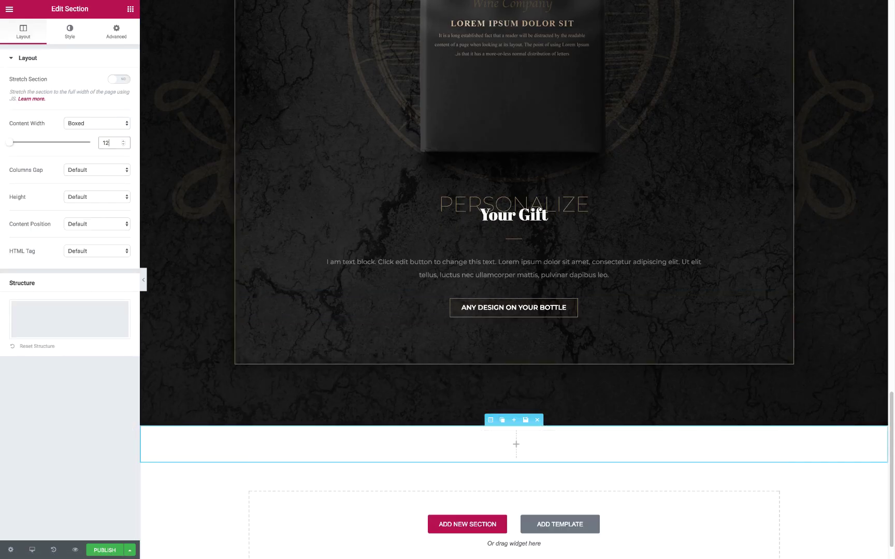
{"action": "left_click", "coordinate": [94, 212]}
{"action": "left_click", "coordinate": [83, 307]}
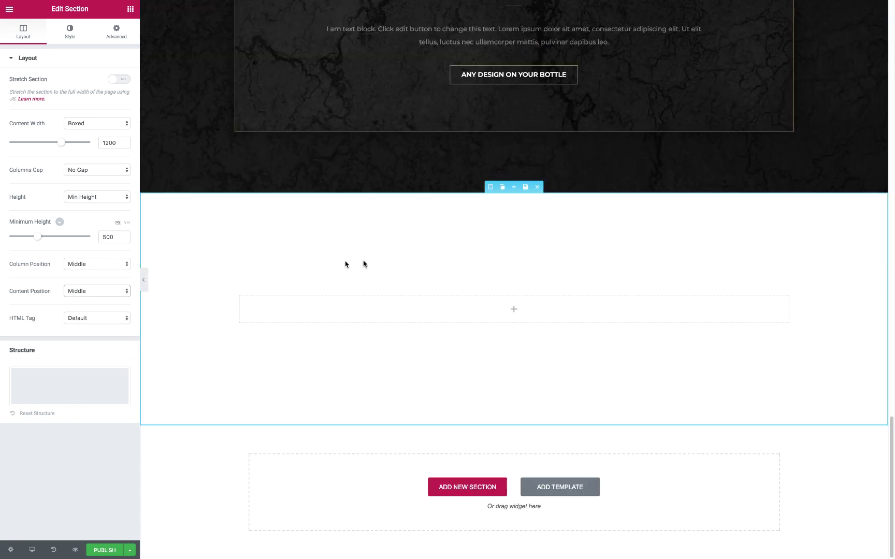
{"action": "left_click", "coordinate": [71, 32]}
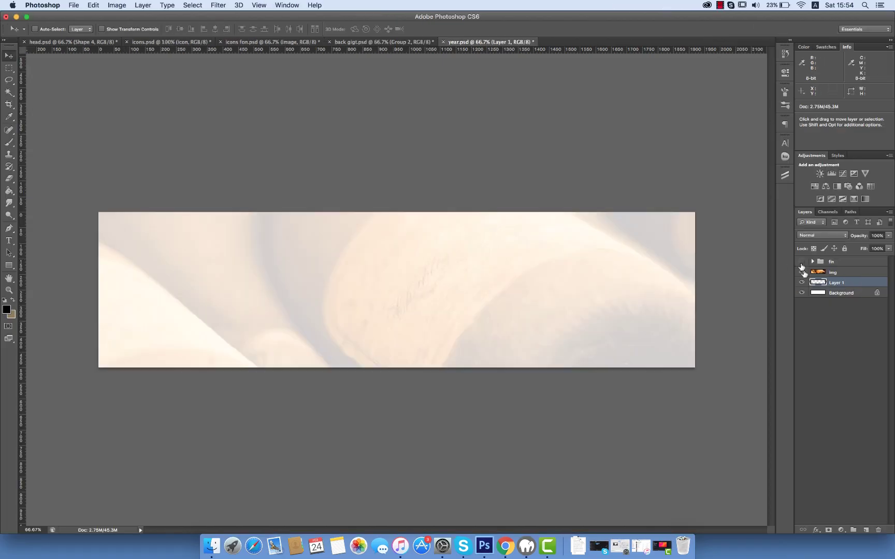
Draw a dark rectangle over the banner and add a new empty layer above the image
{"action": "left_click_drag", "start_coordinate": [98, 212], "coordinate": [695, 368]}
{"action": "key", "text": "v"}
{"action": "left_click", "coordinate": [833, 271]}
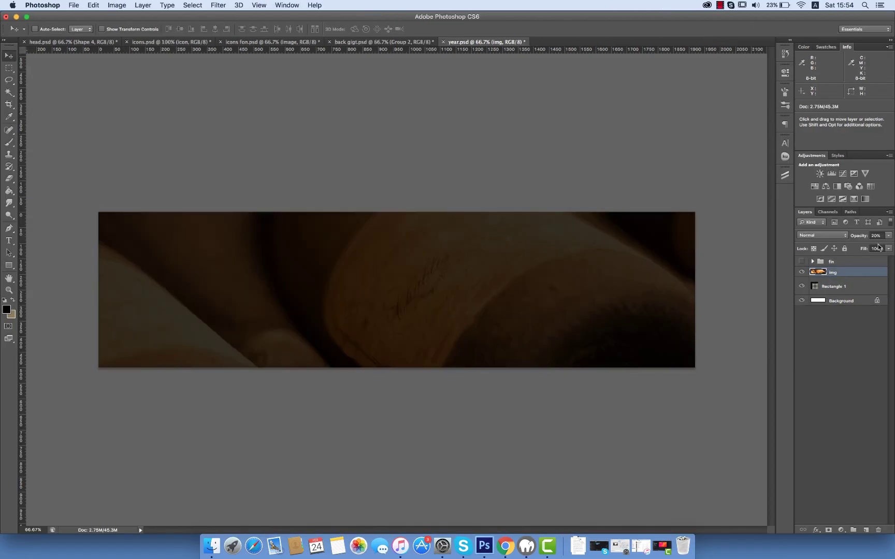
{"action": "left_click", "coordinate": [866, 530]}
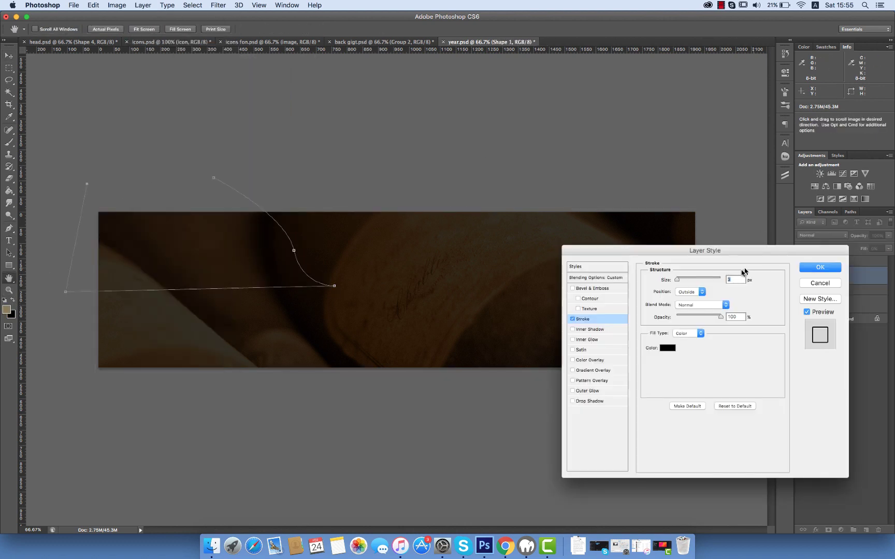
{"action": "type", "text": "8f7c5a"}
Apply the brown stroke to the first curve and select a strip of it
{"action": "key", "text": "Return"}
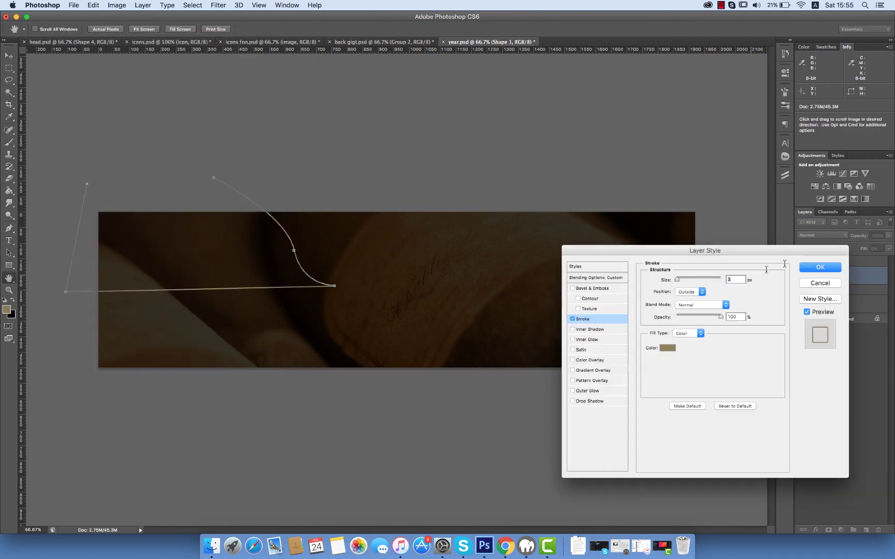
{"action": "key", "text": "Return"}
{"action": "key", "text": "p"}
{"action": "key", "text": "m"}
{"action": "left_click_drag", "start_coordinate": [99, 313], "coordinate": [371, 285]}
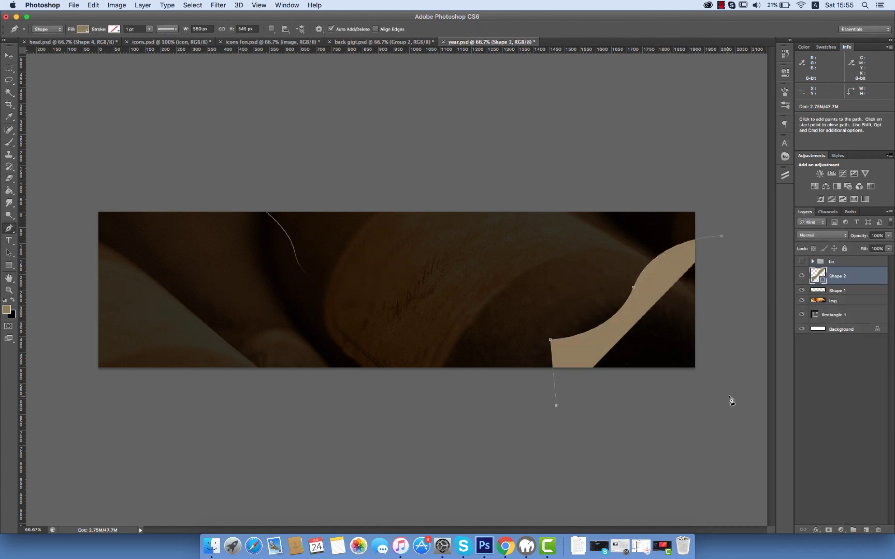
Stroke the second and third curves brown and erase part of the second curve
{"action": "left_click", "coordinate": [143, 5]}
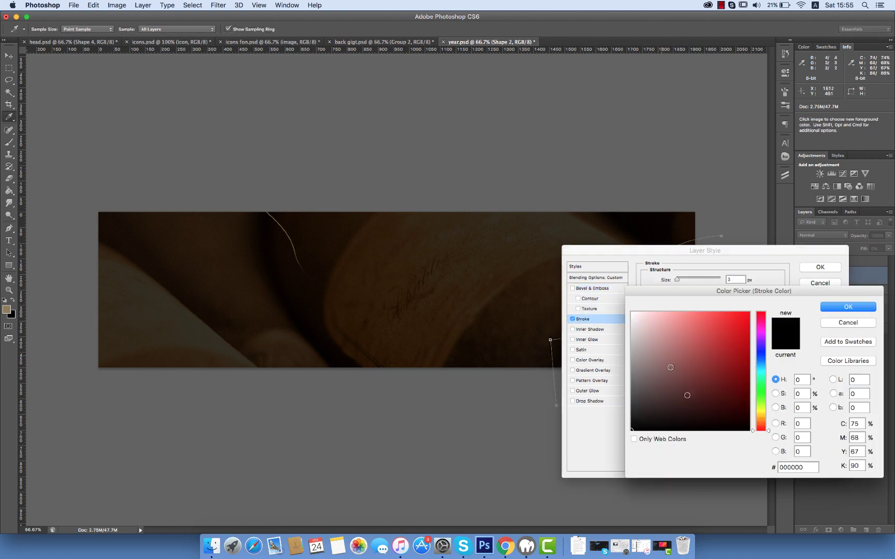
{"action": "left_click", "coordinate": [795, 304]}
{"action": "left_click", "coordinate": [815, 266]}
{"action": "left_click", "coordinate": [10, 178]}
{"action": "left_click_drag", "start_coordinate": [551, 363], "coordinate": [564, 343]}
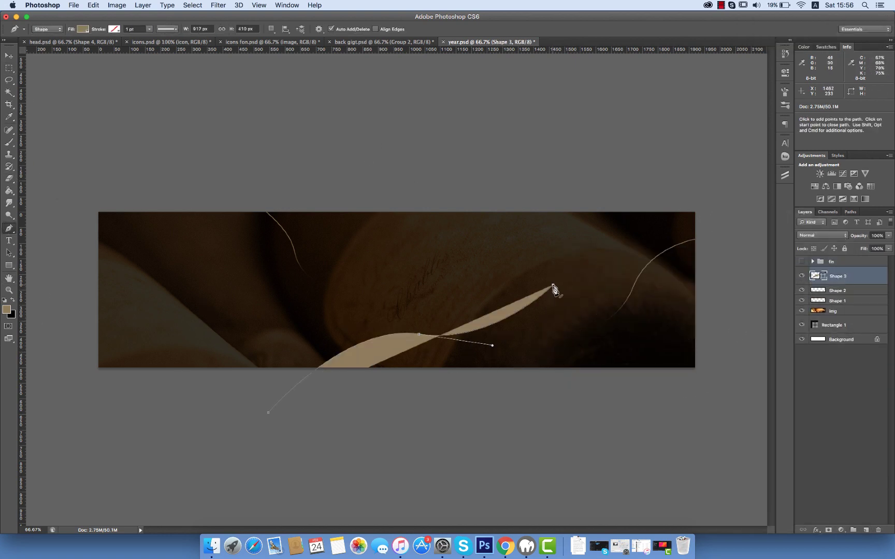
{"action": "left_click", "coordinate": [825, 307]}
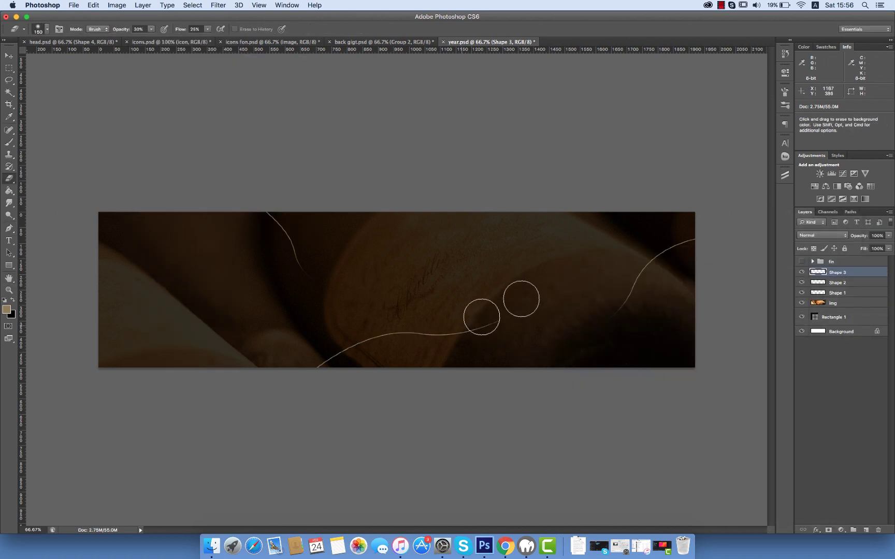
{"action": "key", "text": "super+Tab"}
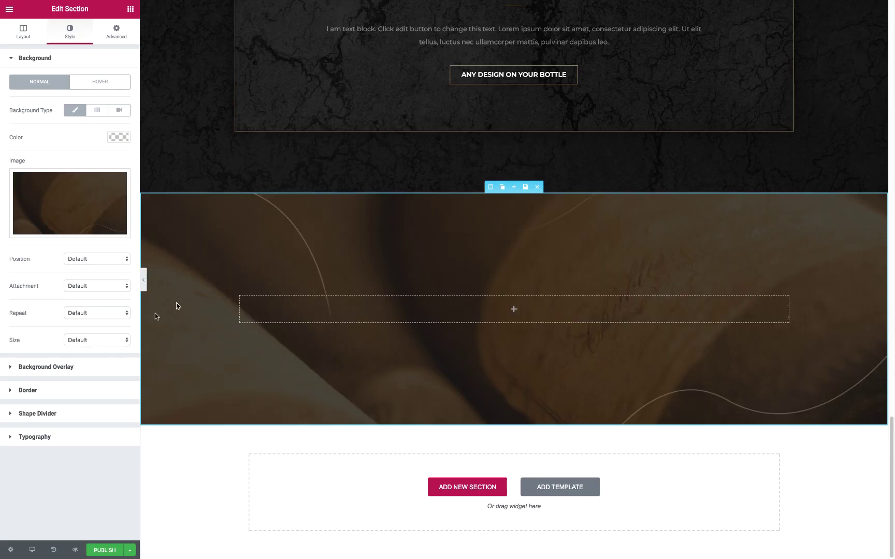
Centre the section's background image and give the section brown top and bottom borders
{"action": "left_click", "coordinate": [96, 259]}
{"action": "left_click", "coordinate": [82, 298]}
{"action": "left_click", "coordinate": [28, 390]}
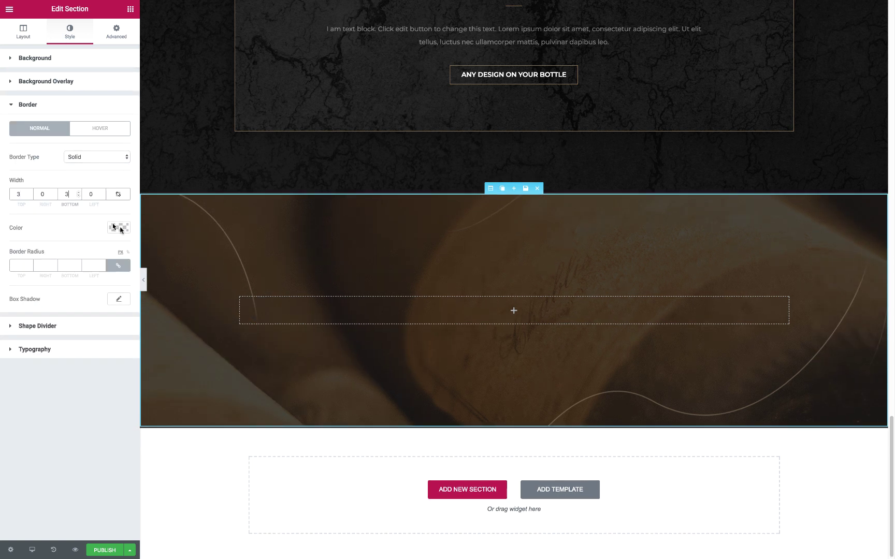
Add a brown uppercase heading at size 14 to the new section
{"action": "left_click", "coordinate": [131, 9]}
{"action": "left_click_drag", "start_coordinate": [104, 77], "coordinate": [514, 311]}
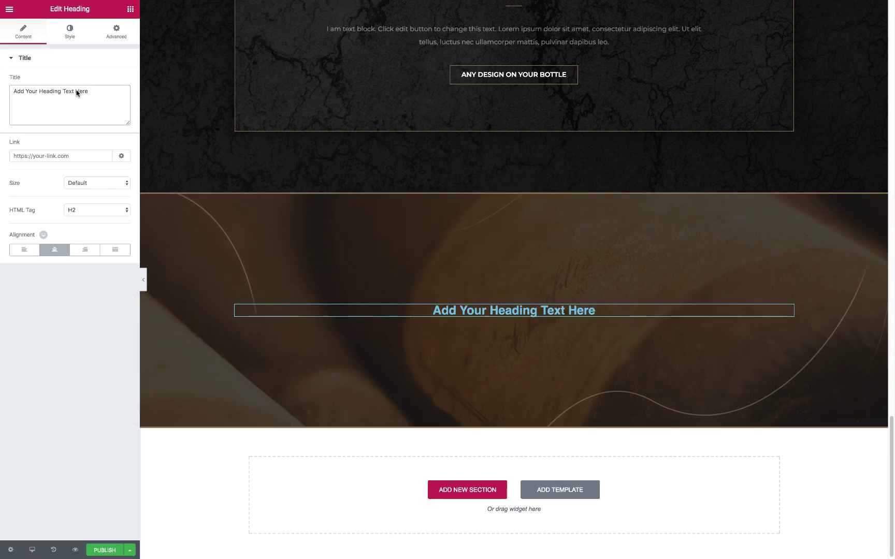
{"action": "left_click", "coordinate": [70, 32]}
{"action": "left_click", "coordinate": [119, 81]}
{"action": "left_click", "coordinate": [118, 108]}
{"action": "type", "text": "14"}
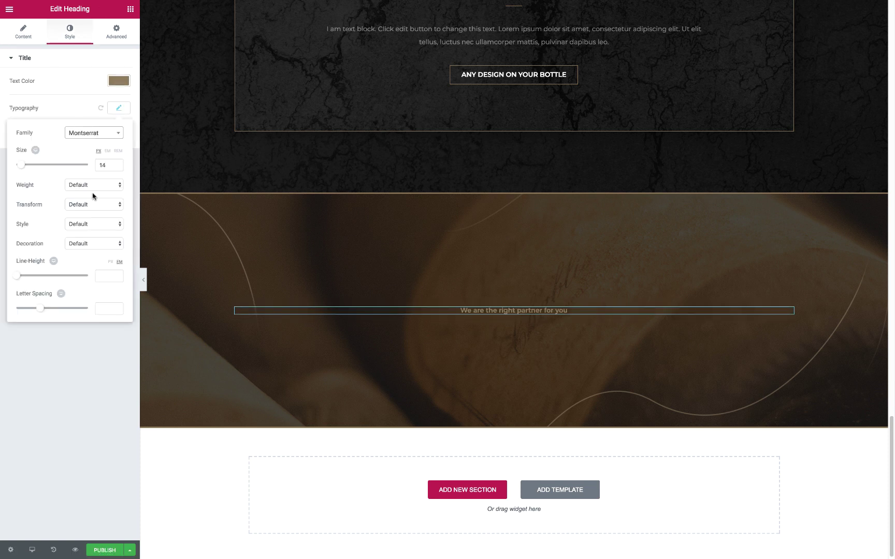
{"action": "left_click", "coordinate": [94, 205]}
{"action": "left_click", "coordinate": [78, 211]}
Add a second heading, correct it to 'experience', and set its typography size to 70
{"action": "left_click", "coordinate": [130, 9]}
{"action": "left_click_drag", "start_coordinate": [114, 84], "coordinate": [514, 319]}
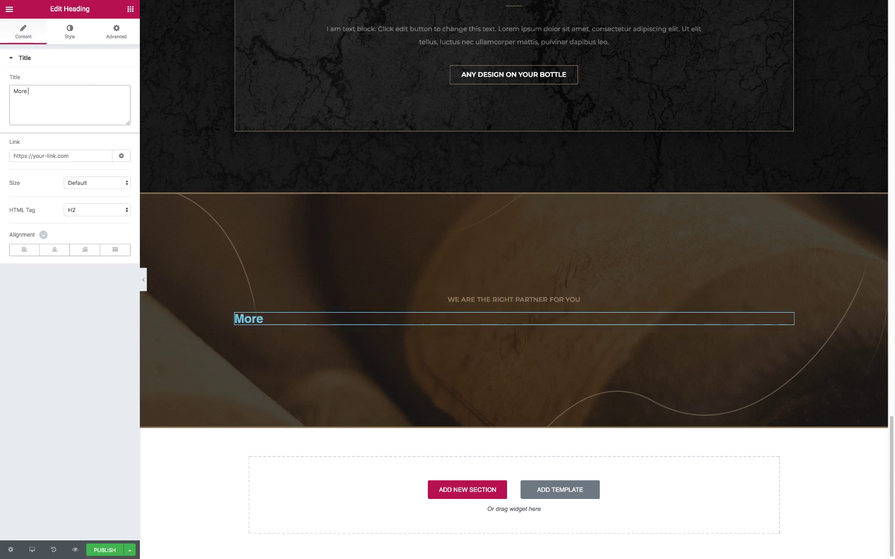
{"action": "key", "text": "BackSpace"}
{"action": "key", "text": "BackSpace"}
{"action": "key", "text": "BackSpace"}
{"action": "key", "text": "BackSpace"}
{"action": "type", "text": "ence"}
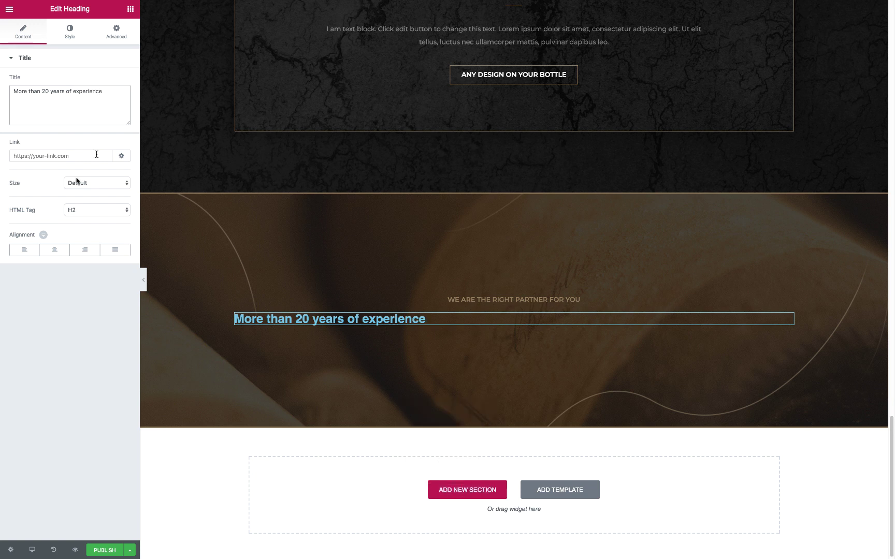
{"action": "left_click", "coordinate": [70, 32]}
{"action": "left_click", "coordinate": [119, 108]}
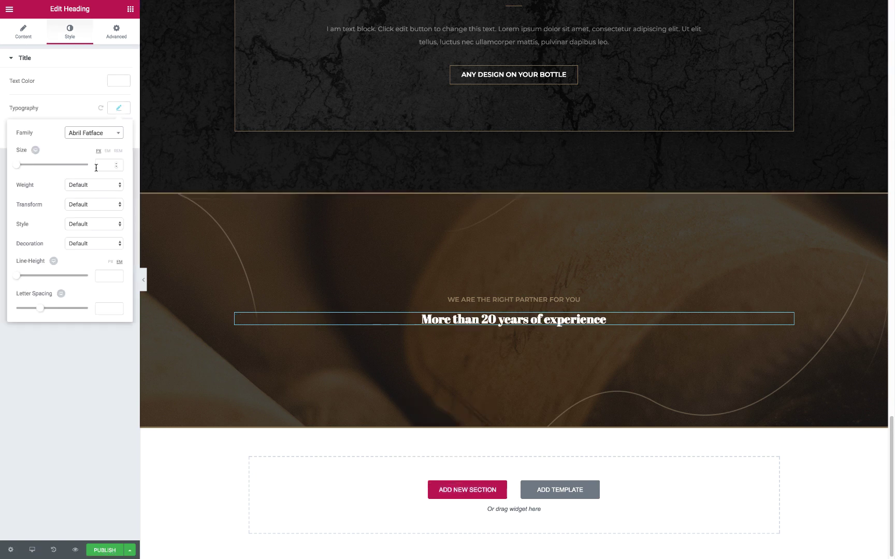
{"action": "type", "text": "70"}
{"action": "left_click", "coordinate": [116, 32]}
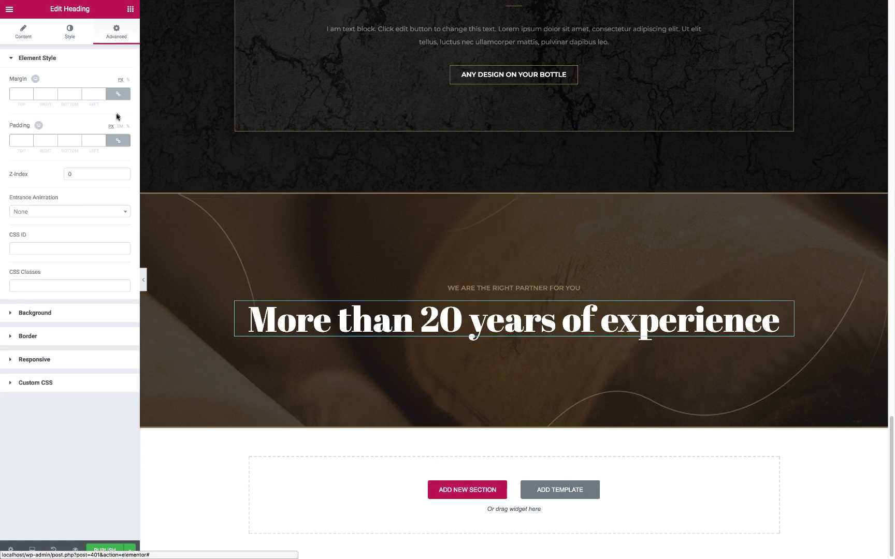
Add a button below the heading with a text colour, no background, and a 1px solid border
{"action": "left_click", "coordinate": [130, 9]}
{"action": "left_click_drag", "start_coordinate": [102, 163], "coordinate": [514, 342]}
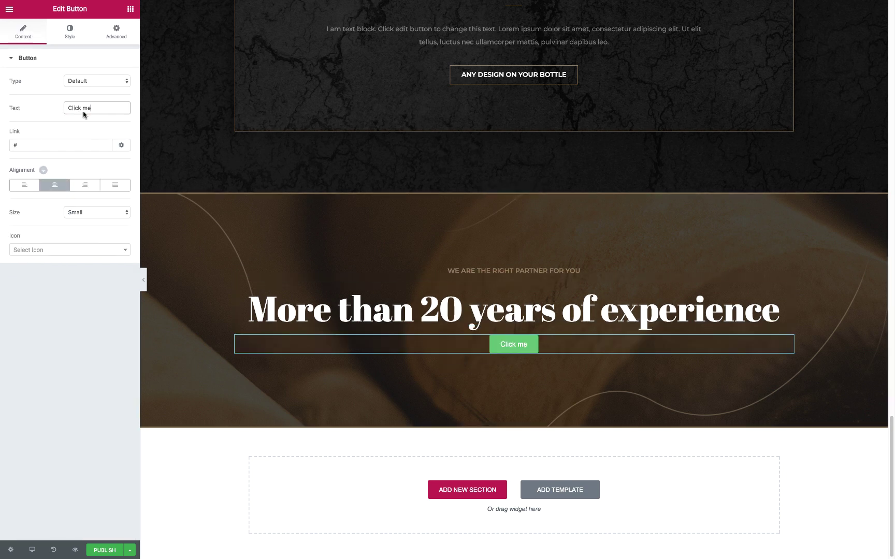
{"action": "left_click", "coordinate": [69, 29]}
{"action": "left_click", "coordinate": [119, 130]}
{"action": "left_click", "coordinate": [118, 156]}
{"action": "left_click", "coordinate": [97, 183]}
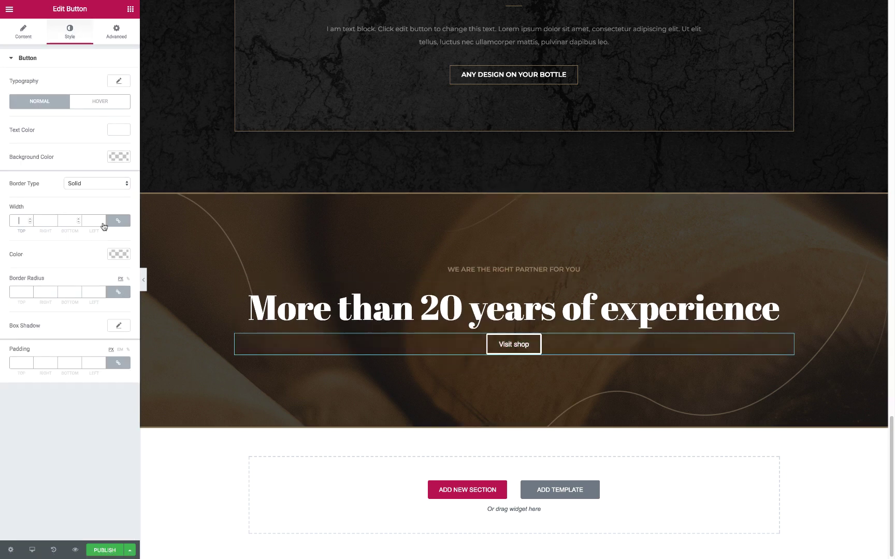
{"action": "type", "text": "1"}
{"action": "left_click", "coordinate": [118, 254]}
Adjust the button's typography and pick its hover-state colour
{"action": "left_click", "coordinate": [119, 81]}
{"action": "left_click", "coordinate": [94, 105]}
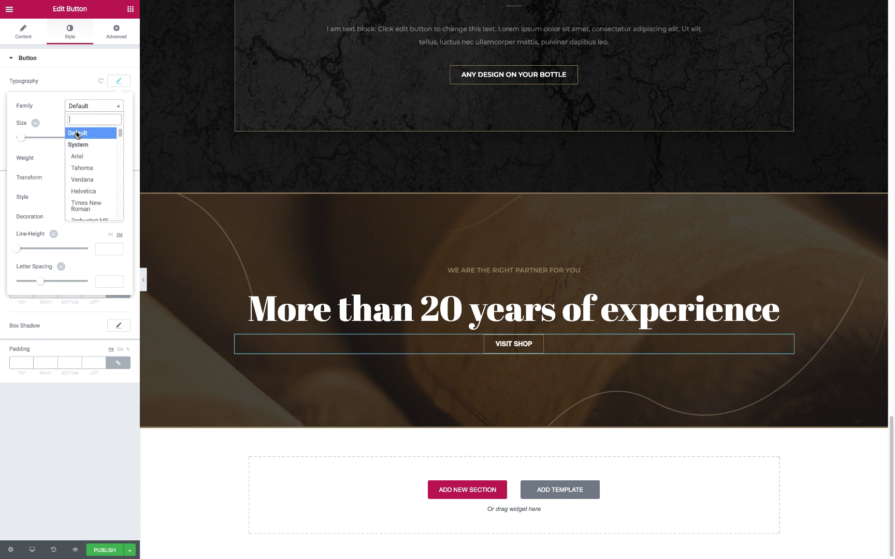
{"action": "left_click", "coordinate": [116, 32]}
{"action": "left_click", "coordinate": [69, 31]}
{"action": "left_click", "coordinate": [100, 101]}
{"action": "left_click", "coordinate": [119, 130]}
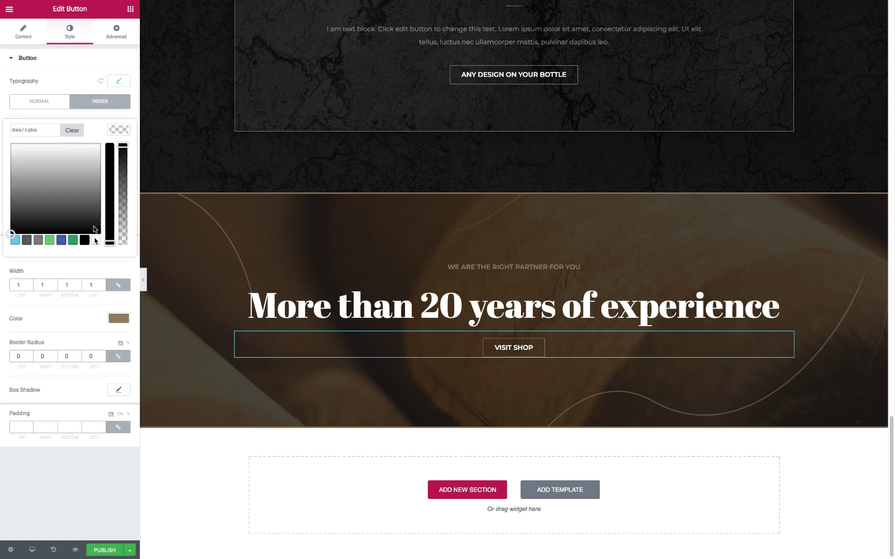
{"action": "left_click", "coordinate": [421, 348]}
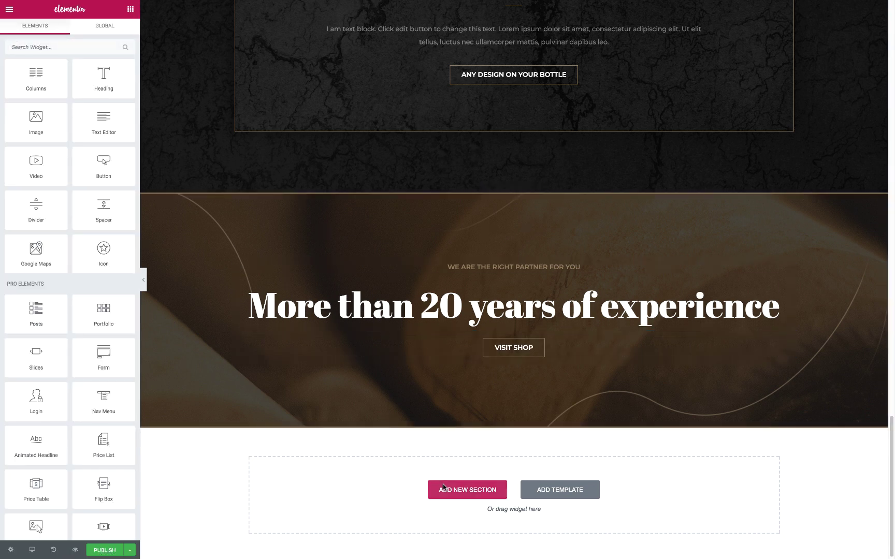
Add a new dark-background section below the brown one, holding the BRIZ logo image
{"action": "left_click", "coordinate": [467, 490]}
{"action": "left_click", "coordinate": [489, 423]}
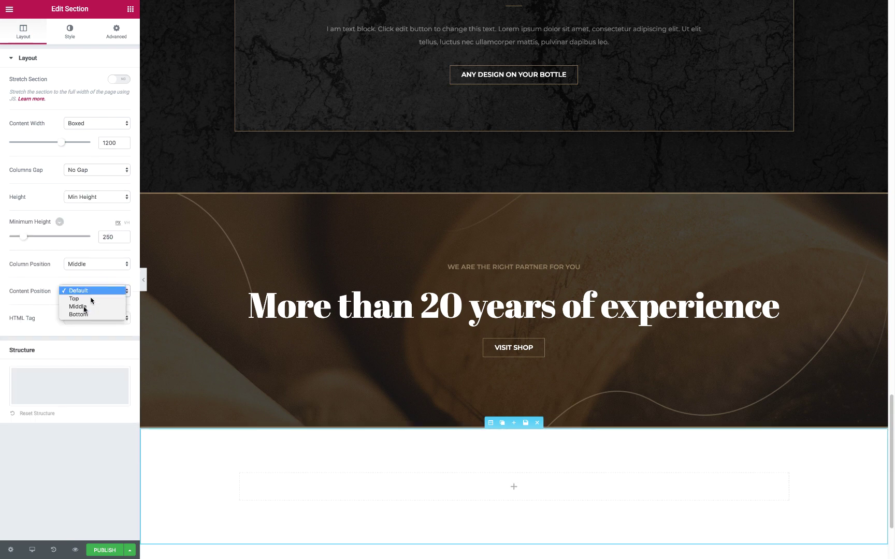
{"action": "left_click", "coordinate": [85, 309]}
{"action": "left_click", "coordinate": [70, 31]}
{"action": "left_click", "coordinate": [95, 111]}
{"action": "left_click", "coordinate": [116, 134]}
{"action": "left_click", "coordinate": [31, 228]}
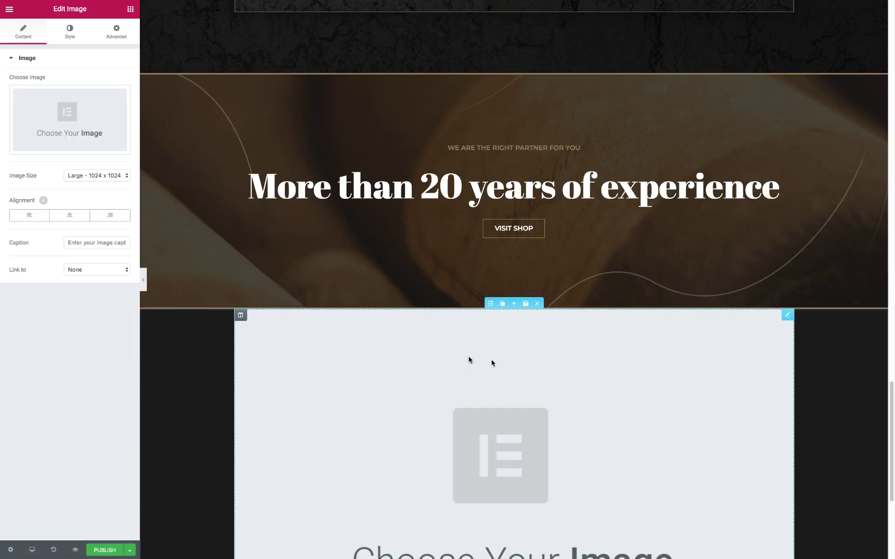
{"action": "left_click", "coordinate": [61, 123]}
Place a navigation menu under the logo in Montserrat weight 300 with horizontal padding 50
{"action": "left_click", "coordinate": [130, 9]}
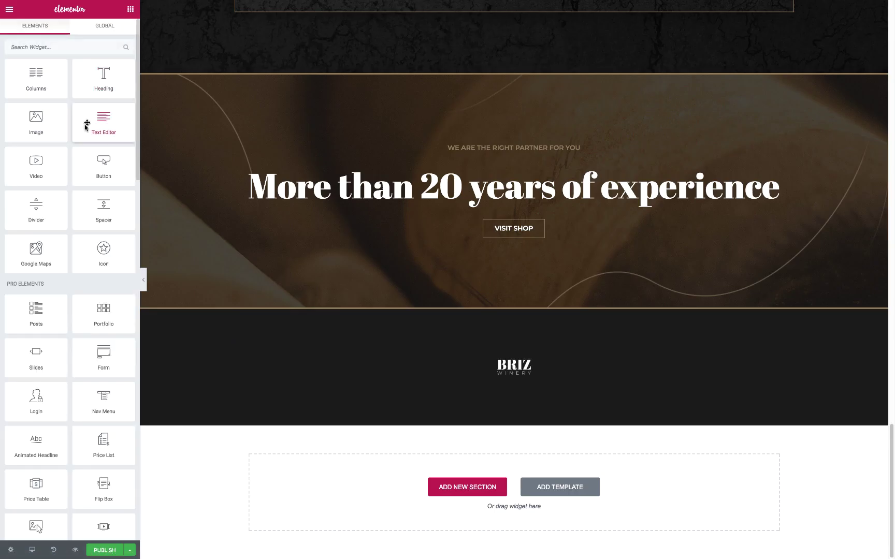
{"action": "left_click_drag", "start_coordinate": [84, 124], "coordinate": [507, 375]}
{"action": "left_click", "coordinate": [69, 31]}
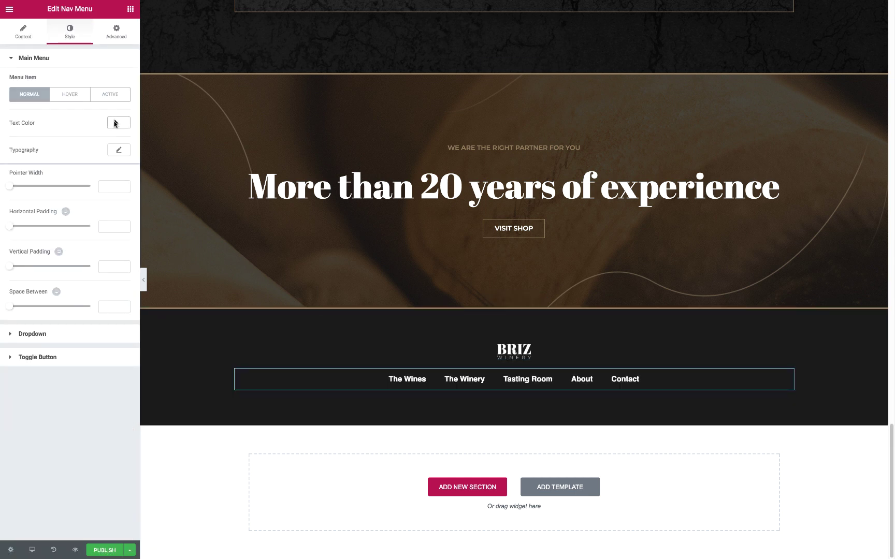
{"action": "left_click", "coordinate": [119, 150]}
{"action": "left_click", "coordinate": [92, 234]}
{"action": "left_click", "coordinate": [81, 179]}
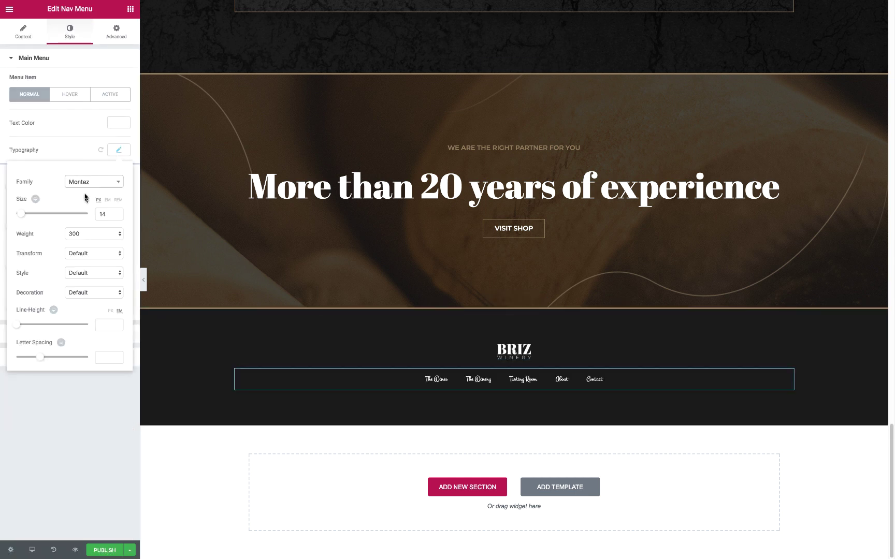
{"action": "left_click", "coordinate": [94, 243]}
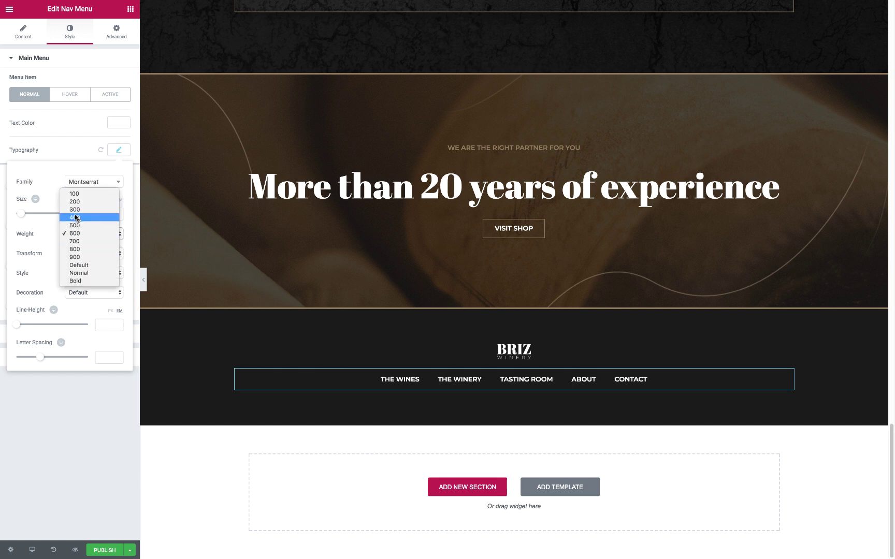
{"action": "left_click", "coordinate": [109, 191]}
{"action": "type", "text": "0"}
{"action": "left_click", "coordinate": [112, 267]}
{"action": "type", "text": "12"}
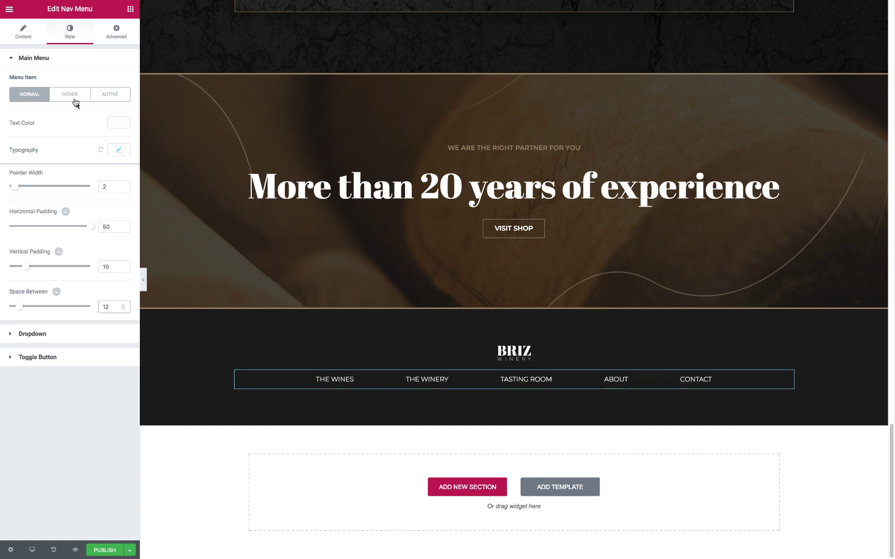
Give the menu a brown #8f7b5a hover text and pointer colour
{"action": "left_click", "coordinate": [74, 98]}
{"action": "left_click", "coordinate": [119, 122]}
{"action": "type", "text": "7b5a"}
{"action": "left_click", "coordinate": [118, 149]}
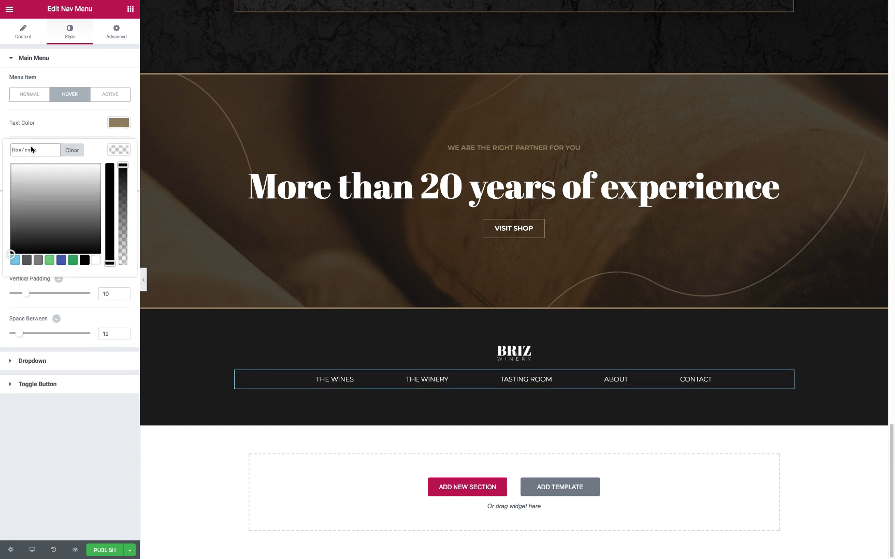
{"action": "type", "text": "8f7b5a"}
{"action": "left_click", "coordinate": [384, 384]}
Add a heading below the menu with the copyright text and clear its text colour
{"action": "left_click", "coordinate": [130, 9]}
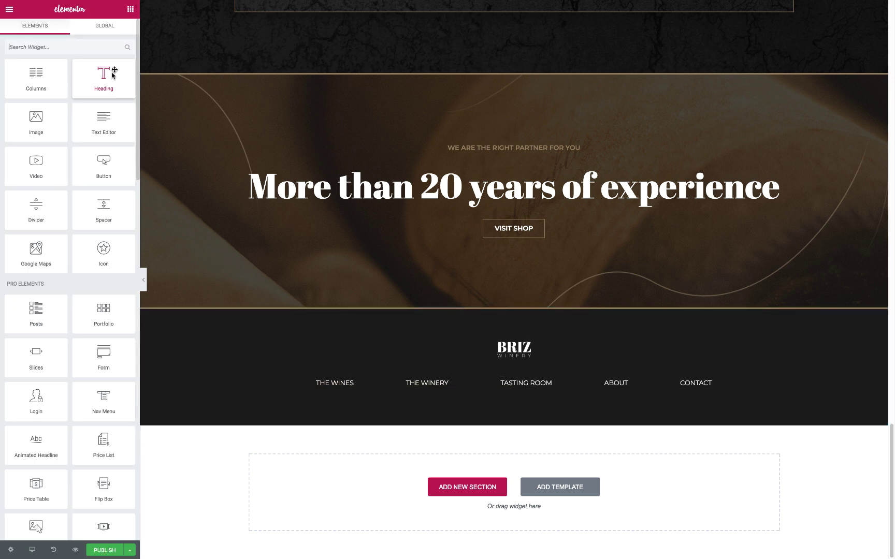
{"action": "left_click_drag", "start_coordinate": [92, 76], "coordinate": [466, 399]}
{"action": "type", "text": "Briz winery 2018 © All rights reserved. Design by Bohda"}
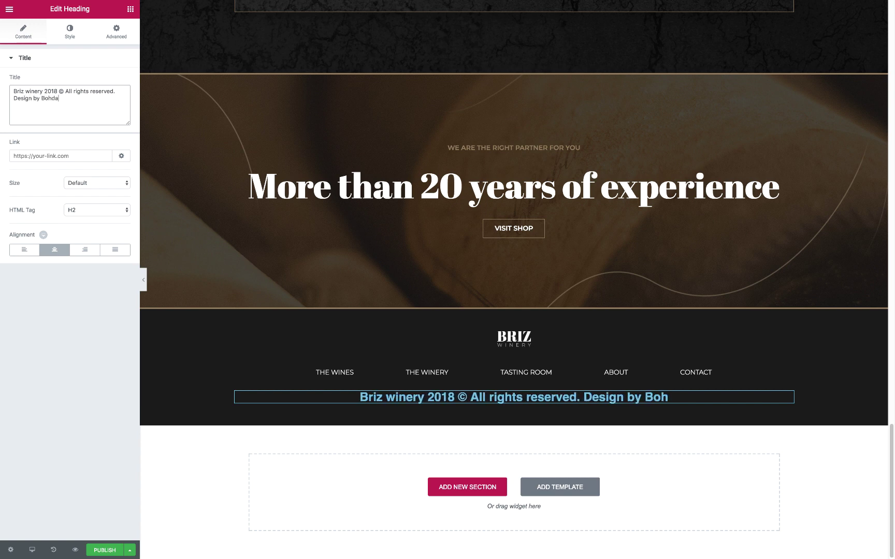
{"action": "type", "text": "n Fishbein"}
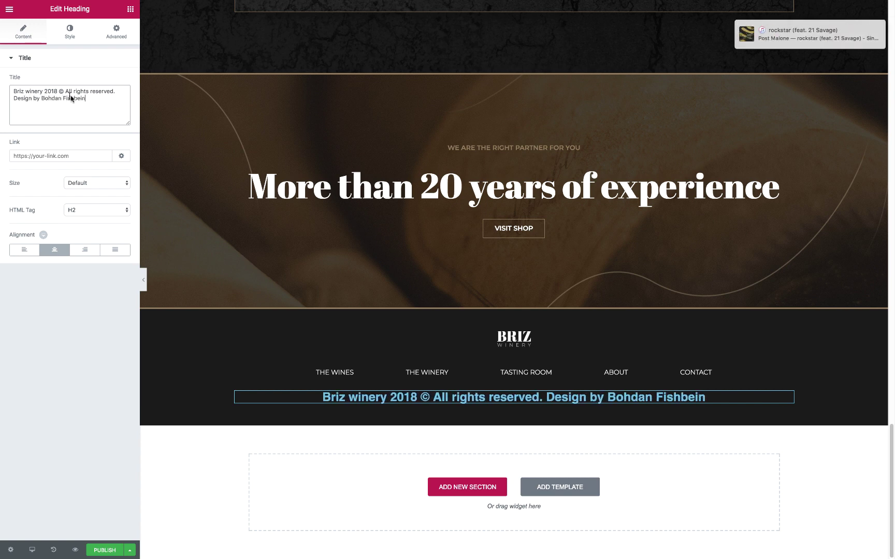
{"action": "left_click", "coordinate": [69, 32]}
{"action": "left_click", "coordinate": [119, 80]}
{"action": "left_click", "coordinate": [72, 80]}
Style the copyright line in uppercase Montserrat 300, then preview the page full-width
{"action": "left_click", "coordinate": [119, 107]}
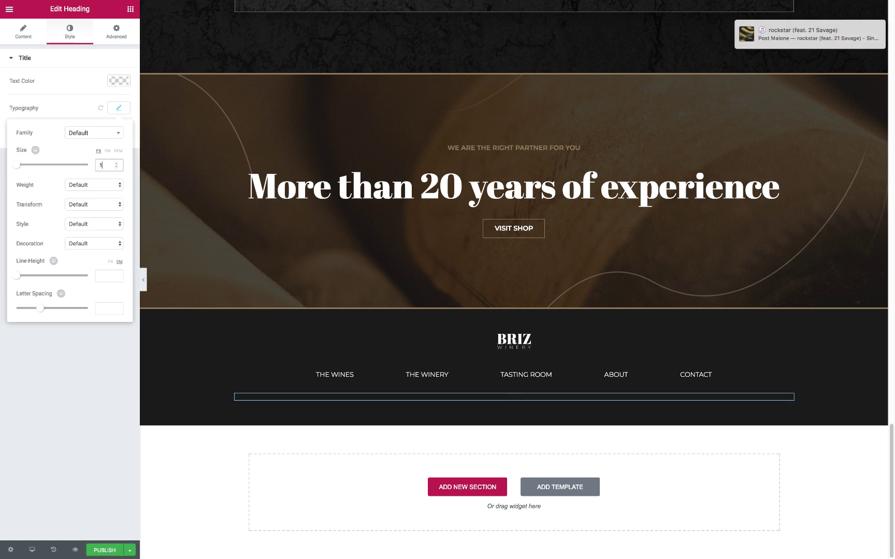
{"action": "left_click", "coordinate": [94, 132]}
{"action": "type", "text": "mont"}
{"action": "left_click", "coordinate": [85, 195]}
{"action": "left_click", "coordinate": [94, 185]}
{"action": "left_click", "coordinate": [90, 130]}
{"action": "left_click", "coordinate": [85, 204]}
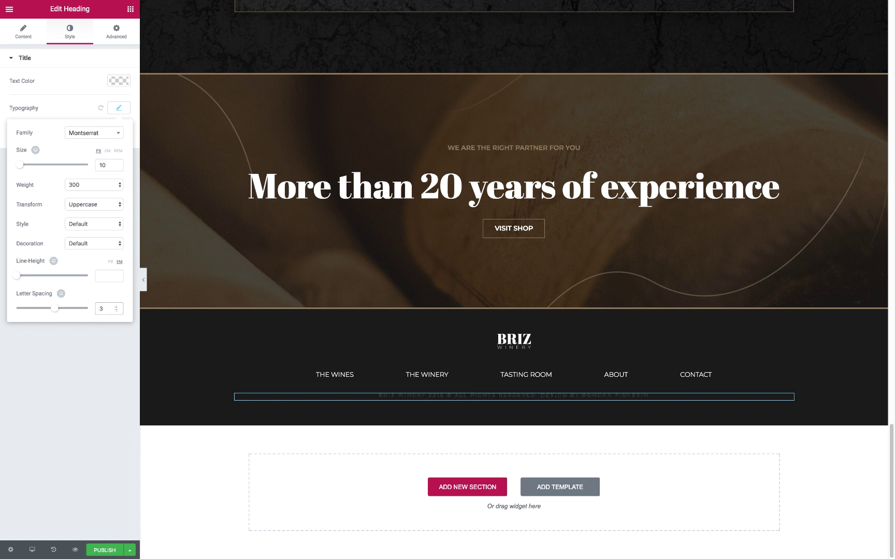
{"action": "left_click", "coordinate": [131, 9]}
{"action": "left_click", "coordinate": [514, 397]}
{"action": "left_click", "coordinate": [131, 9]}
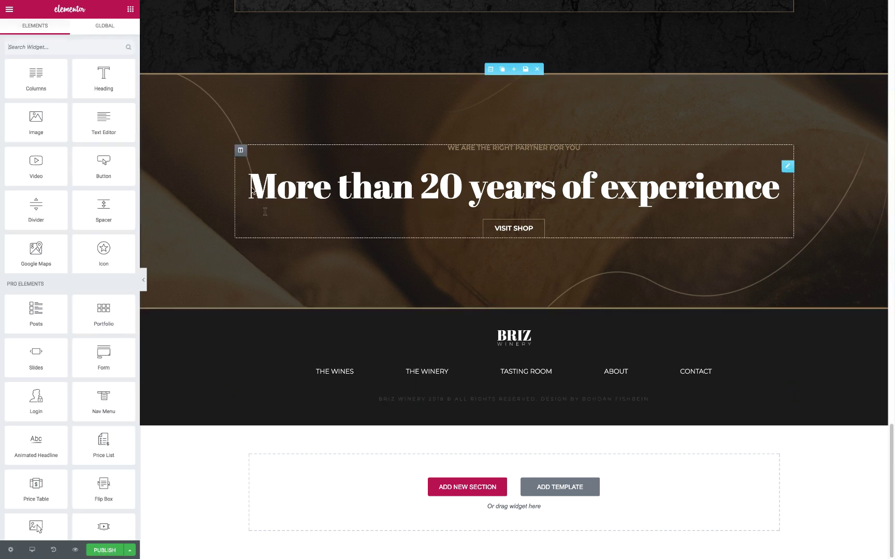
{"action": "left_click", "coordinate": [145, 284]}
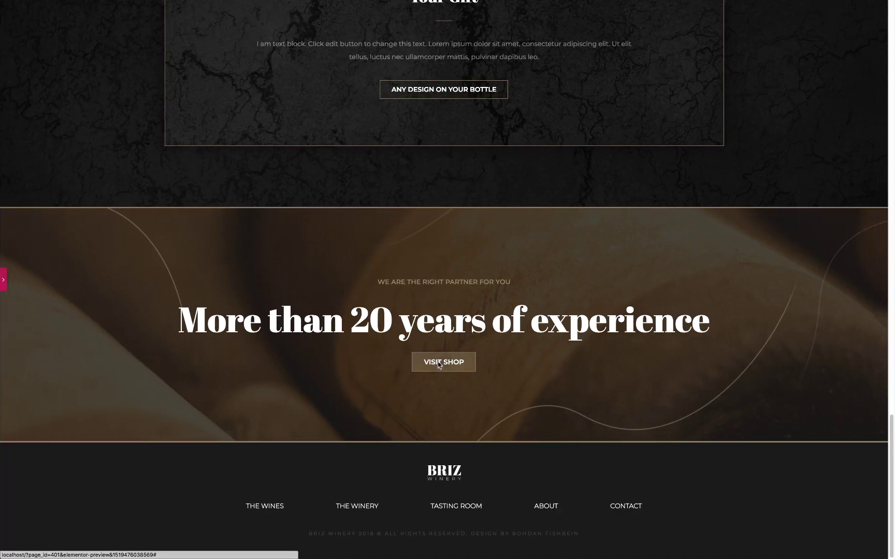
Scroll through the full-width preview down to the dark footer, then reopen the editor panel
{"action": "scroll", "coordinate": [437, 353], "scroll_direction": "up", "scroll_amount": 4}
{"action": "scroll", "coordinate": [443, 311], "scroll_direction": "up", "scroll_amount": 1}
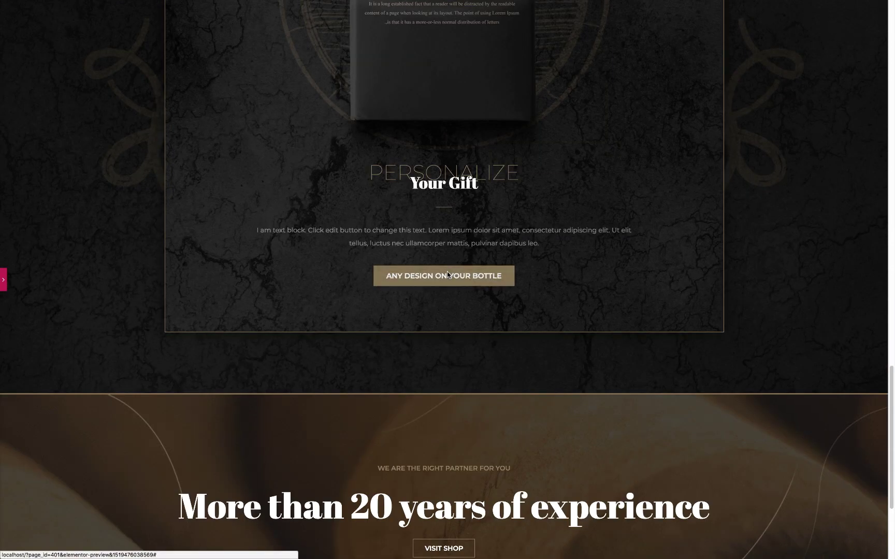
{"action": "scroll", "coordinate": [447, 275], "scroll_direction": "up", "scroll_amount": 5}
{"action": "scroll", "coordinate": [447, 273], "scroll_direction": "down", "scroll_amount": 1}
{"action": "scroll", "coordinate": [447, 273], "scroll_direction": "down", "scroll_amount": 2}
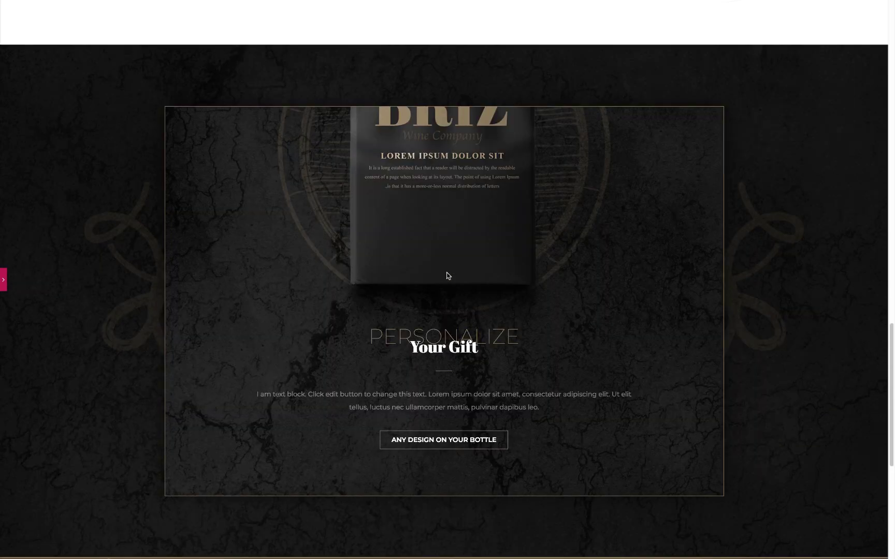
{"action": "scroll", "coordinate": [447, 273], "scroll_direction": "up", "scroll_amount": 2}
{"action": "scroll", "coordinate": [447, 275], "scroll_direction": "up", "scroll_amount": 4}
{"action": "scroll", "coordinate": [573, 320], "scroll_direction": "up", "scroll_amount": 2}
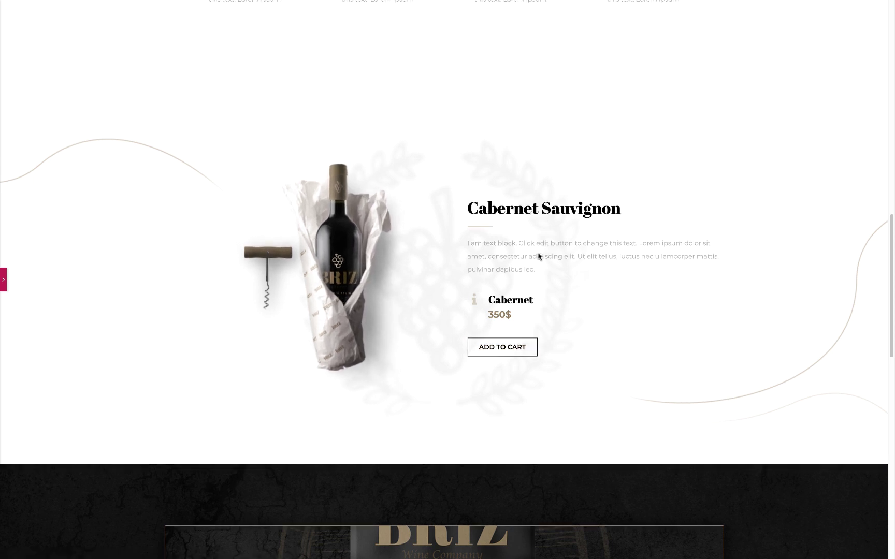
{"action": "scroll", "coordinate": [537, 257], "scroll_direction": "up", "scroll_amount": 4}
{"action": "scroll", "coordinate": [538, 258], "scroll_direction": "up", "scroll_amount": 2}
{"action": "scroll", "coordinate": [565, 339], "scroll_direction": "up", "scroll_amount": 1}
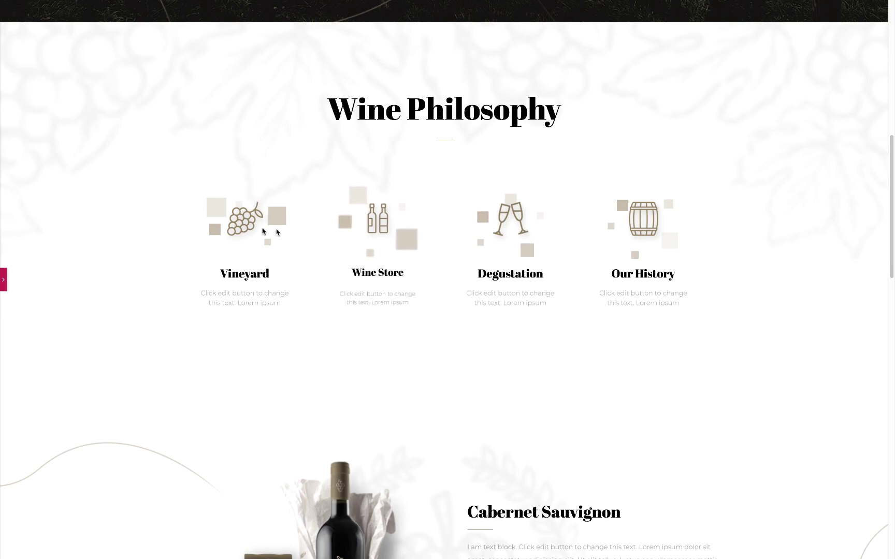
{"action": "scroll", "coordinate": [321, 205], "scroll_direction": "up", "scroll_amount": 3}
{"action": "scroll", "coordinate": [318, 210], "scroll_direction": "up", "scroll_amount": 3}
{"action": "scroll", "coordinate": [313, 218], "scroll_direction": "up", "scroll_amount": 4}
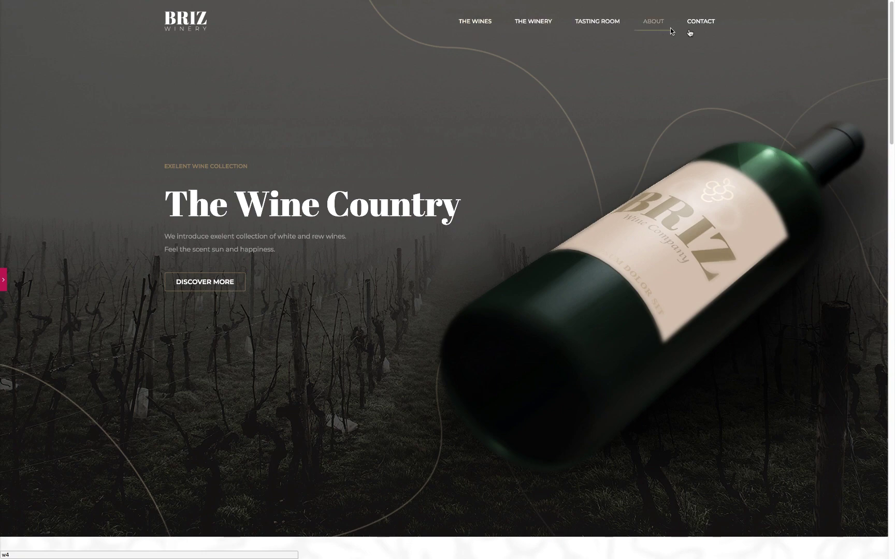
{"action": "scroll", "coordinate": [586, 234], "scroll_direction": "down", "scroll_amount": 4}
{"action": "scroll", "coordinate": [585, 234], "scroll_direction": "down", "scroll_amount": 4}
{"action": "scroll", "coordinate": [585, 234], "scroll_direction": "down", "scroll_amount": 5}
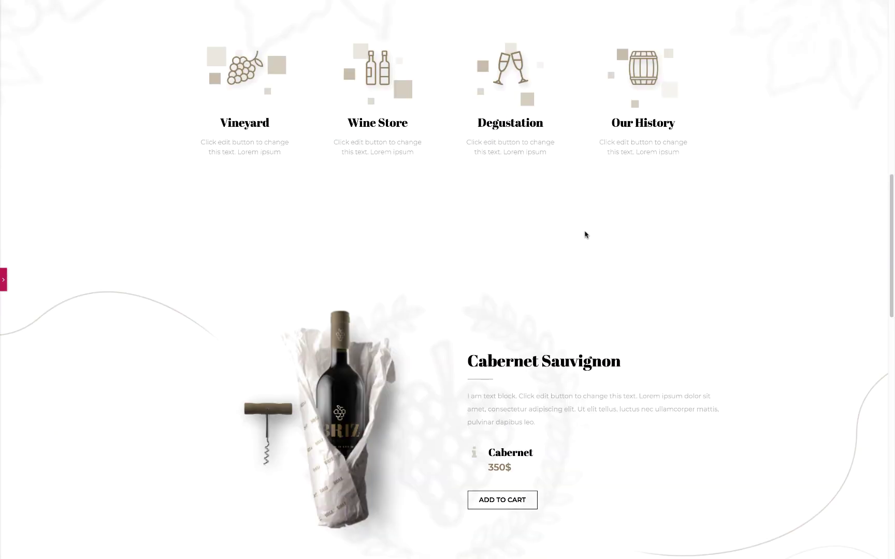
{"action": "scroll", "coordinate": [585, 235], "scroll_direction": "down", "scroll_amount": 3}
{"action": "scroll", "coordinate": [586, 236], "scroll_direction": "down", "scroll_amount": 2}
{"action": "scroll", "coordinate": [587, 238], "scroll_direction": "down", "scroll_amount": 4}
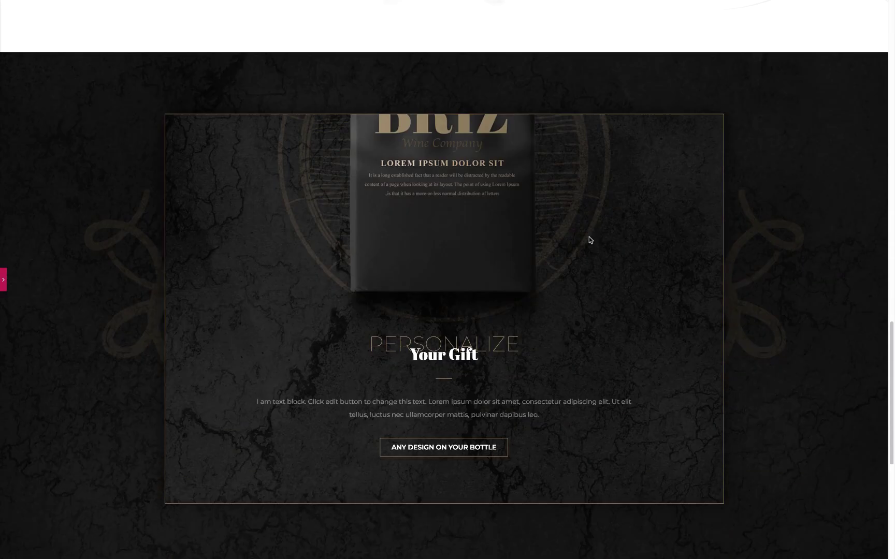
{"action": "scroll", "coordinate": [591, 240], "scroll_direction": "down", "scroll_amount": 1}
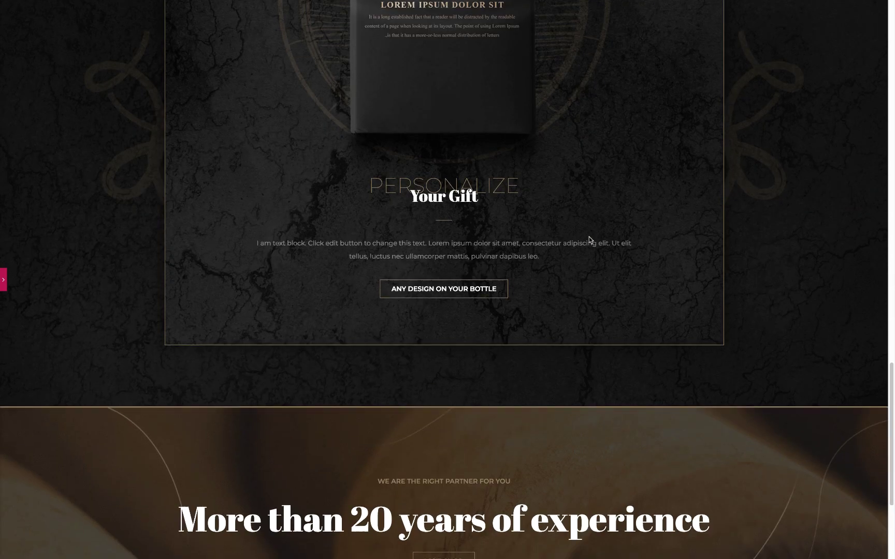
{"action": "scroll", "coordinate": [591, 240], "scroll_direction": "down", "scroll_amount": 3}
{"action": "scroll", "coordinate": [589, 238], "scroll_direction": "down", "scroll_amount": 1}
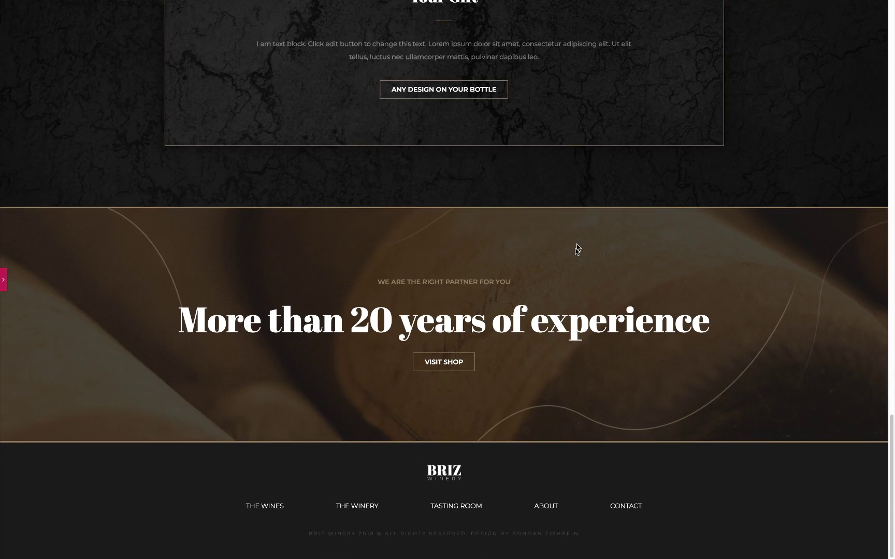
{"action": "left_click", "coordinate": [5, 281]}
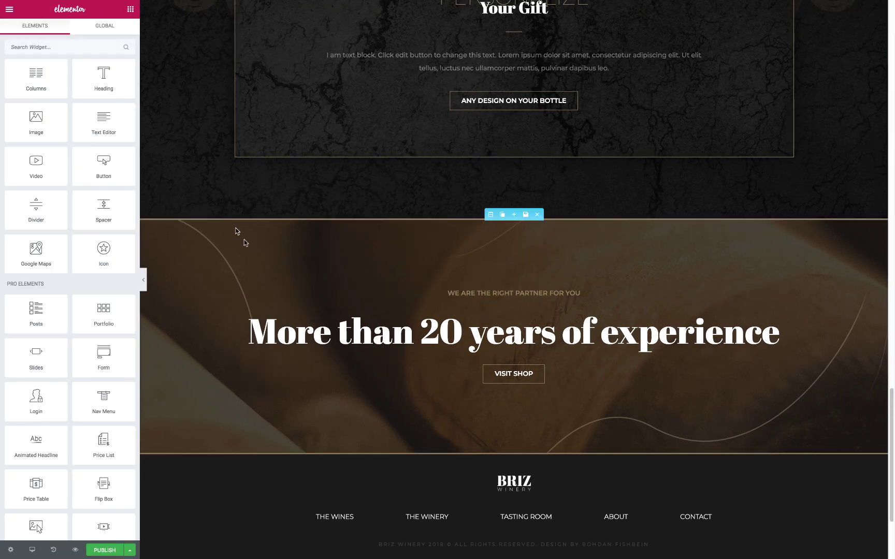
Switch to Mobile preview with the panel hidden, and open then close the hamburger menu
{"action": "left_click", "coordinate": [33, 551]}
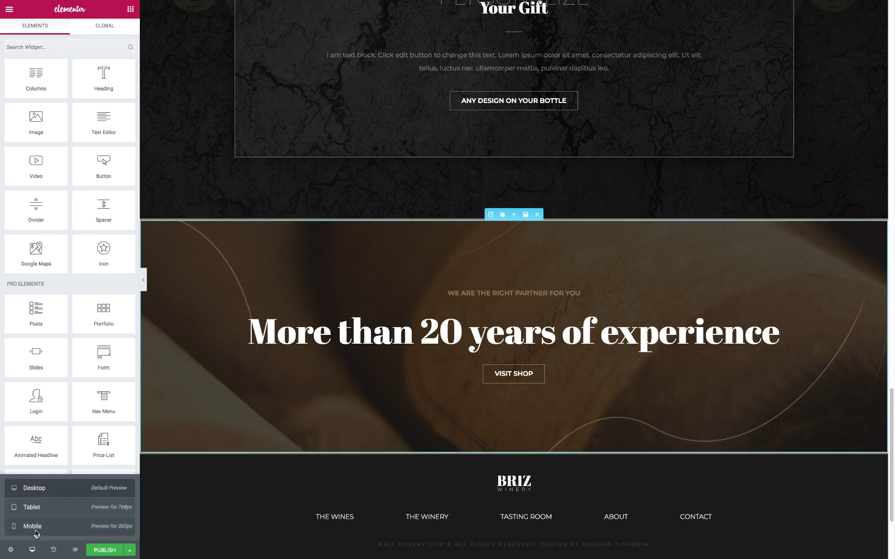
{"action": "left_click", "coordinate": [41, 529]}
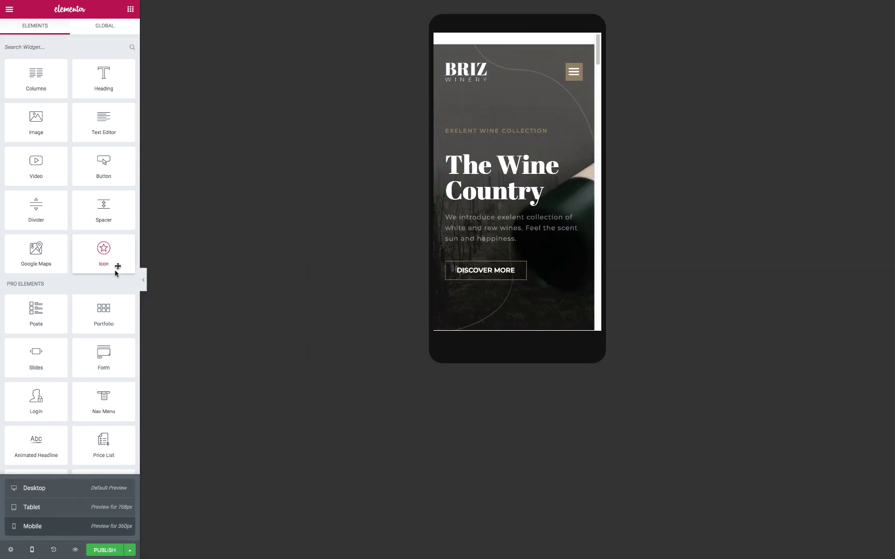
{"action": "left_click", "coordinate": [144, 281]}
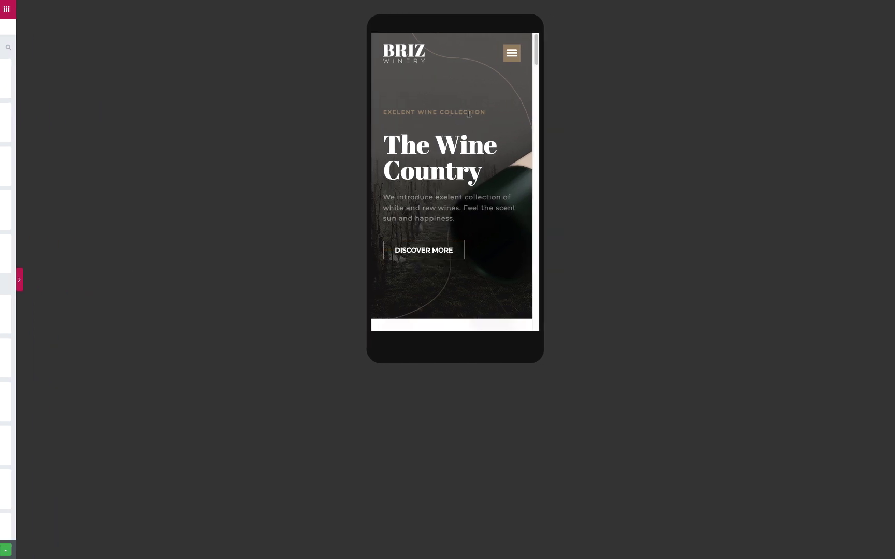
{"action": "left_click", "coordinate": [500, 57]}
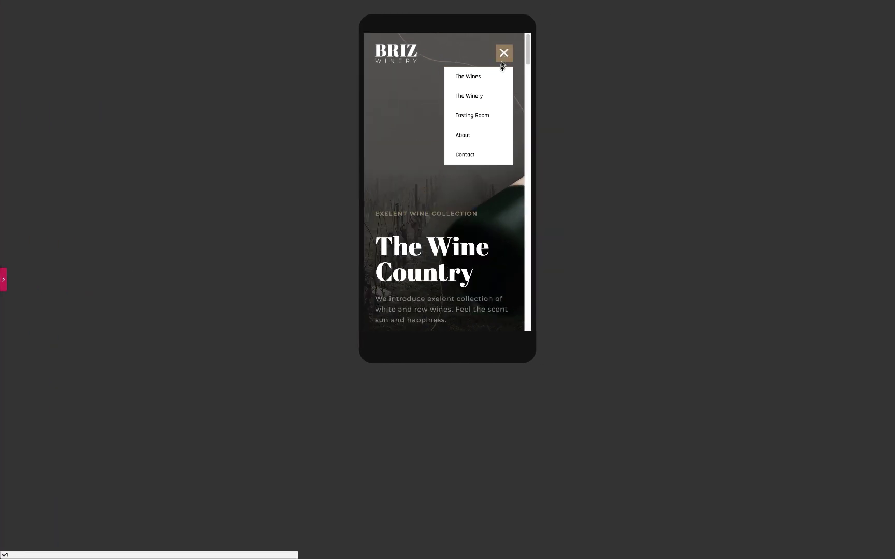
{"action": "left_click", "coordinate": [501, 61]}
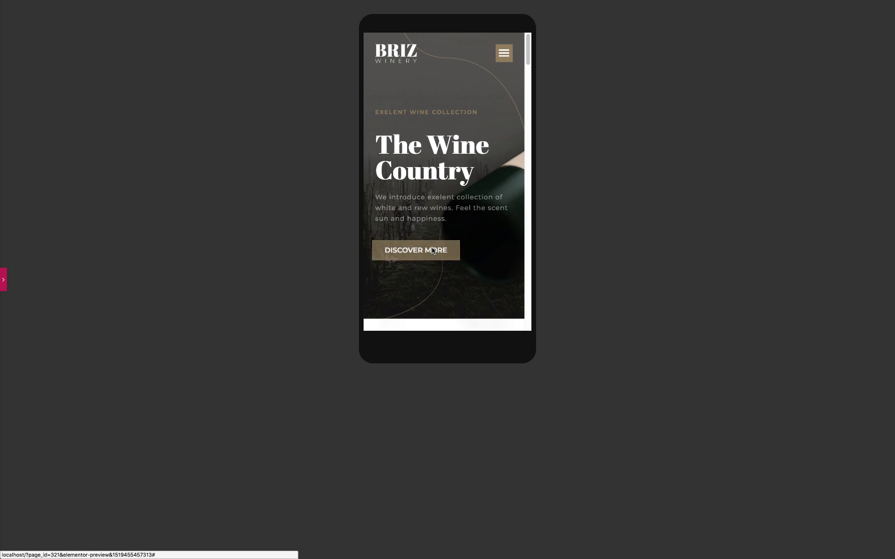
{"action": "scroll", "coordinate": [446, 235], "scroll_direction": "down", "scroll_amount": 5}
{"action": "scroll", "coordinate": [450, 226], "scroll_direction": "down", "scroll_amount": 4}
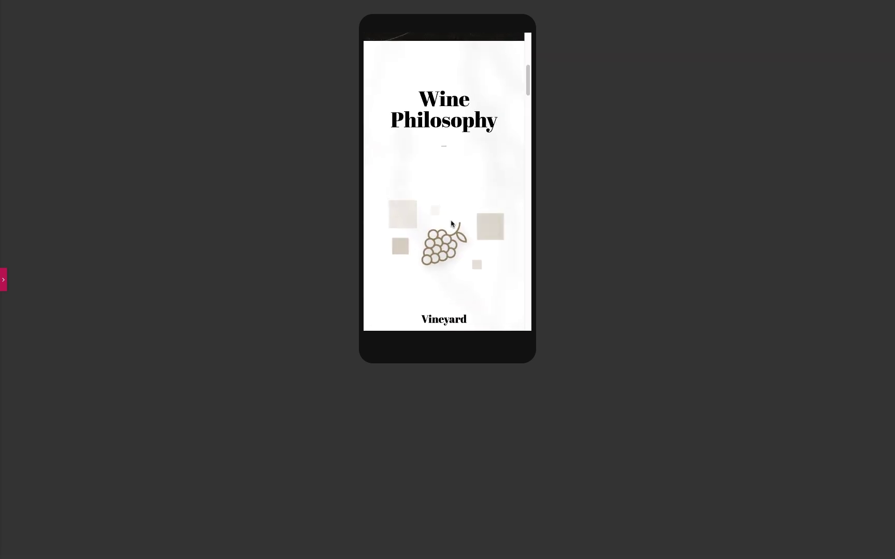
{"action": "scroll", "coordinate": [452, 218], "scroll_direction": "down", "scroll_amount": 1}
{"action": "scroll", "coordinate": [452, 213], "scroll_direction": "down", "scroll_amount": 1}
{"action": "scroll", "coordinate": [454, 205], "scroll_direction": "down", "scroll_amount": 1}
{"action": "scroll", "coordinate": [456, 204], "scroll_direction": "down", "scroll_amount": 1}
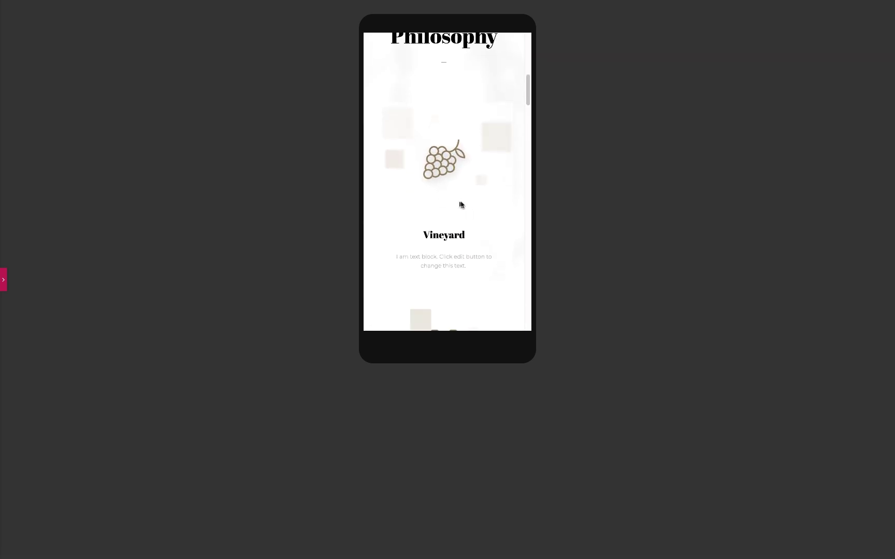
{"action": "scroll", "coordinate": [466, 204], "scroll_direction": "down", "scroll_amount": 1}
{"action": "scroll", "coordinate": [486, 196], "scroll_direction": "down", "scroll_amount": 1}
{"action": "scroll", "coordinate": [502, 184], "scroll_direction": "down", "scroll_amount": 1}
{"action": "scroll", "coordinate": [490, 171], "scroll_direction": "down", "scroll_amount": 1}
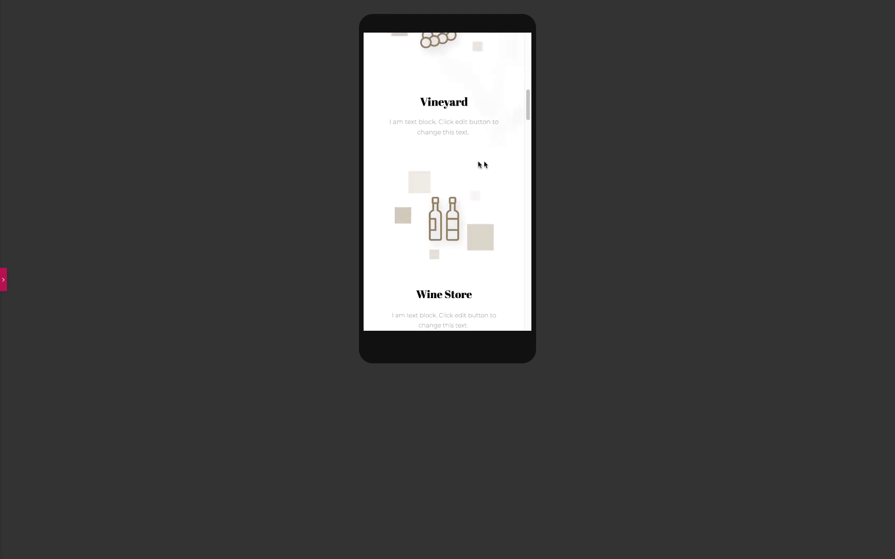
{"action": "scroll", "coordinate": [469, 186], "scroll_direction": "down", "scroll_amount": 1}
{"action": "scroll", "coordinate": [474, 176], "scroll_direction": "down", "scroll_amount": 1}
{"action": "scroll", "coordinate": [484, 164], "scroll_direction": "down", "scroll_amount": 3}
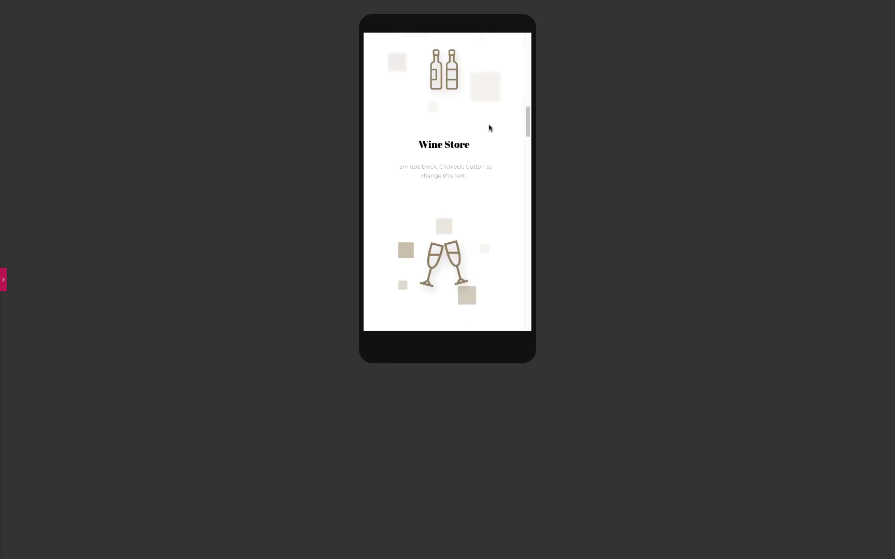
{"action": "scroll", "coordinate": [477, 122], "scroll_direction": "down", "scroll_amount": 1}
{"action": "scroll", "coordinate": [468, 128], "scroll_direction": "down", "scroll_amount": 1}
{"action": "scroll", "coordinate": [463, 129], "scroll_direction": "down", "scroll_amount": 1}
{"action": "scroll", "coordinate": [462, 137], "scroll_direction": "down", "scroll_amount": 1}
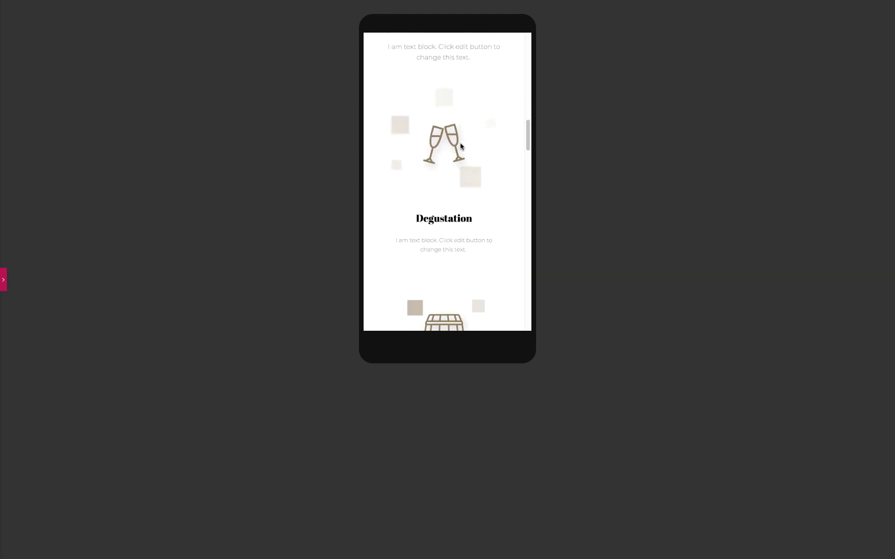
{"action": "scroll", "coordinate": [461, 147], "scroll_direction": "down", "scroll_amount": 2}
{"action": "scroll", "coordinate": [463, 145], "scroll_direction": "down", "scroll_amount": 3}
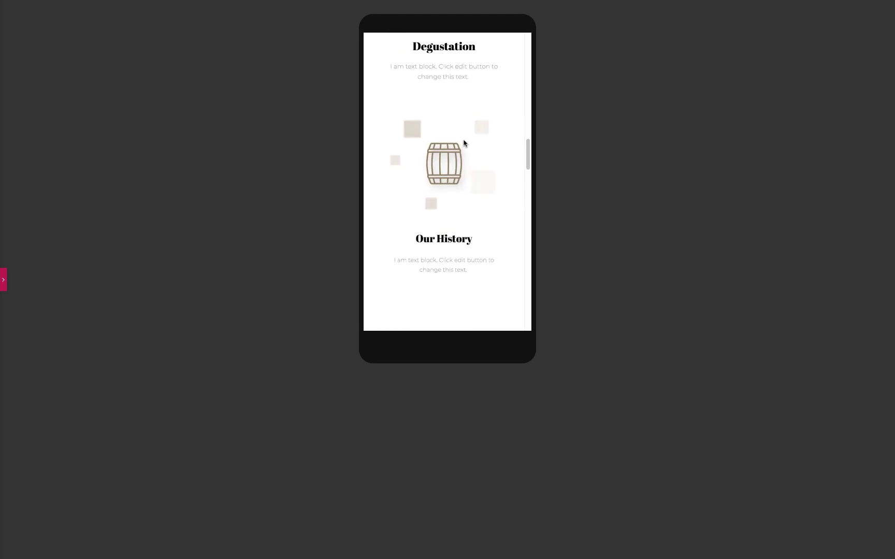
{"action": "scroll", "coordinate": [463, 144], "scroll_direction": "down", "scroll_amount": 3}
{"action": "scroll", "coordinate": [462, 145], "scroll_direction": "down", "scroll_amount": 1}
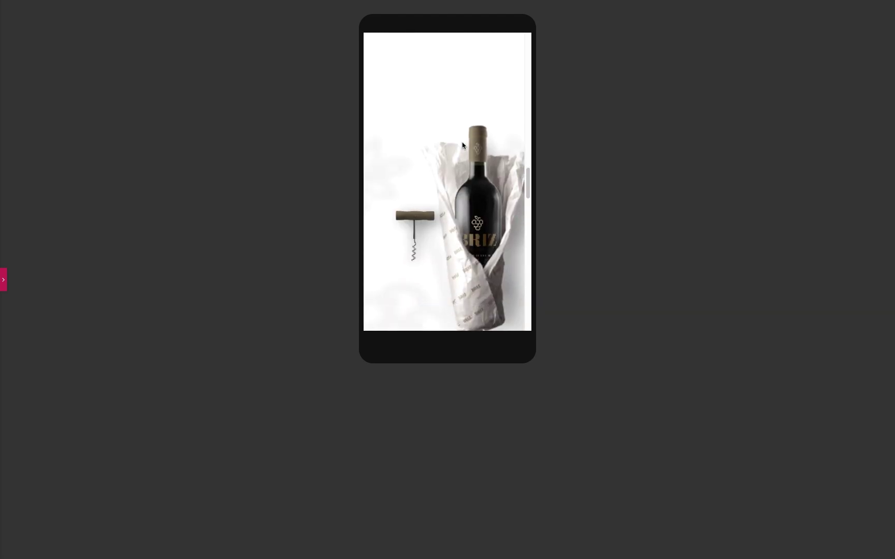
{"action": "scroll", "coordinate": [462, 147], "scroll_direction": "down", "scroll_amount": 1}
{"action": "scroll", "coordinate": [462, 147], "scroll_direction": "down", "scroll_amount": 2}
{"action": "scroll", "coordinate": [461, 146], "scroll_direction": "down", "scroll_amount": 2}
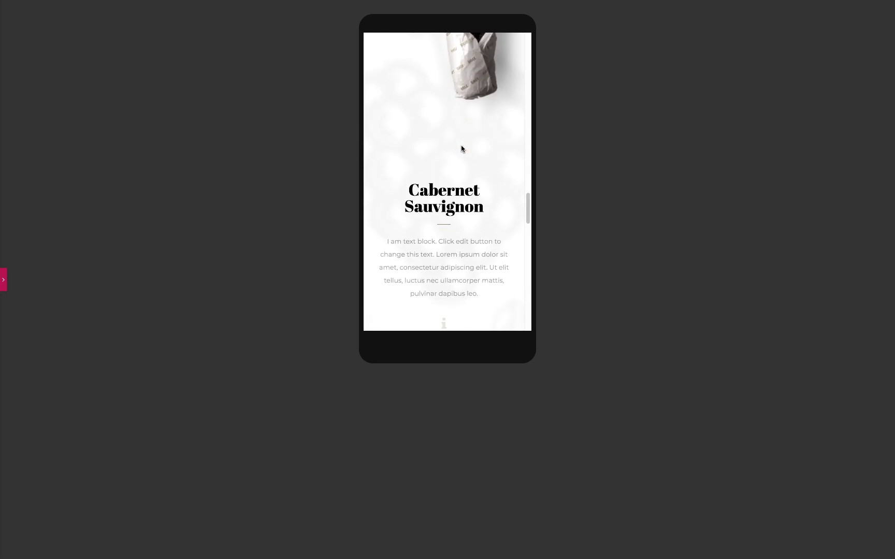
{"action": "scroll", "coordinate": [462, 148], "scroll_direction": "down", "scroll_amount": 1}
{"action": "scroll", "coordinate": [463, 149], "scroll_direction": "down", "scroll_amount": 1}
{"action": "scroll", "coordinate": [462, 149], "scroll_direction": "down", "scroll_amount": 1}
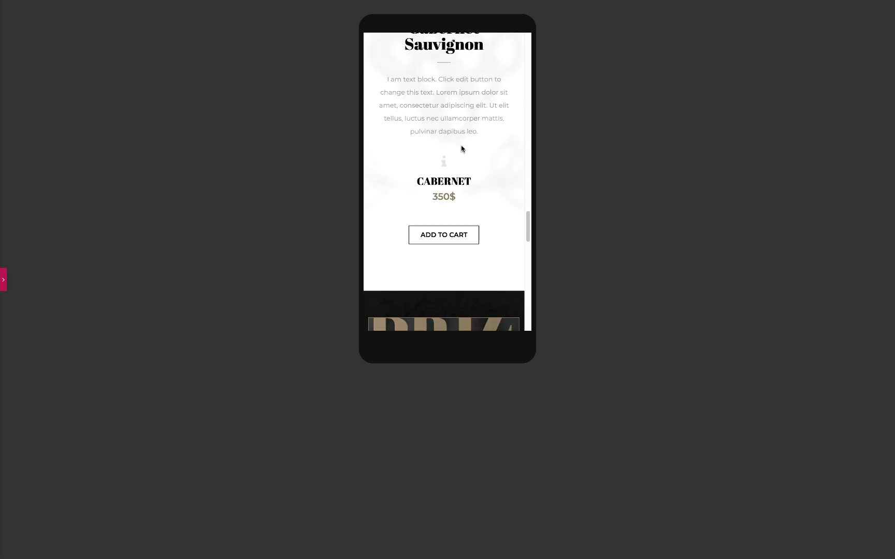
{"action": "scroll", "coordinate": [460, 150], "scroll_direction": "down", "scroll_amount": 2}
{"action": "scroll", "coordinate": [457, 153], "scroll_direction": "down", "scroll_amount": 2}
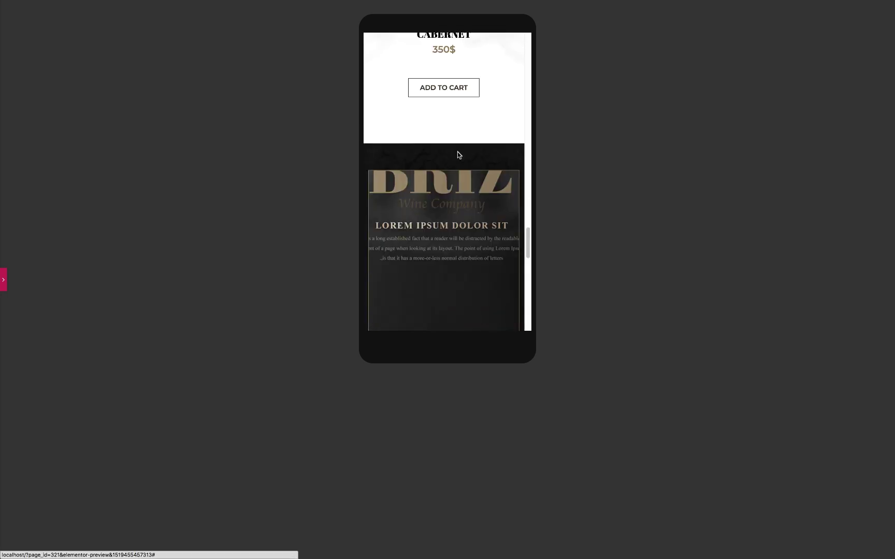
{"action": "scroll", "coordinate": [457, 152], "scroll_direction": "down", "scroll_amount": 3}
{"action": "scroll", "coordinate": [457, 152], "scroll_direction": "down", "scroll_amount": 2}
{"action": "scroll", "coordinate": [457, 152], "scroll_direction": "down", "scroll_amount": 2}
{"action": "scroll", "coordinate": [458, 153], "scroll_direction": "down", "scroll_amount": 1}
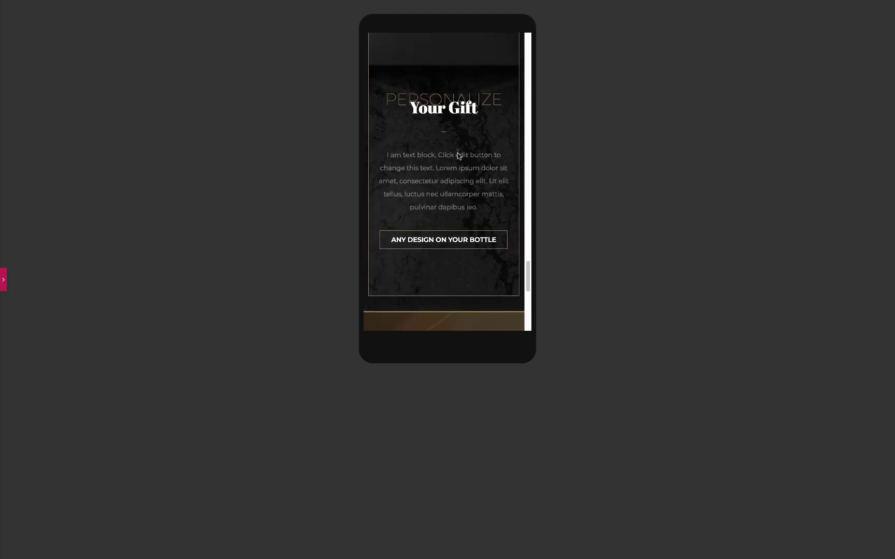
{"action": "scroll", "coordinate": [457, 154], "scroll_direction": "down", "scroll_amount": 1}
{"action": "scroll", "coordinate": [453, 196], "scroll_direction": "down", "scroll_amount": 3}
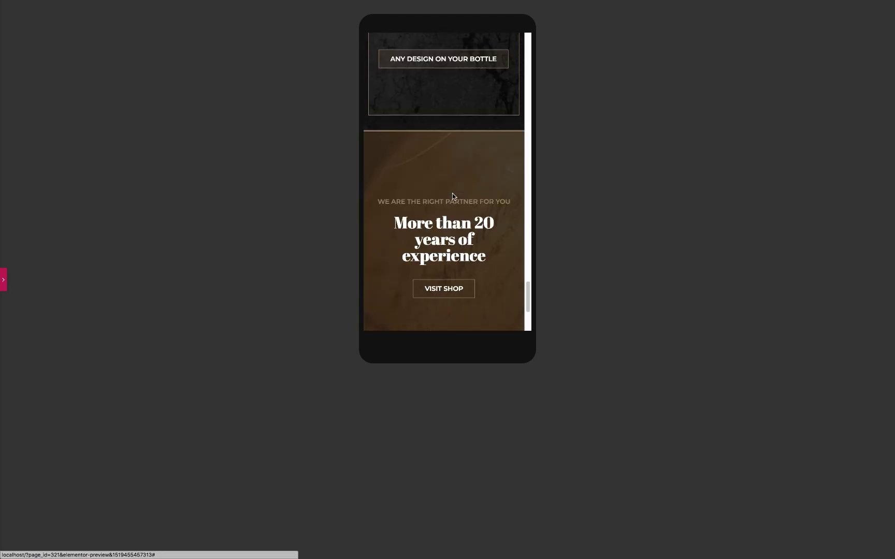
{"action": "scroll", "coordinate": [452, 196], "scroll_direction": "down", "scroll_amount": 1}
{"action": "scroll", "coordinate": [452, 195], "scroll_direction": "down", "scroll_amount": 1}
{"action": "scroll", "coordinate": [452, 196], "scroll_direction": "down", "scroll_amount": 1}
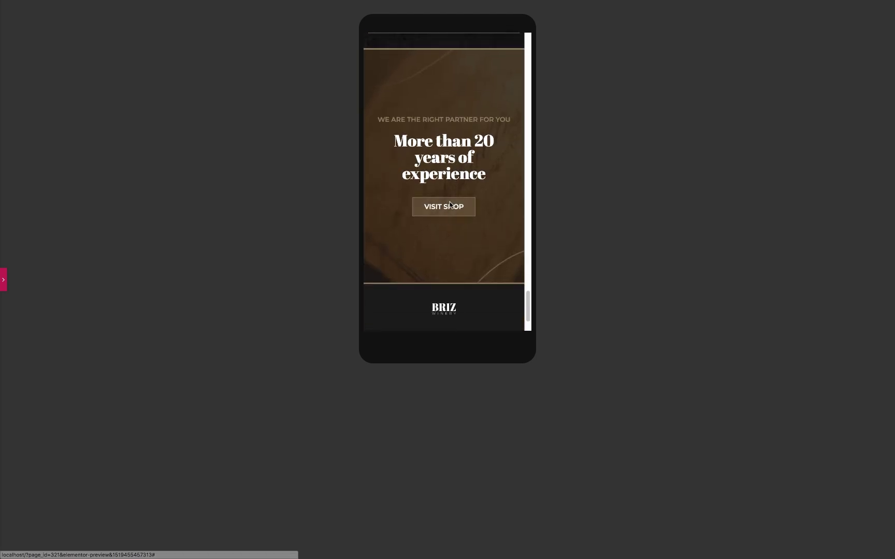
{"action": "scroll", "coordinate": [451, 202], "scroll_direction": "down", "scroll_amount": 1}
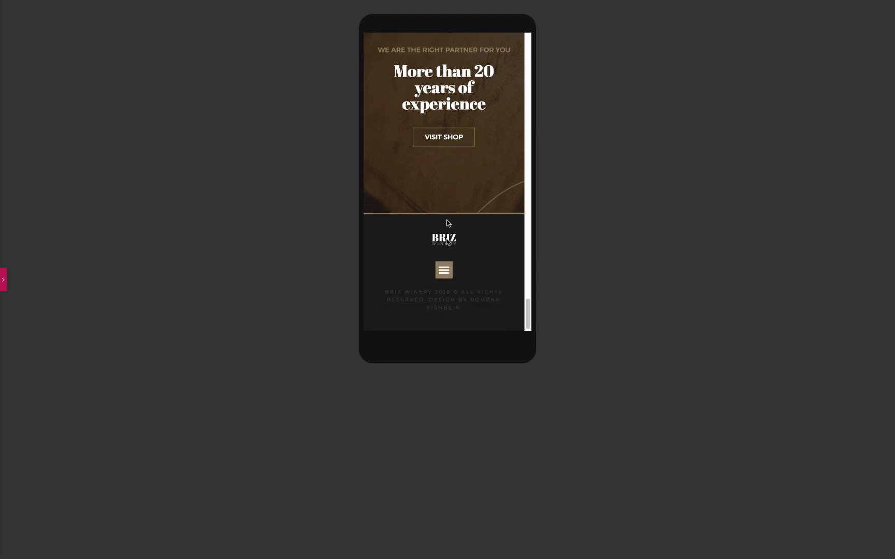
{"action": "scroll", "coordinate": [443, 174], "scroll_direction": "up", "scroll_amount": 5}
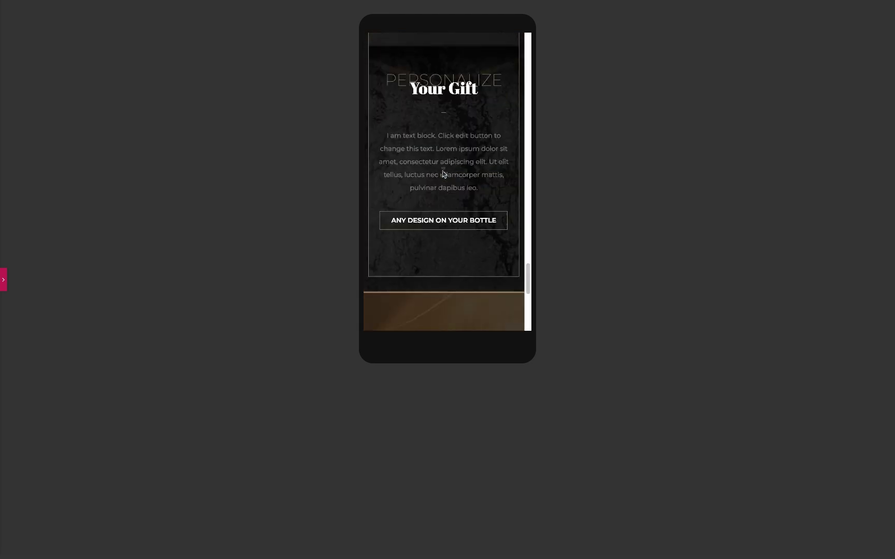
{"action": "scroll", "coordinate": [443, 175], "scroll_direction": "up", "scroll_amount": 4}
{"action": "scroll", "coordinate": [443, 176], "scroll_direction": "up", "scroll_amount": 4}
{"action": "scroll", "coordinate": [442, 179], "scroll_direction": "up", "scroll_amount": 3}
{"action": "scroll", "coordinate": [443, 180], "scroll_direction": "up", "scroll_amount": 2}
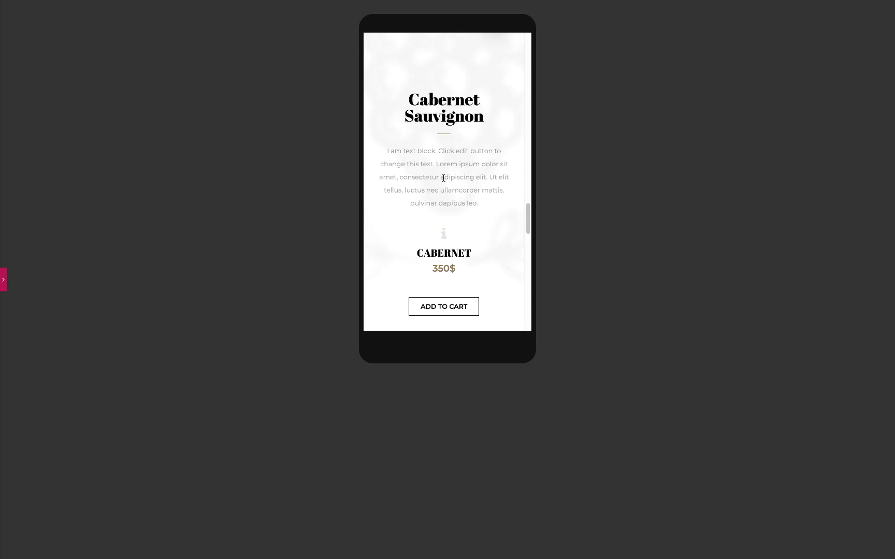
{"action": "scroll", "coordinate": [443, 181], "scroll_direction": "up", "scroll_amount": 3}
{"action": "scroll", "coordinate": [444, 180], "scroll_direction": "up", "scroll_amount": 3}
{"action": "scroll", "coordinate": [443, 182], "scroll_direction": "up", "scroll_amount": 3}
{"action": "scroll", "coordinate": [444, 182], "scroll_direction": "up", "scroll_amount": 1}
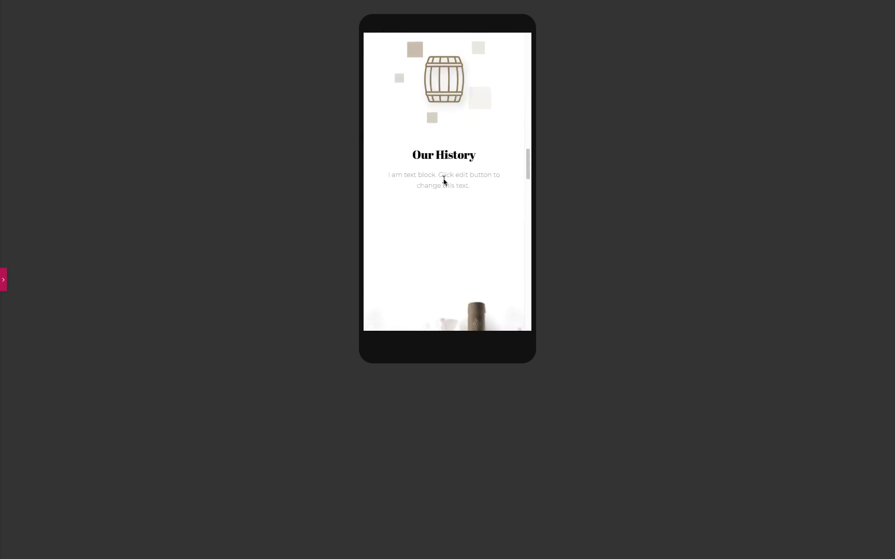
{"action": "scroll", "coordinate": [444, 182], "scroll_direction": "up", "scroll_amount": 3}
{"action": "scroll", "coordinate": [444, 181], "scroll_direction": "up", "scroll_amount": 2}
{"action": "scroll", "coordinate": [444, 182], "scroll_direction": "up", "scroll_amount": 3}
{"action": "scroll", "coordinate": [444, 181], "scroll_direction": "up", "scroll_amount": 3}
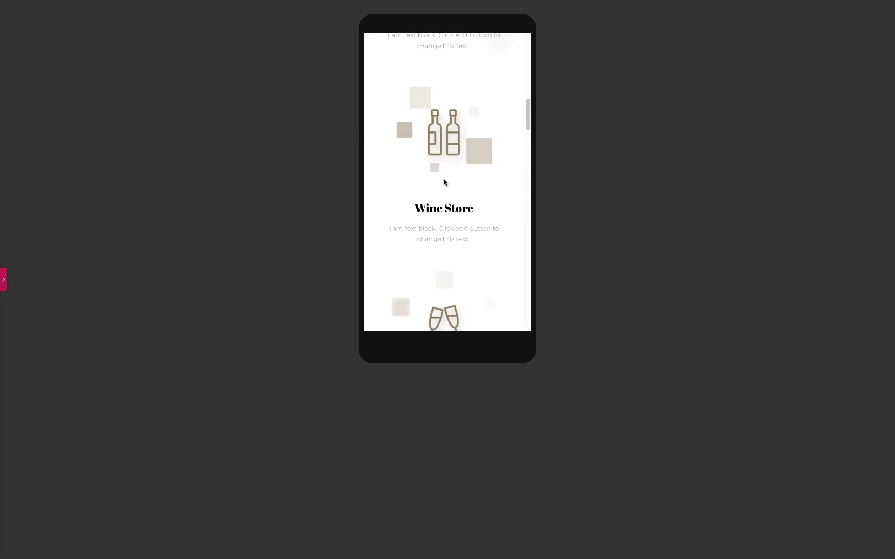
{"action": "scroll", "coordinate": [444, 181], "scroll_direction": "up", "scroll_amount": 3}
{"action": "scroll", "coordinate": [445, 180], "scroll_direction": "up", "scroll_amount": 3}
{"action": "scroll", "coordinate": [445, 179], "scroll_direction": "up", "scroll_amount": 3}
{"action": "scroll", "coordinate": [445, 180], "scroll_direction": "up", "scroll_amount": 3}
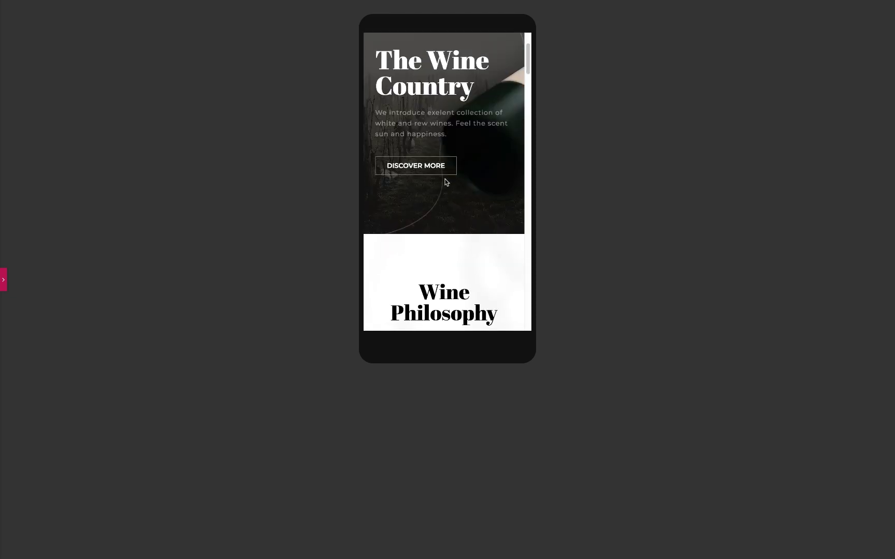
{"action": "scroll", "coordinate": [445, 179], "scroll_direction": "up", "scroll_amount": 1}
{"action": "scroll", "coordinate": [445, 180], "scroll_direction": "up", "scroll_amount": 1}
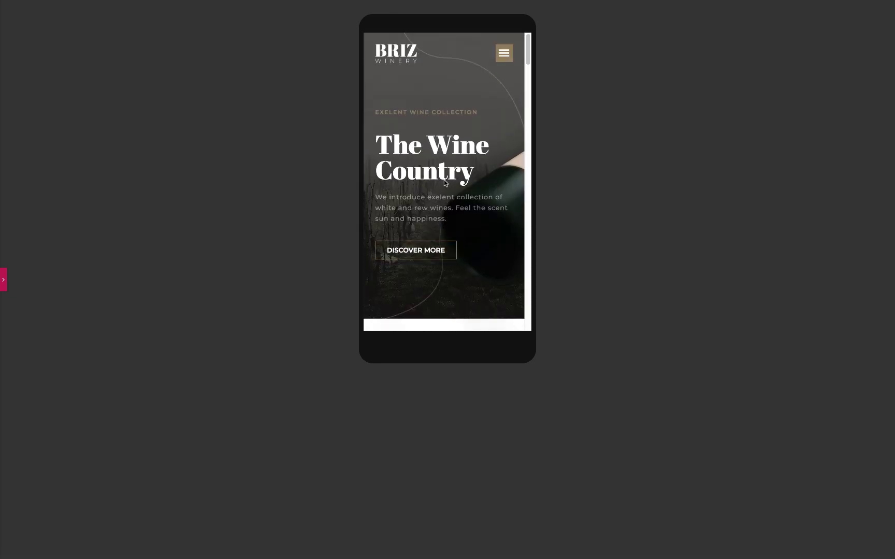